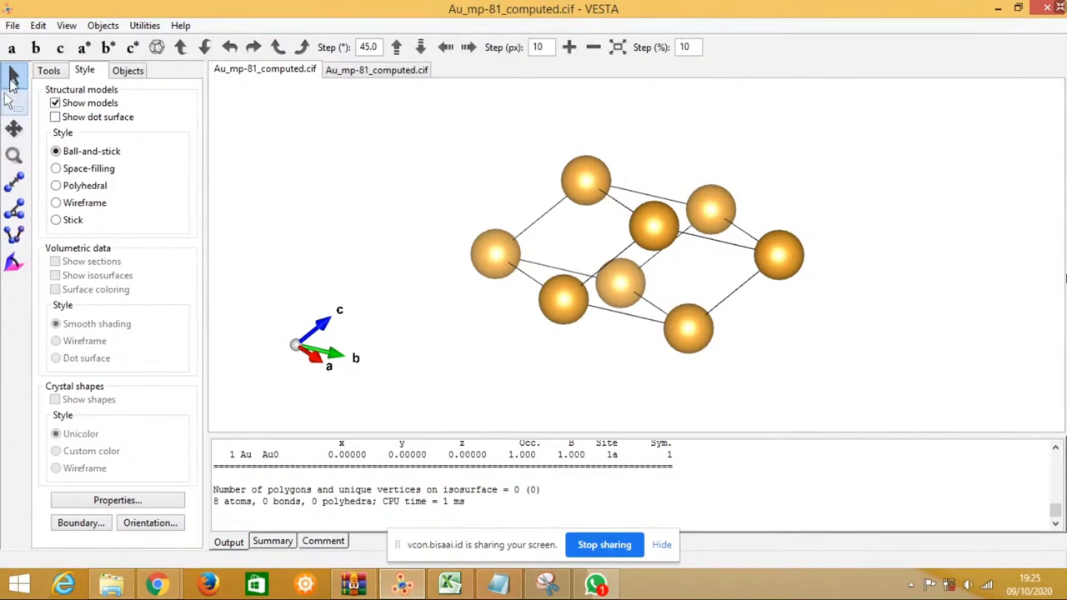
Step: Select one corner atom of the gold unit cell and highlight its coordinates and cell translation in the output text
{"action": "left_click", "coordinate": [55, 103]}
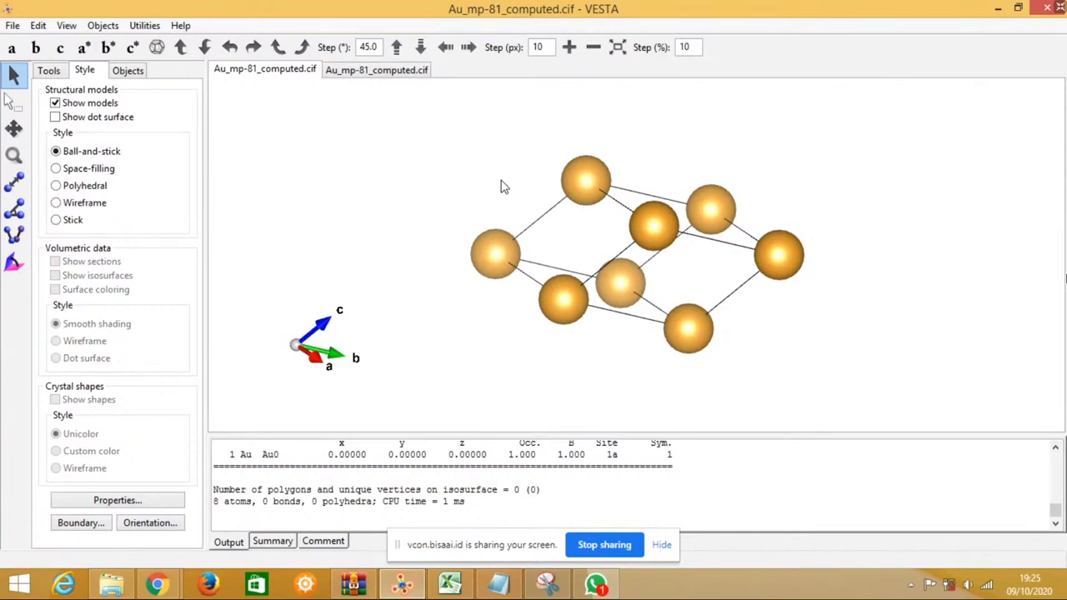
{"action": "left_click_drag", "start_coordinate": [502, 187], "coordinate": [726, 357]}
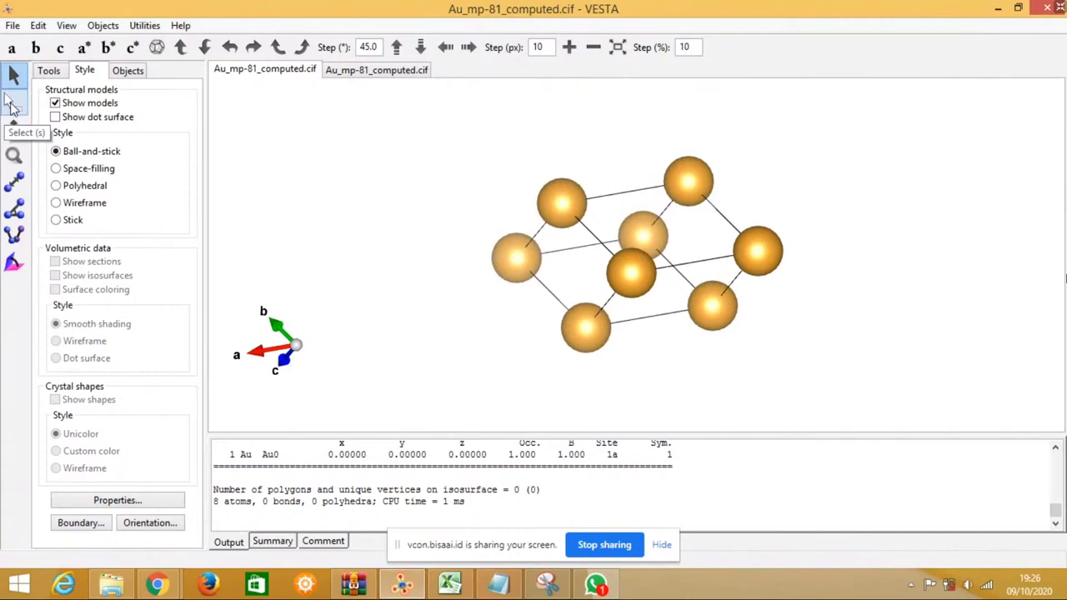
{"action": "left_click", "coordinate": [11, 102]}
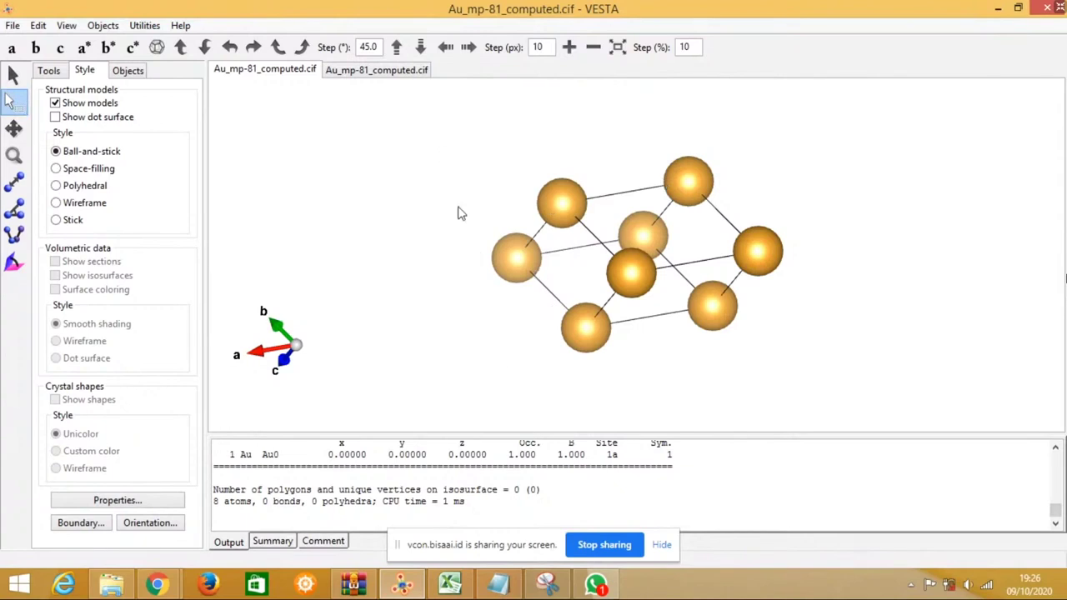
{"action": "left_click", "coordinate": [553, 199]}
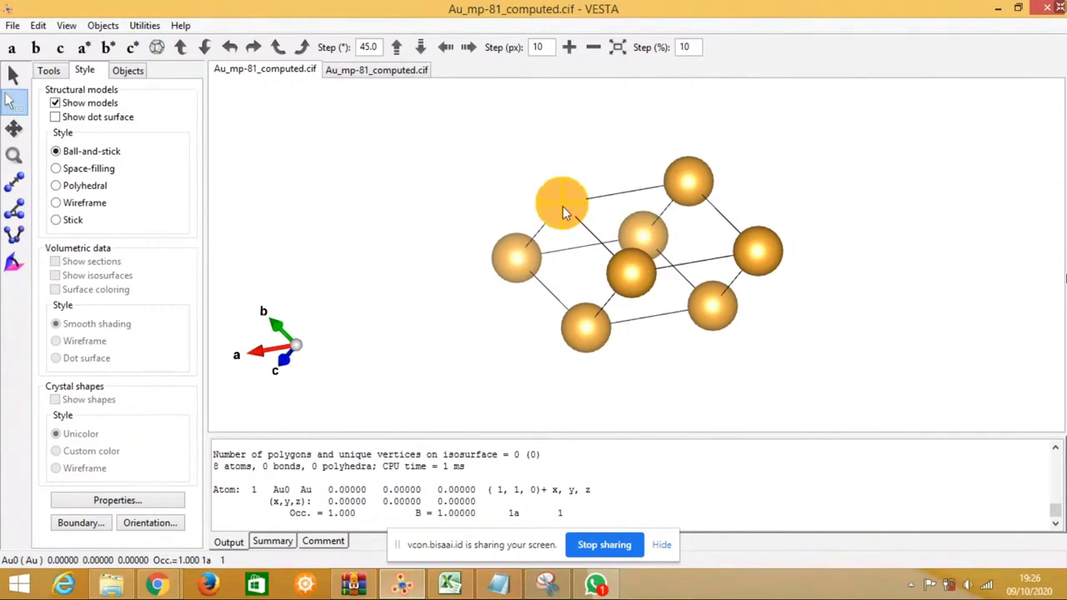
{"action": "left_click_drag", "start_coordinate": [324, 490], "coordinate": [431, 500]}
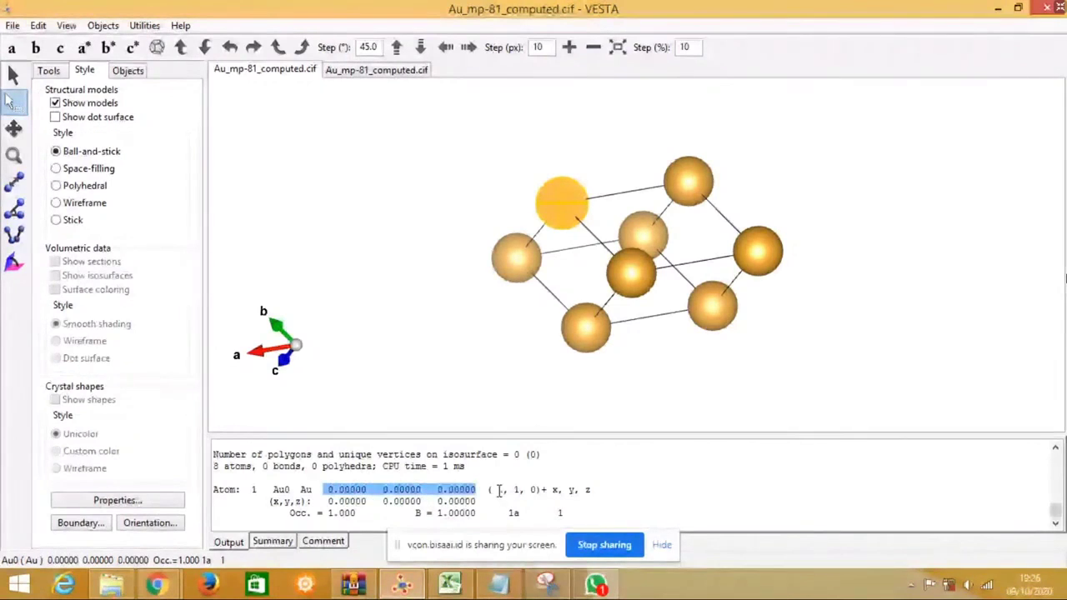
{"action": "left_click_drag", "start_coordinate": [498, 491], "coordinate": [538, 492]}
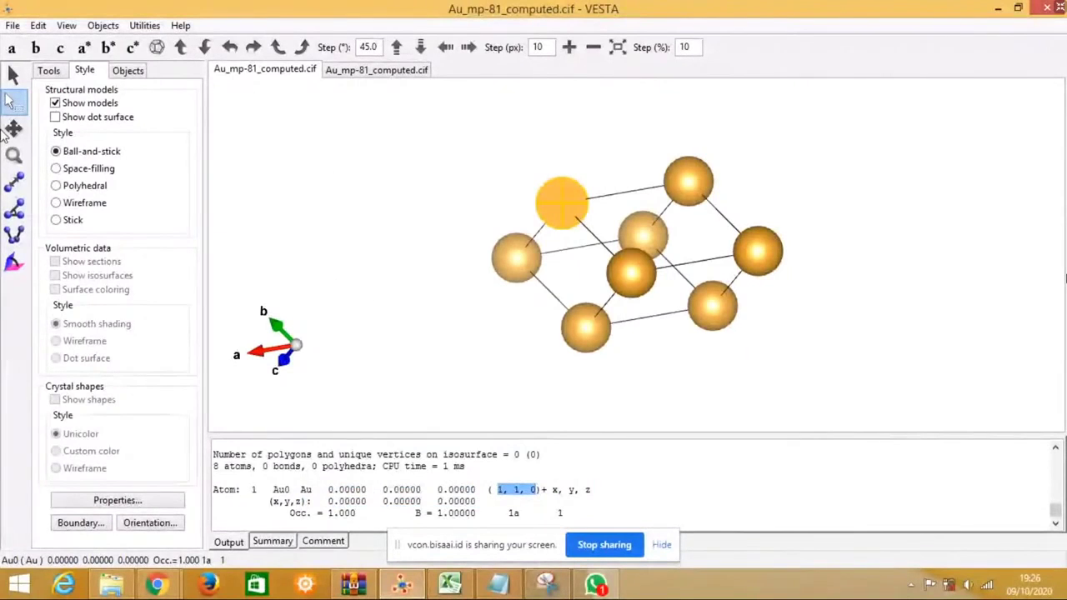
Step: Shift the unit cell sideways in the view and rotate it twice around the z axis in 45° steps
{"action": "left_click", "coordinate": [15, 129]}
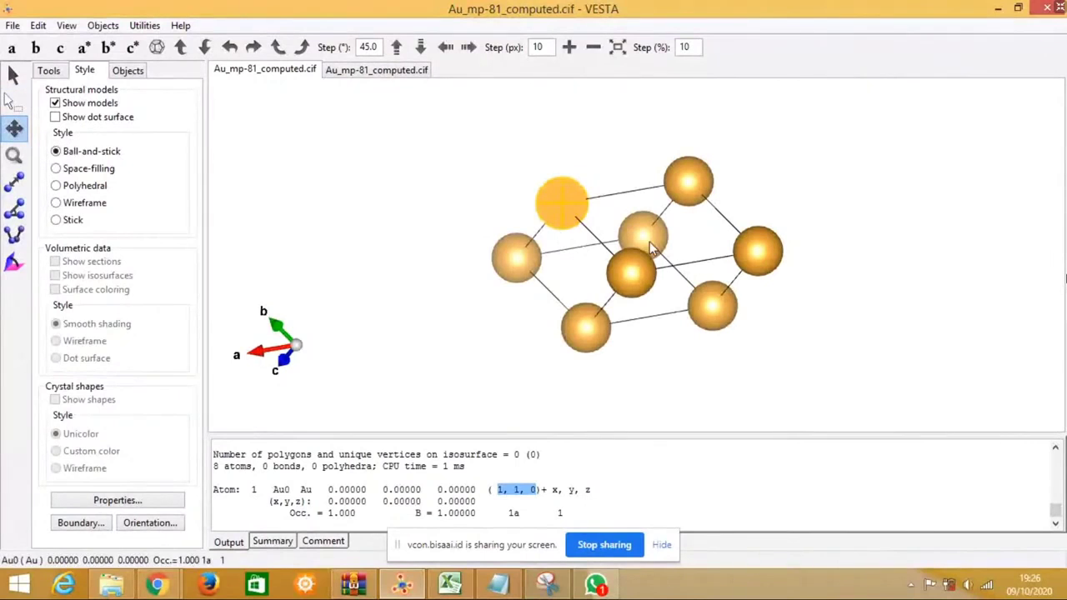
{"action": "left_click_drag", "start_coordinate": [645, 234], "coordinate": [586, 230]}
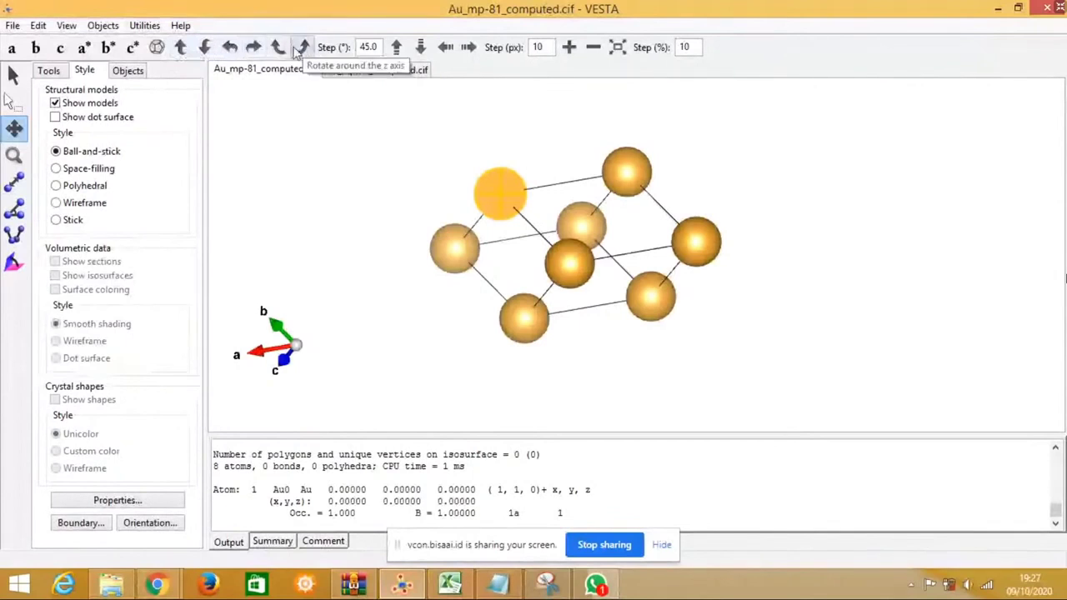
{"action": "left_click", "coordinate": [15, 77]}
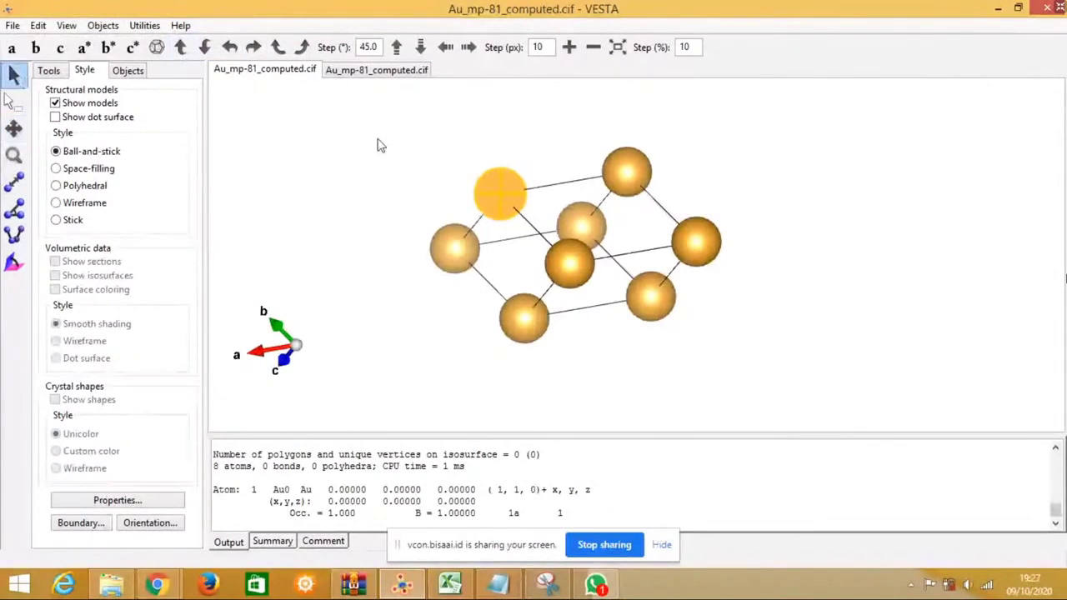
{"action": "left_click", "coordinate": [304, 48]}
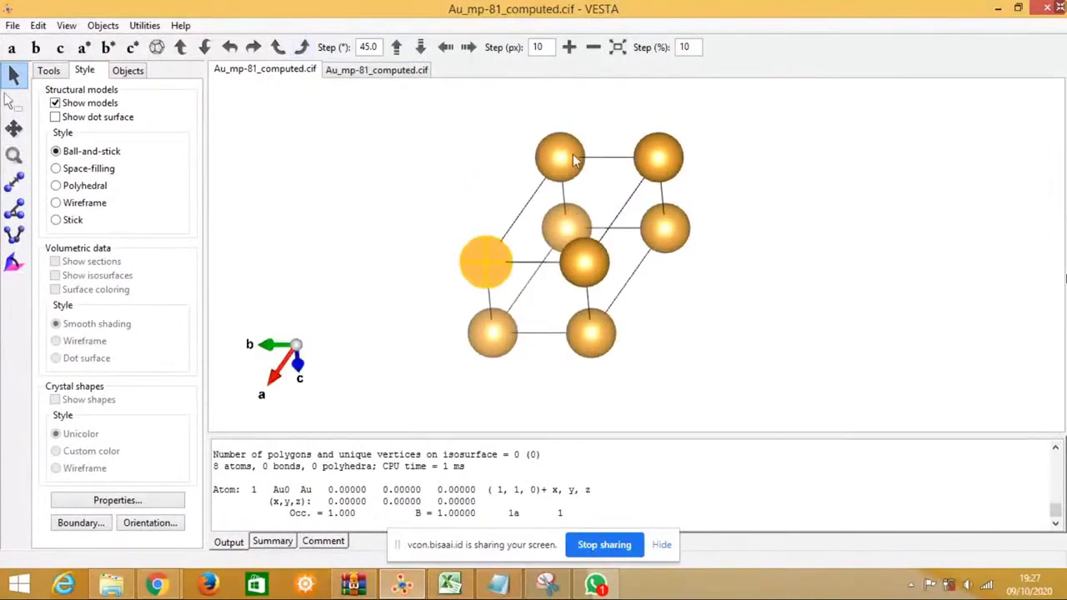
{"action": "left_click", "coordinate": [305, 48]}
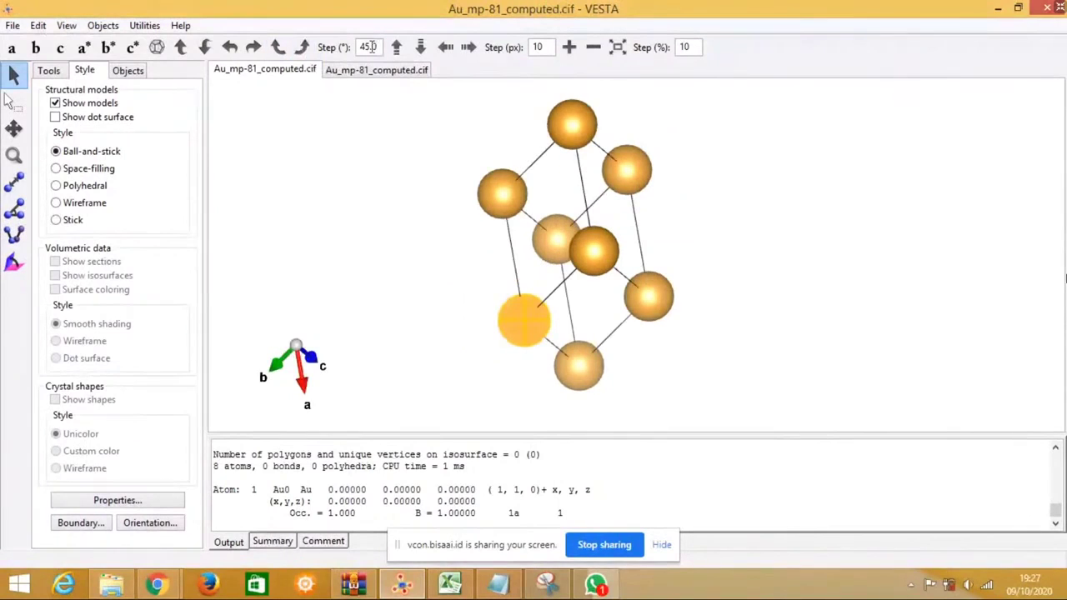
Step: Set the rotation step to 10° and rotate the structure around the z axis in both directions
{"action": "left_click", "coordinate": [360, 47]}
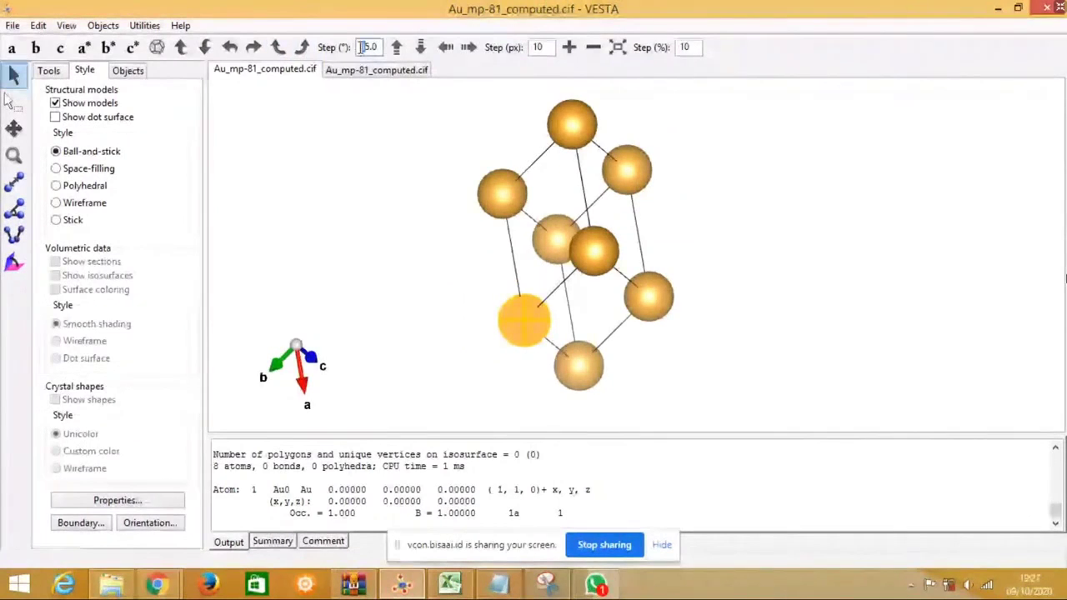
{"action": "double_click", "coordinate": [361, 47]}
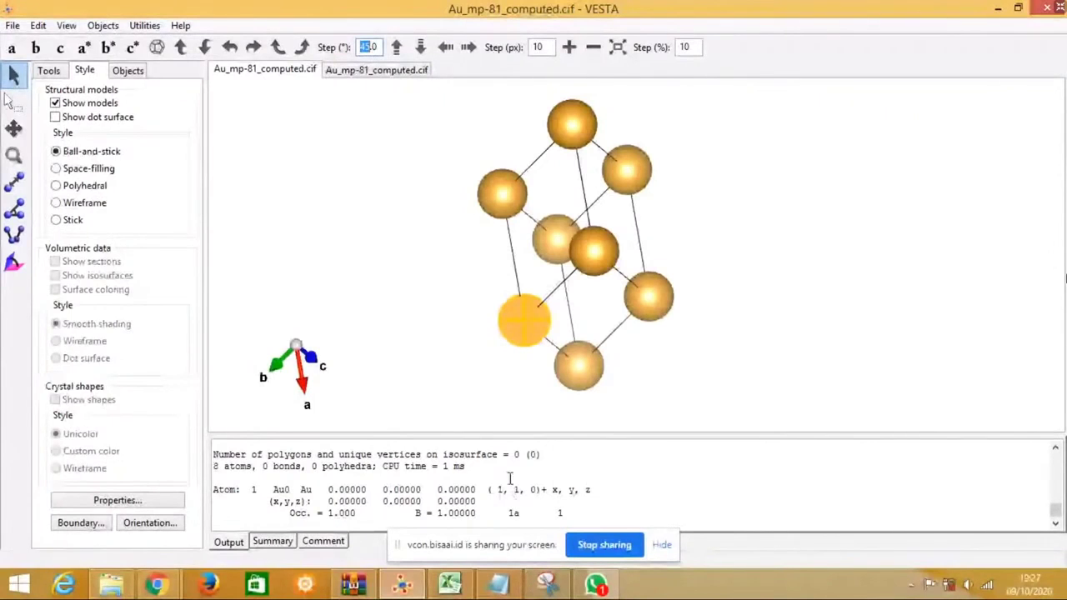
{"action": "type", "text": "10"}
{"action": "left_click_drag", "start_coordinate": [537, 225], "coordinate": [603, 260]}
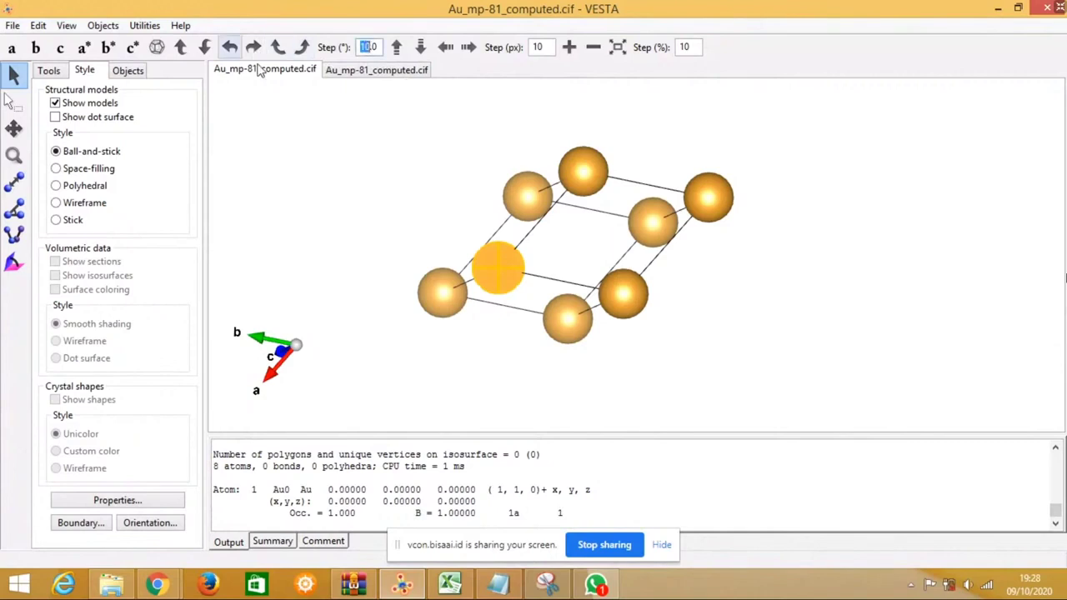
{"action": "left_click", "coordinate": [303, 48]}
{"action": "left_click", "coordinate": [303, 49]}
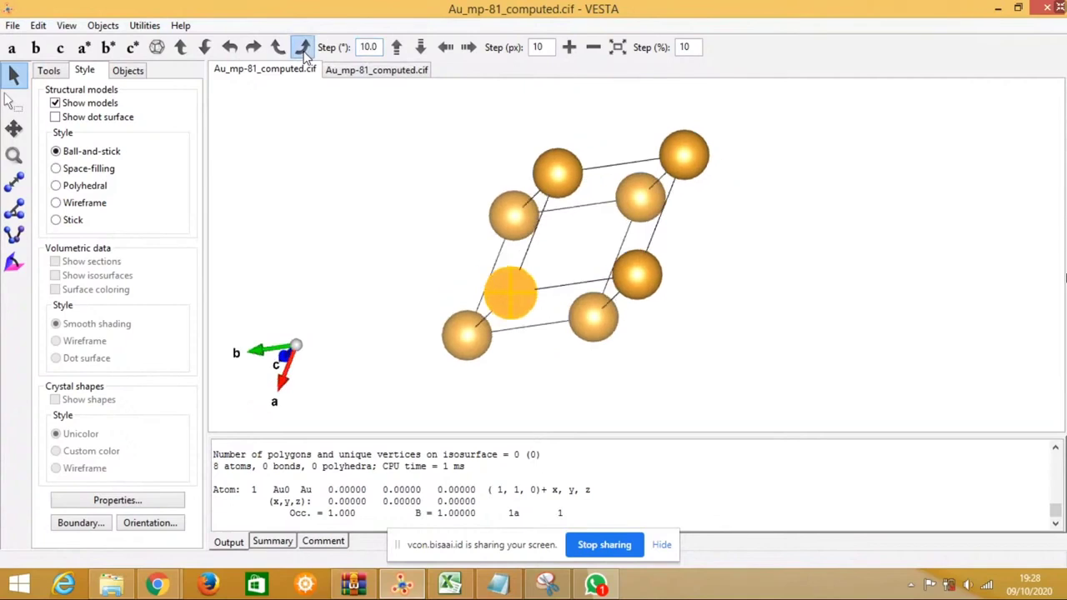
{"action": "left_click", "coordinate": [303, 48]}
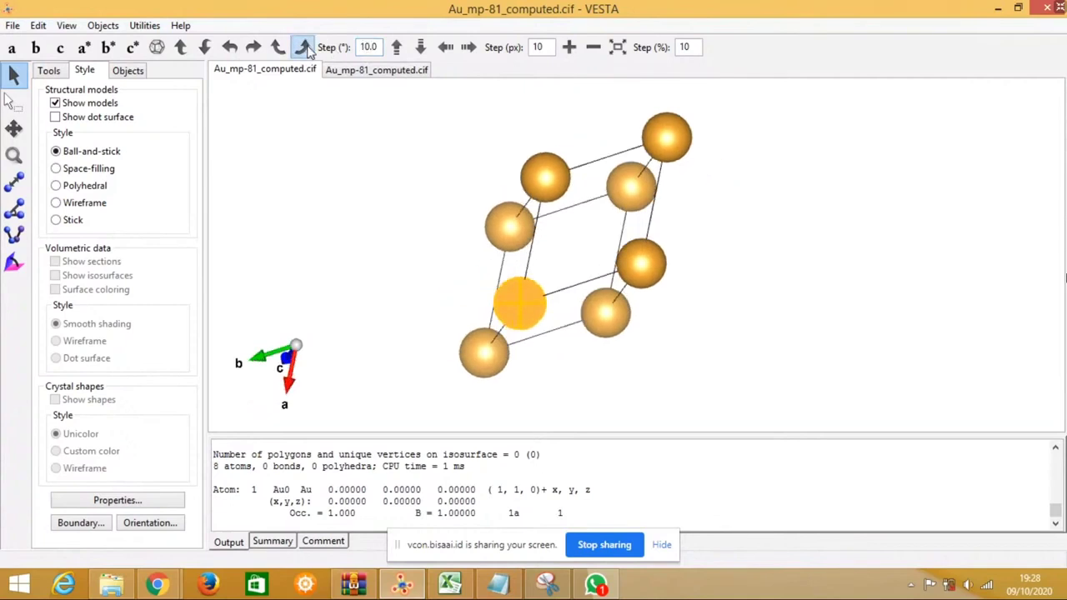
{"action": "left_click", "coordinate": [279, 48]}
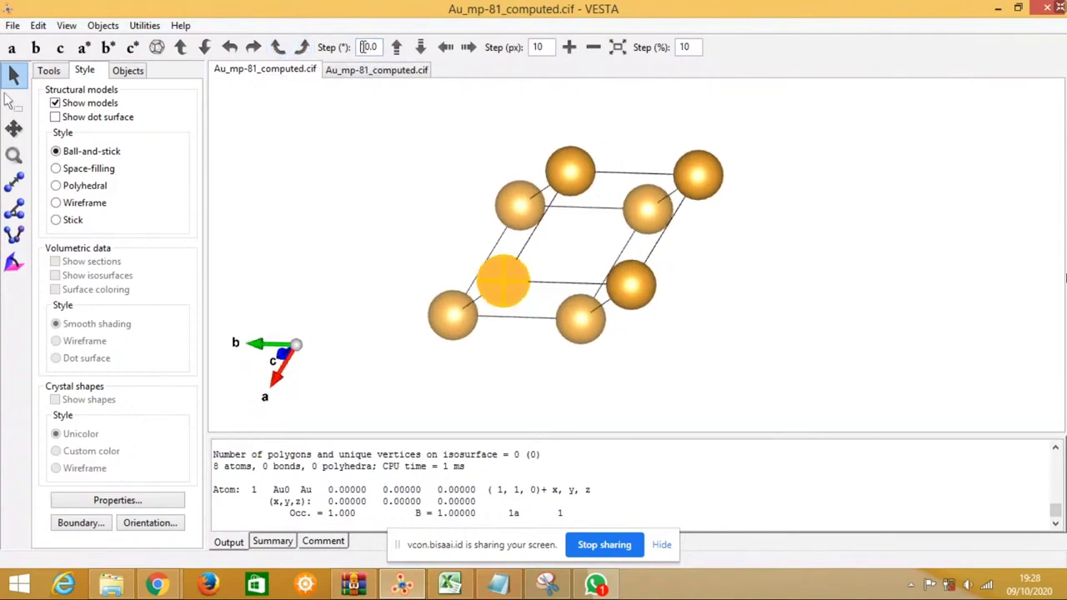
Step: Set the rotation step to 30° and rotate the structure four times around the z axis
{"action": "double_click", "coordinate": [369, 47]}
{"action": "type", "text": "300"}
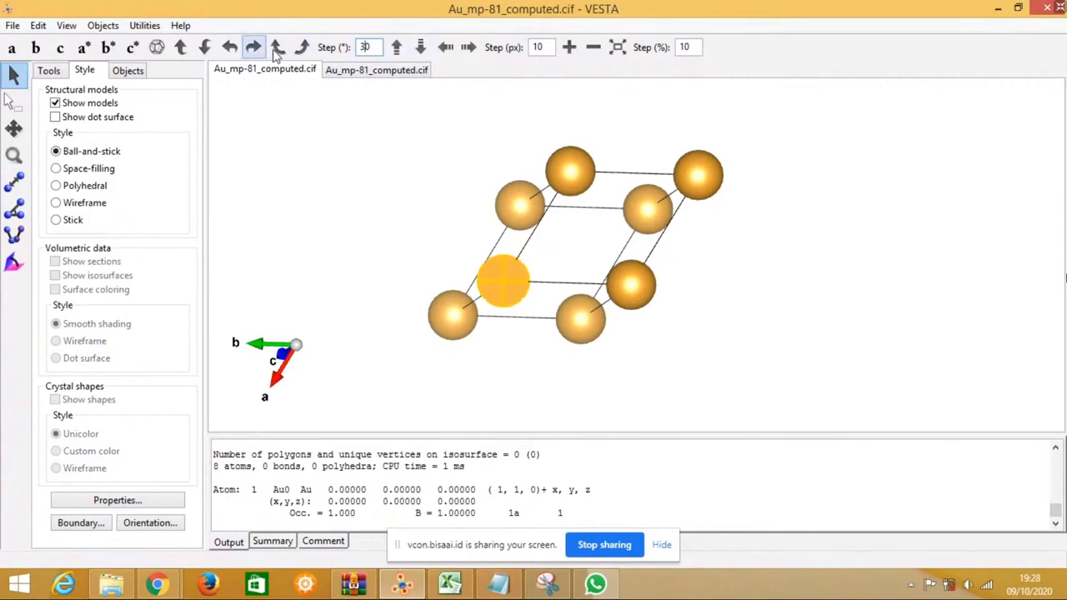
{"action": "left_click", "coordinate": [302, 48]}
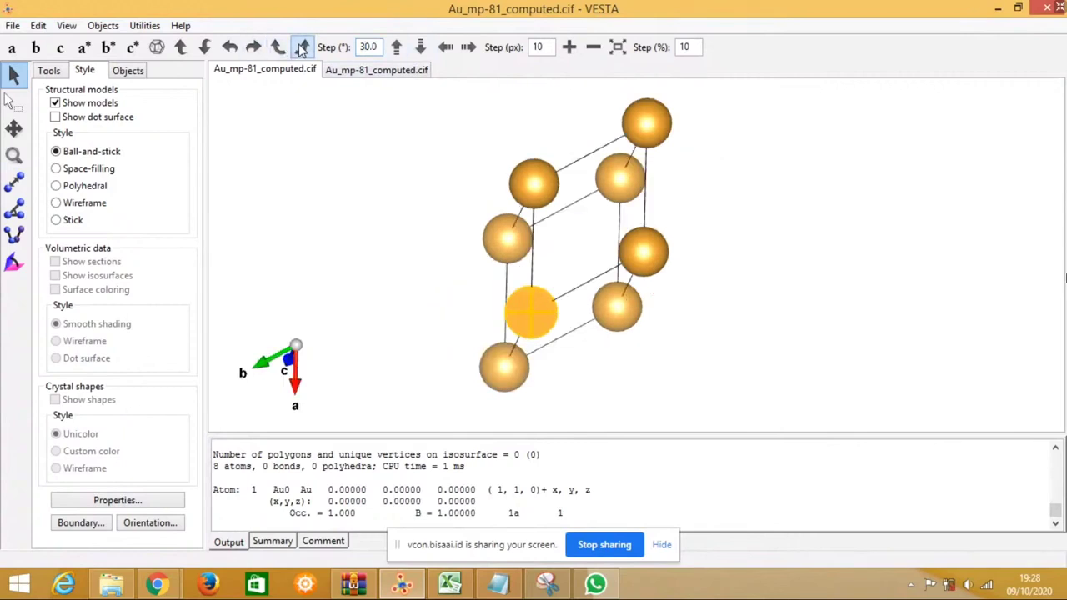
{"action": "left_click", "coordinate": [301, 48]}
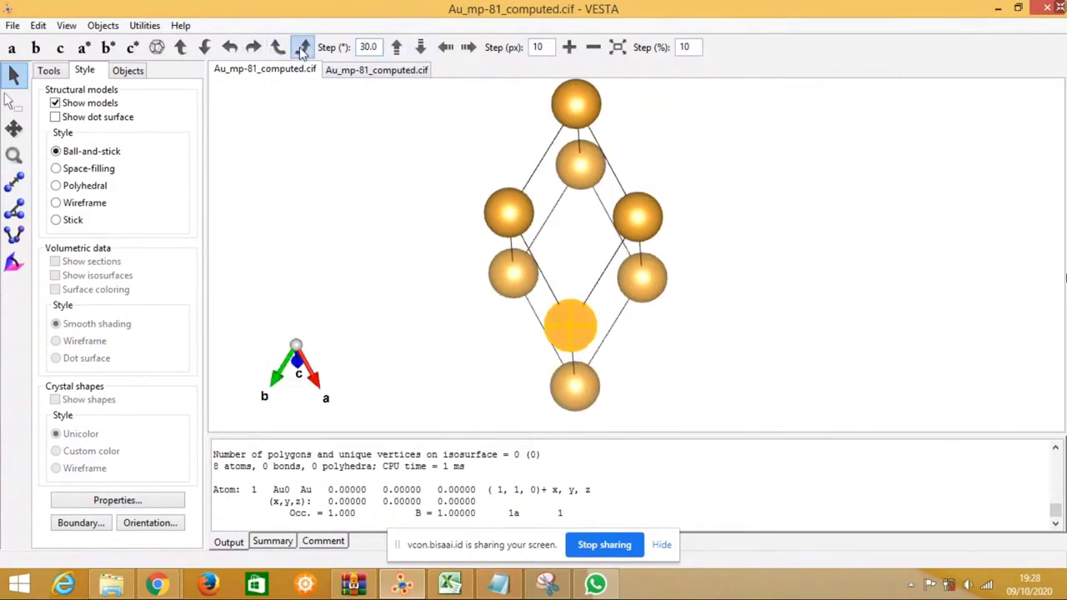
{"action": "left_click", "coordinate": [302, 48]}
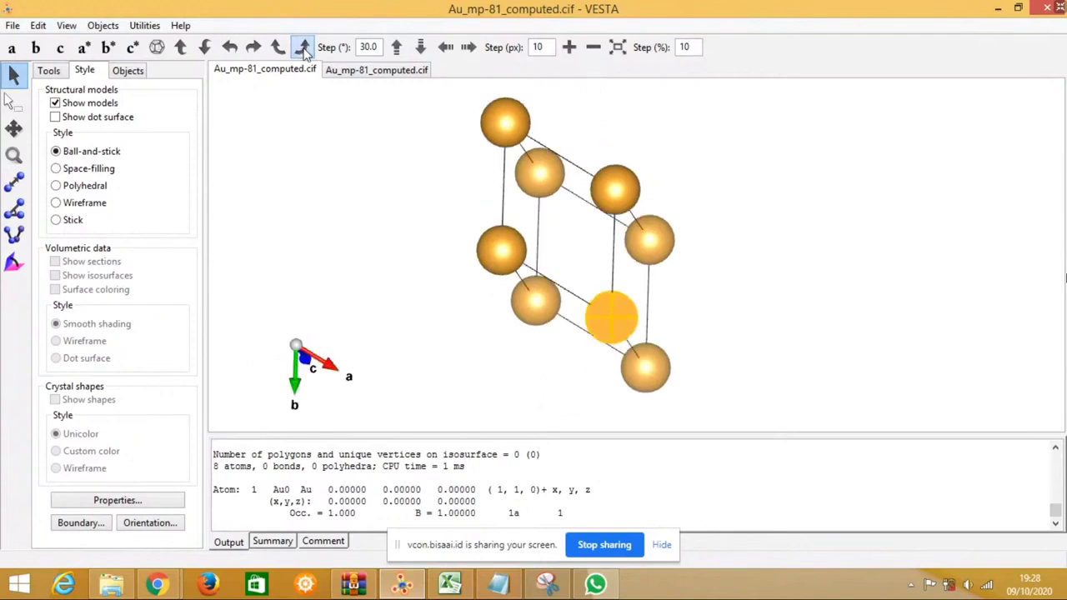
{"action": "left_click", "coordinate": [302, 48]}
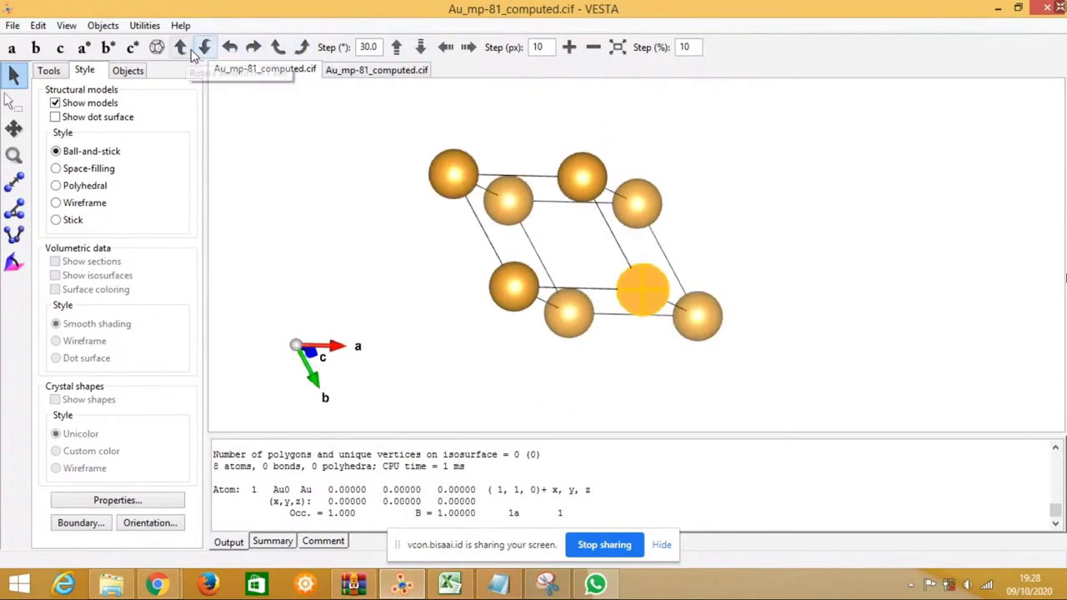
Step: Rotate the structure around the x axis in 30° steps, first one way and then back the other way
{"action": "left_click", "coordinate": [206, 48]}
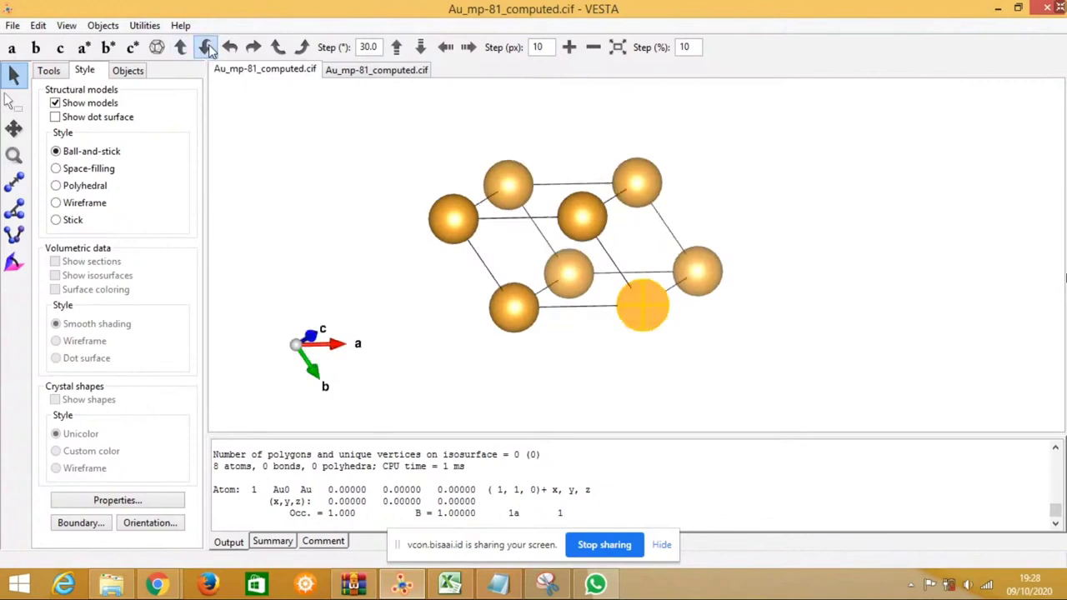
{"action": "left_click", "coordinate": [206, 48]}
{"action": "left_click", "coordinate": [206, 48]}
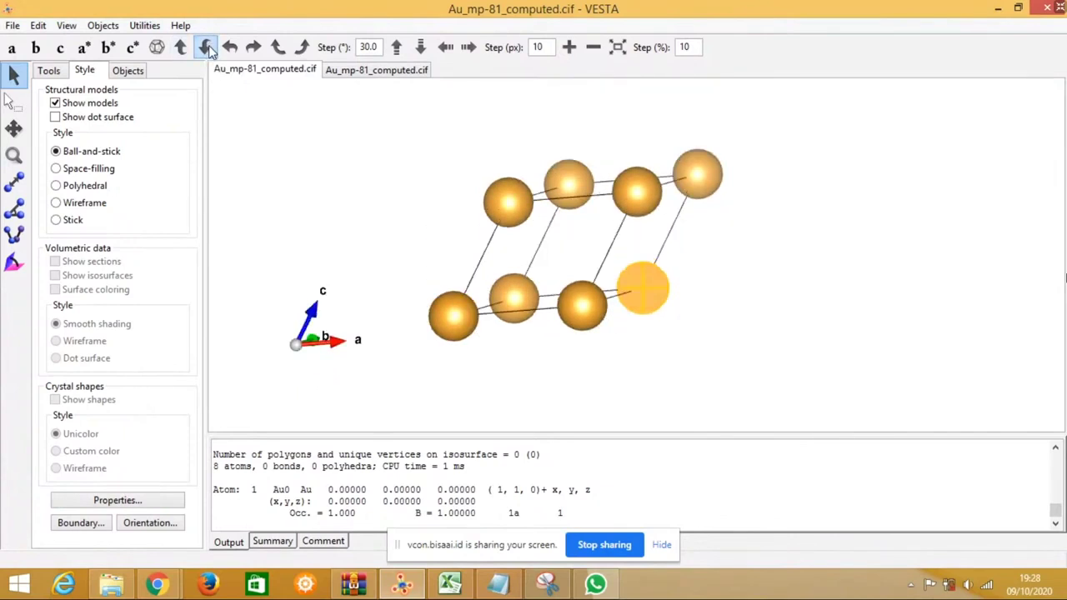
{"action": "left_click", "coordinate": [182, 48]}
{"action": "left_click", "coordinate": [182, 49]}
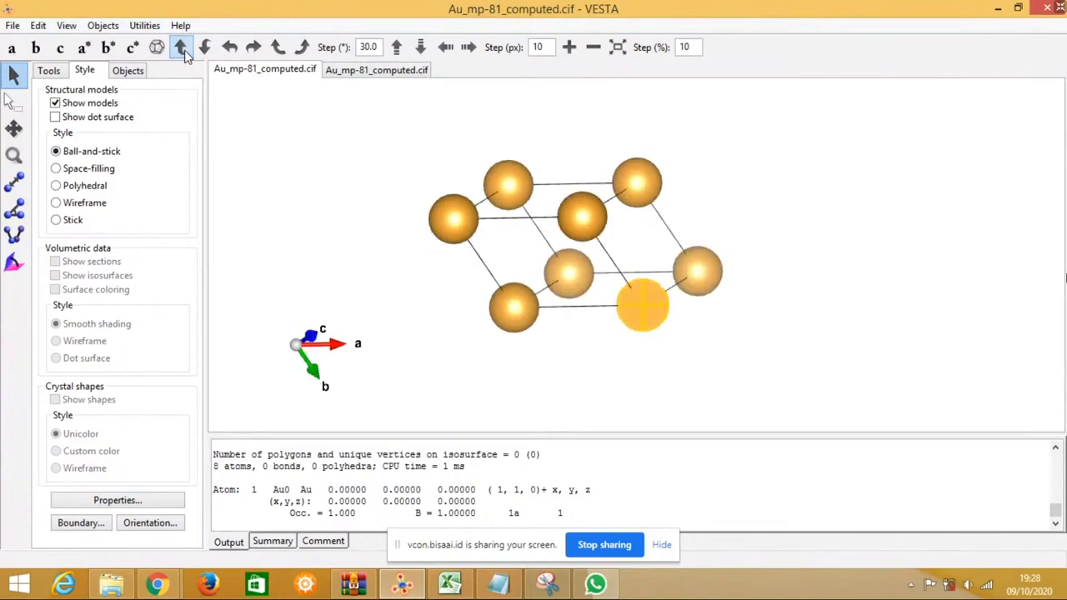
{"action": "left_click", "coordinate": [182, 48]}
{"action": "left_click", "coordinate": [182, 49]}
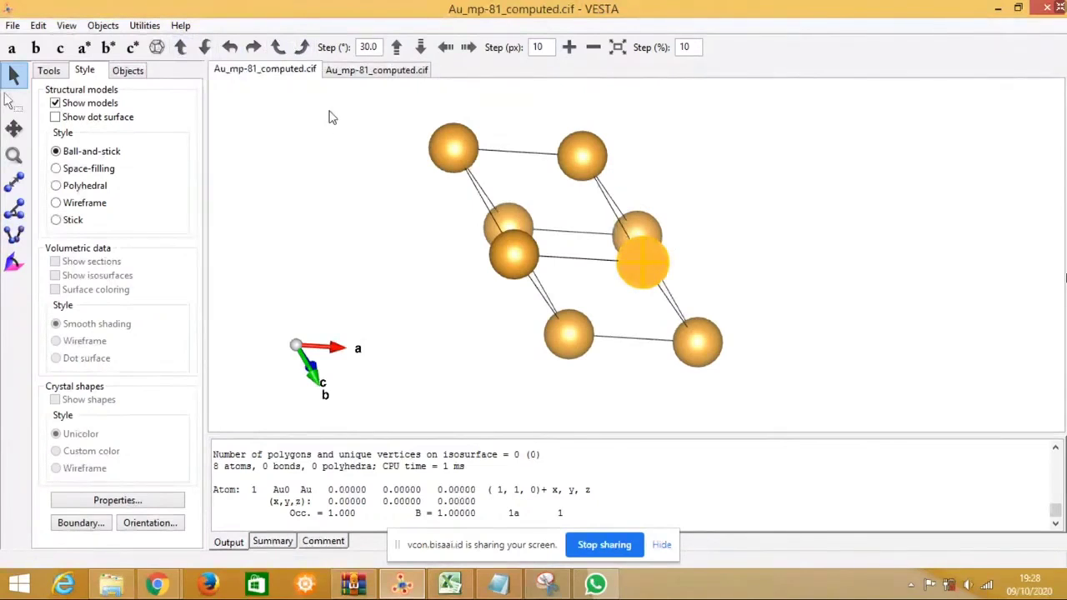
Step: View the unit cell along the a, b and c axes, turning it freely to compare the orientations
{"action": "left_click", "coordinate": [14, 50]}
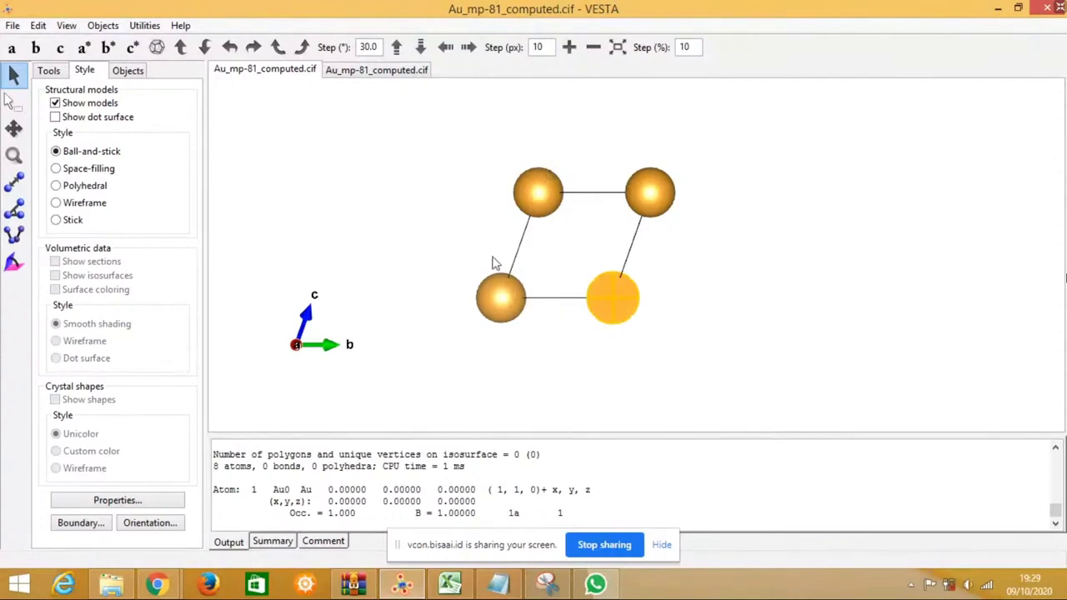
{"action": "left_click_drag", "start_coordinate": [493, 261], "coordinate": [560, 294]}
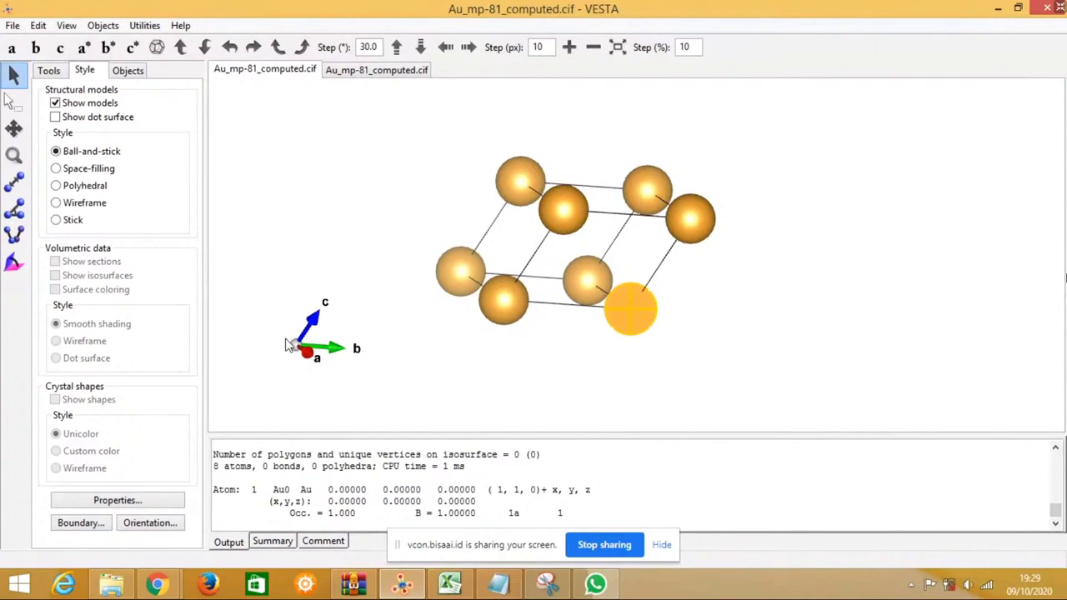
{"action": "left_click", "coordinate": [35, 47]}
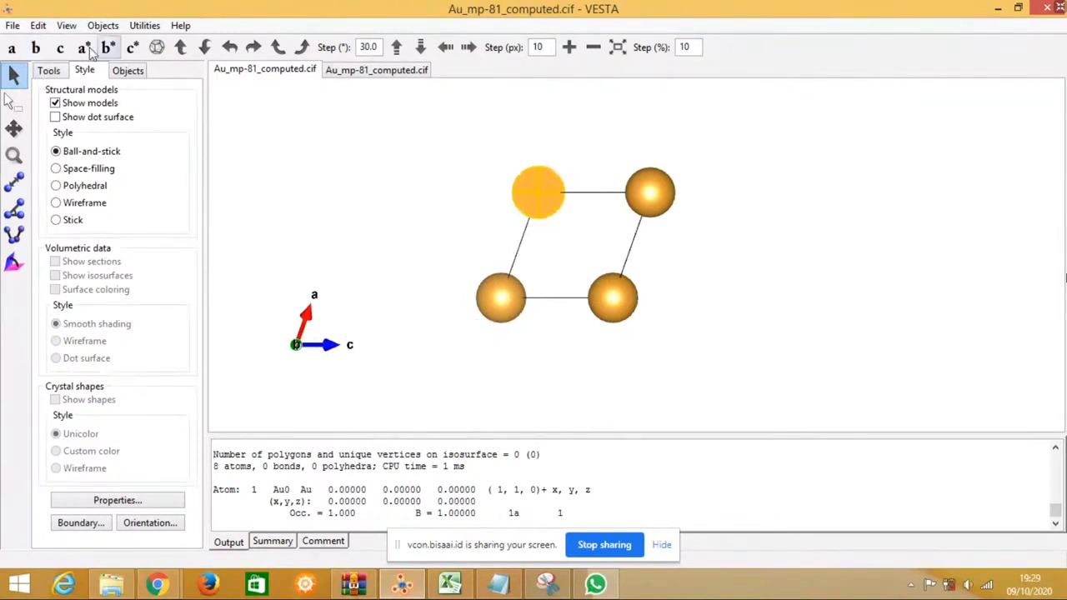
{"action": "left_click", "coordinate": [59, 48]}
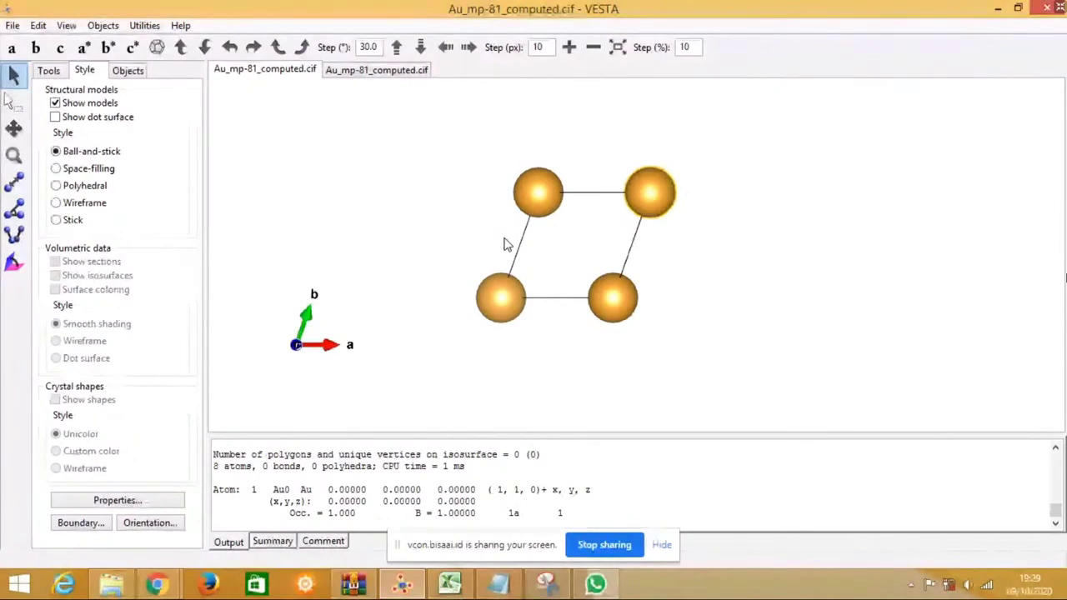
{"action": "left_click_drag", "start_coordinate": [476, 239], "coordinate": [506, 279]}
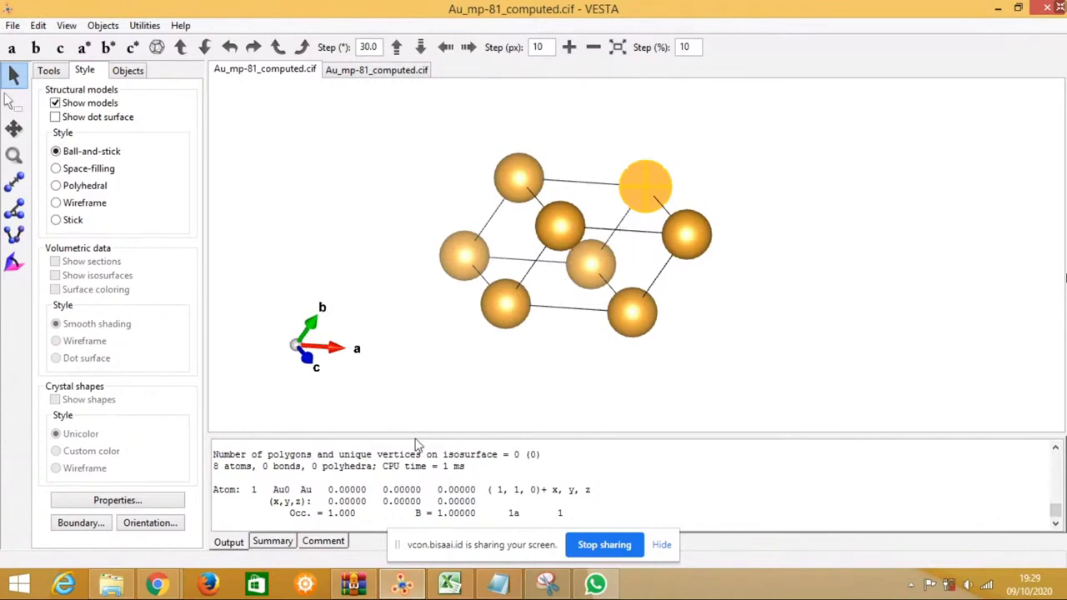
Step: Switch to the Notepad notes and highlight the first instruction, about building the bulk from the unit cell by adding boundary
{"action": "left_click", "coordinate": [500, 587]}
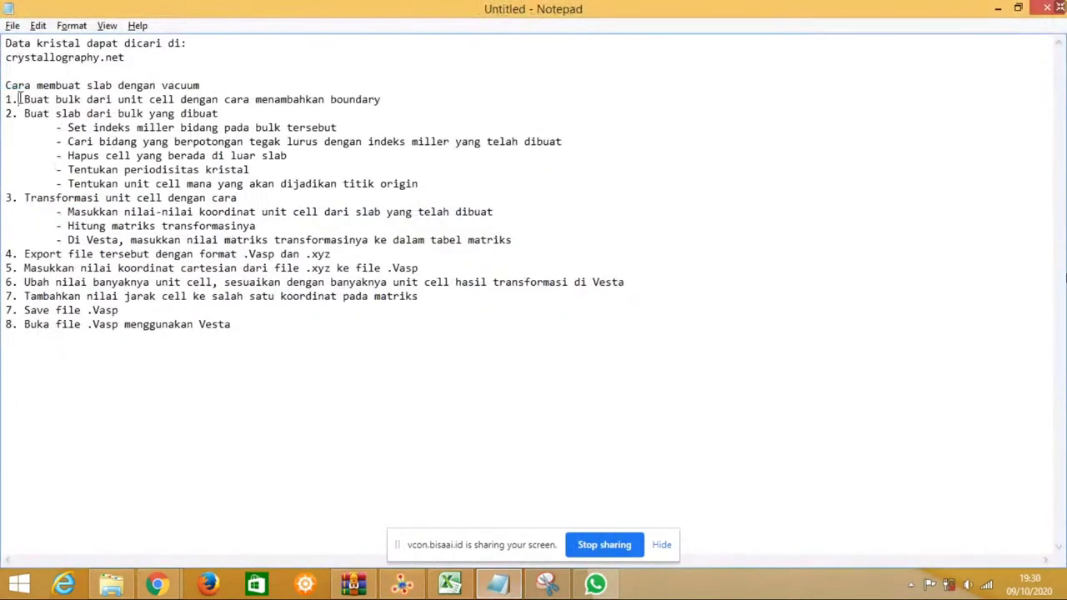
{"action": "left_click_drag", "start_coordinate": [19, 100], "coordinate": [304, 113]}
{"action": "left_click_drag", "start_coordinate": [370, 106], "coordinate": [387, 101]}
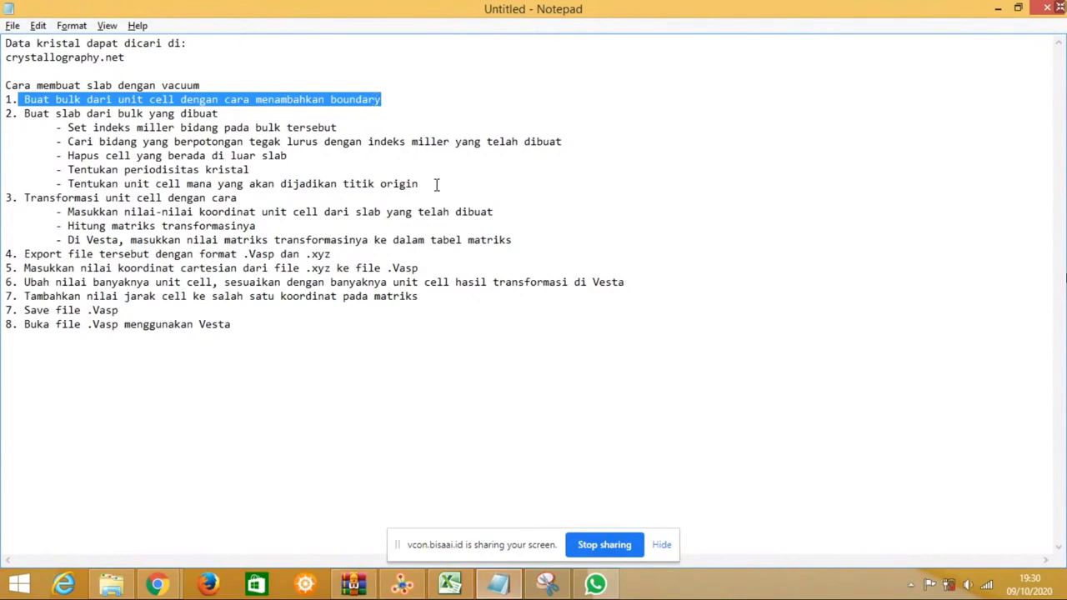
Step: Switch to VESTA and extend the gold cell's boundary to a maximum of 5 along x, y and z
{"action": "left_click", "coordinate": [403, 583]}
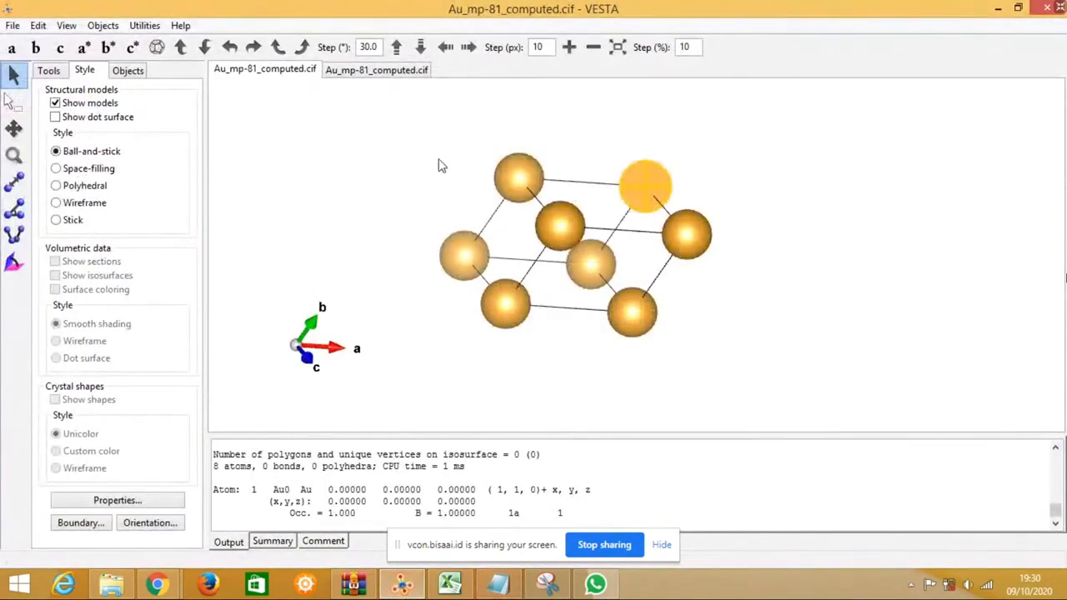
{"action": "left_click", "coordinate": [84, 525]}
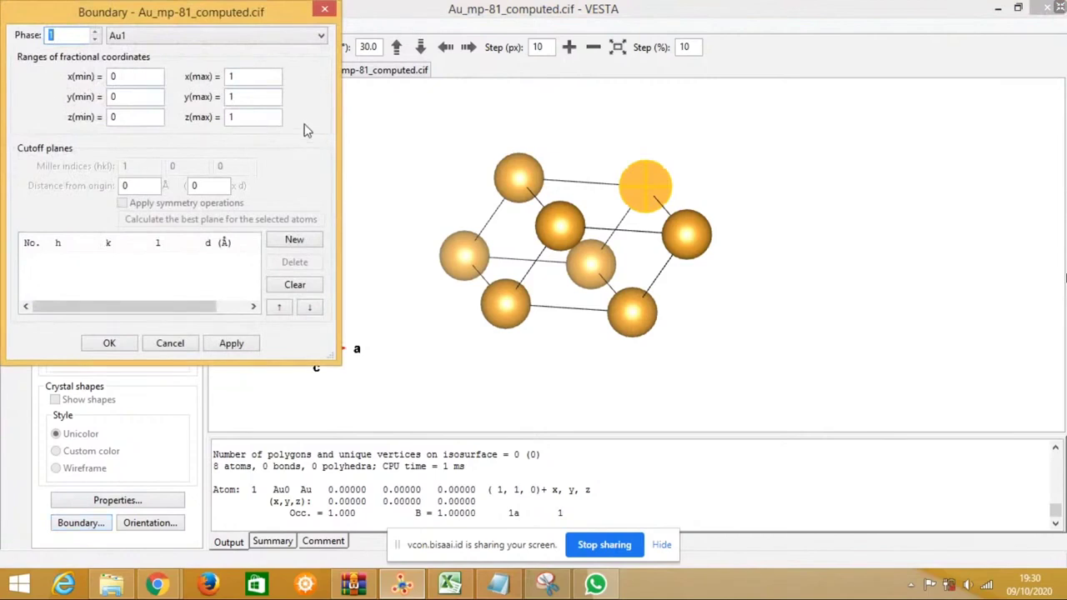
{"action": "double_click", "coordinate": [252, 76]}
{"action": "type", "text": "5"}
{"action": "key", "text": "Tab"}
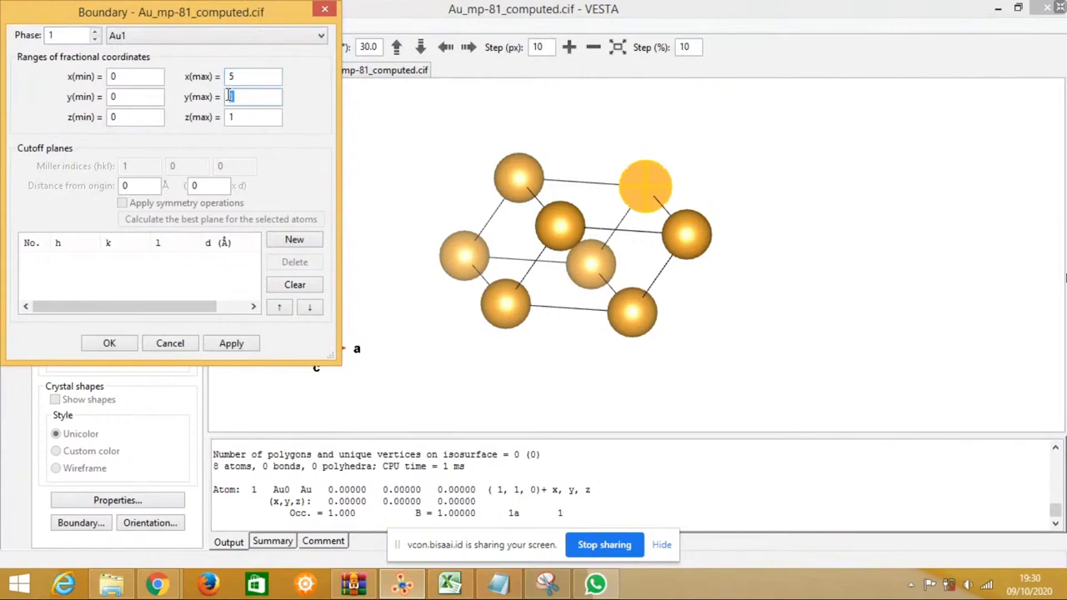
{"action": "type", "text": "5"}
{"action": "key", "text": "Tab"}
{"action": "type", "text": "5"}
{"action": "left_click", "coordinate": [238, 347]}
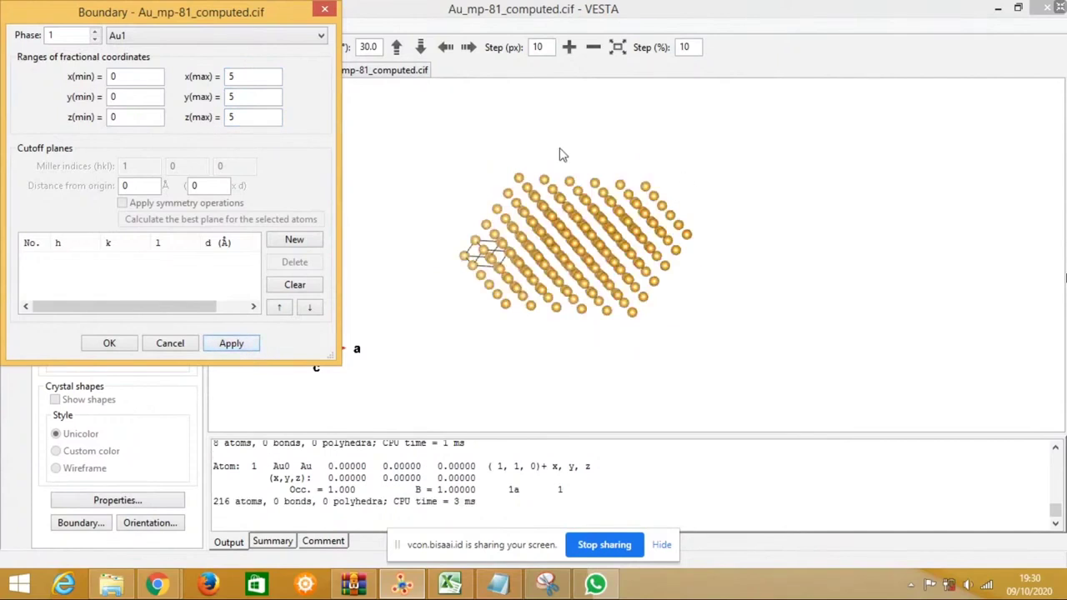
Step: Close the boundary settings and turn the bulk to examine how its atom rows line up from different directions
{"action": "left_click_drag", "start_coordinate": [557, 241], "coordinate": [563, 268]}
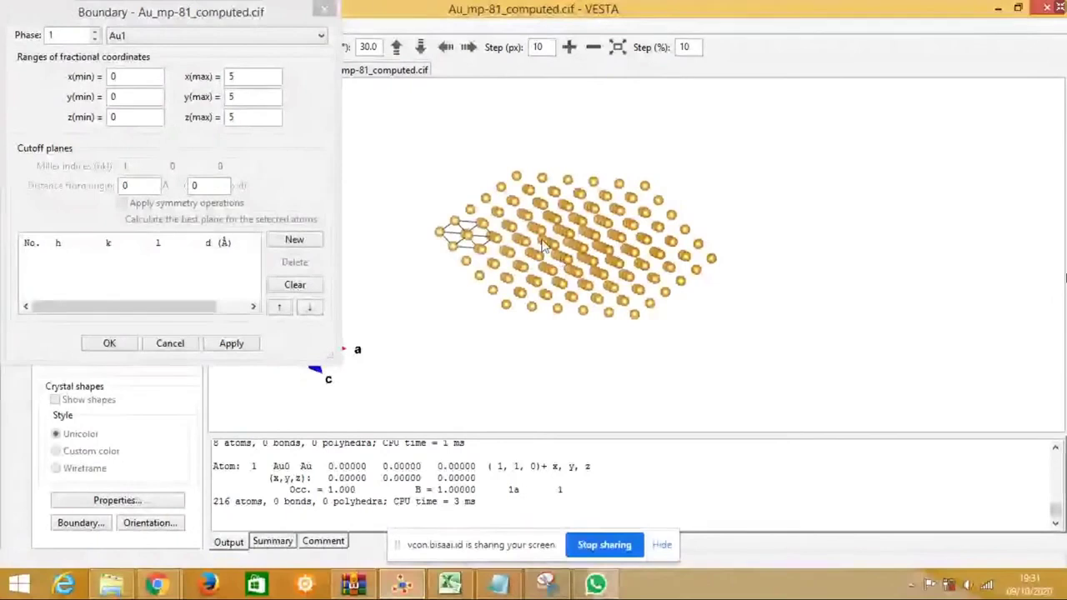
{"action": "left_click_drag", "start_coordinate": [543, 246], "coordinate": [572, 236]}
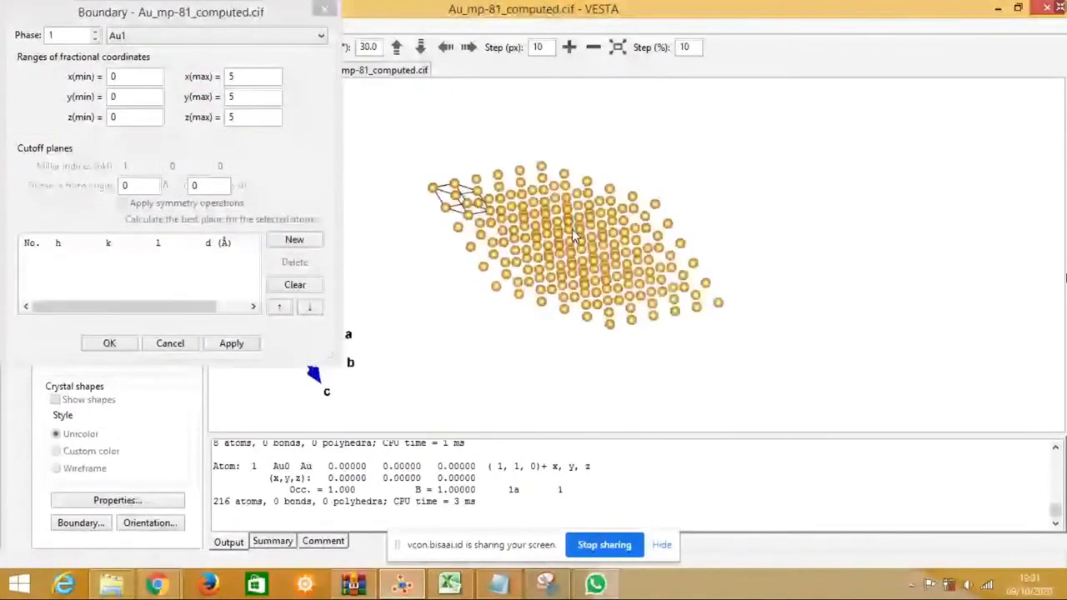
{"action": "left_click_drag", "start_coordinate": [617, 350], "coordinate": [633, 369]}
{"action": "left_click_drag", "start_coordinate": [588, 272], "coordinate": [582, 286]}
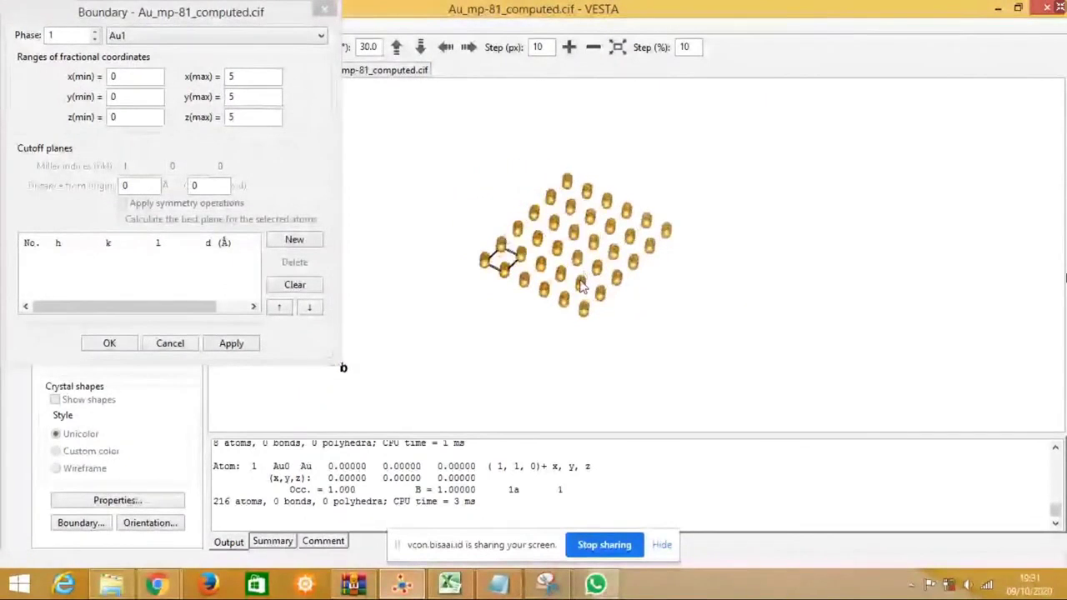
{"action": "left_click", "coordinate": [170, 343]}
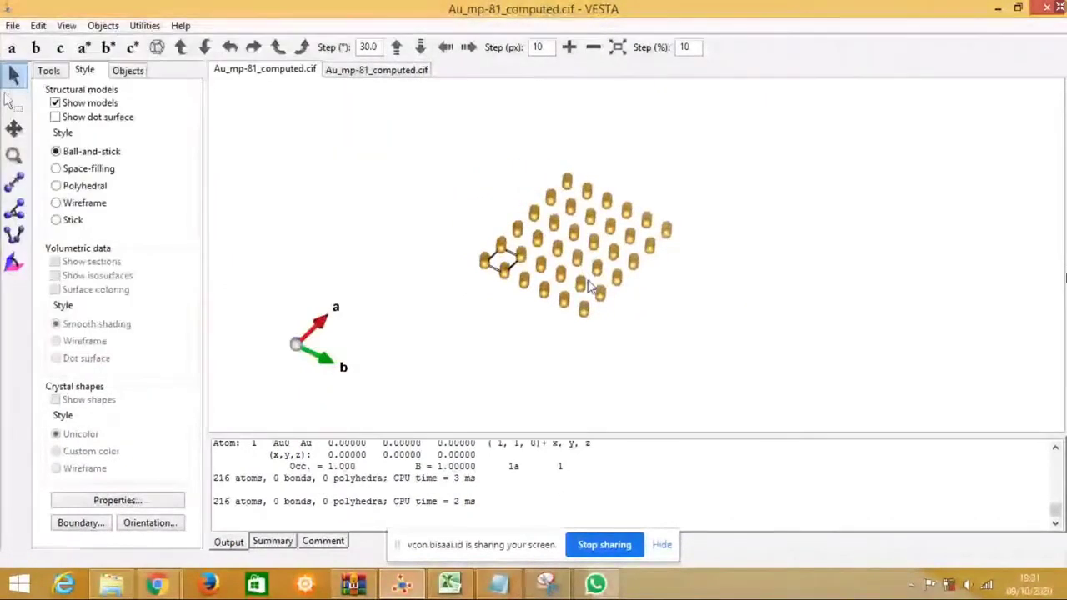
{"action": "left_click_drag", "start_coordinate": [588, 285], "coordinate": [543, 217]}
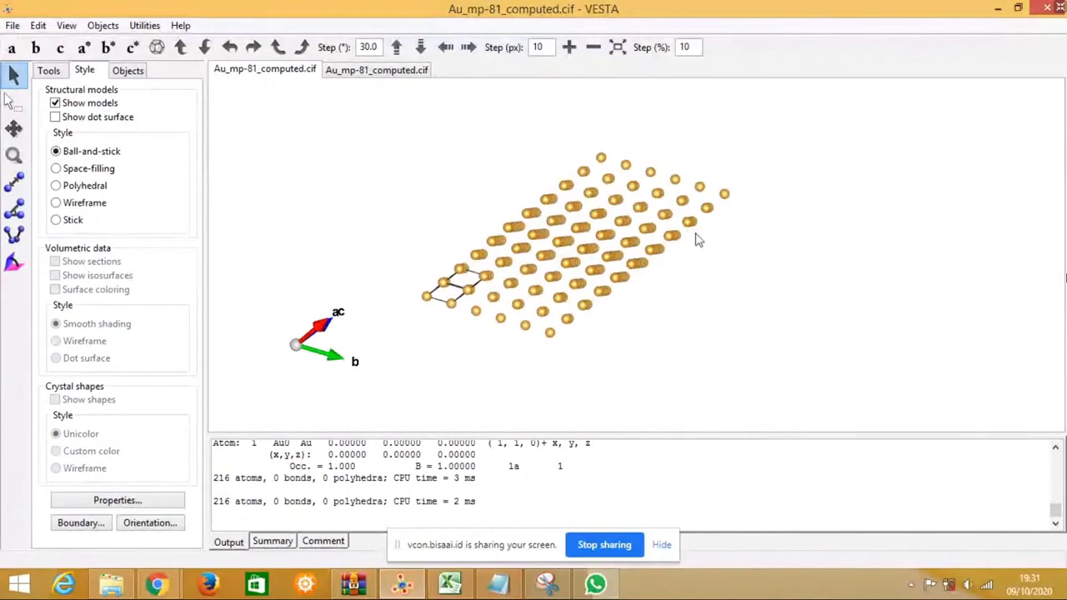
{"action": "left_click_drag", "start_coordinate": [611, 323], "coordinate": [630, 235]}
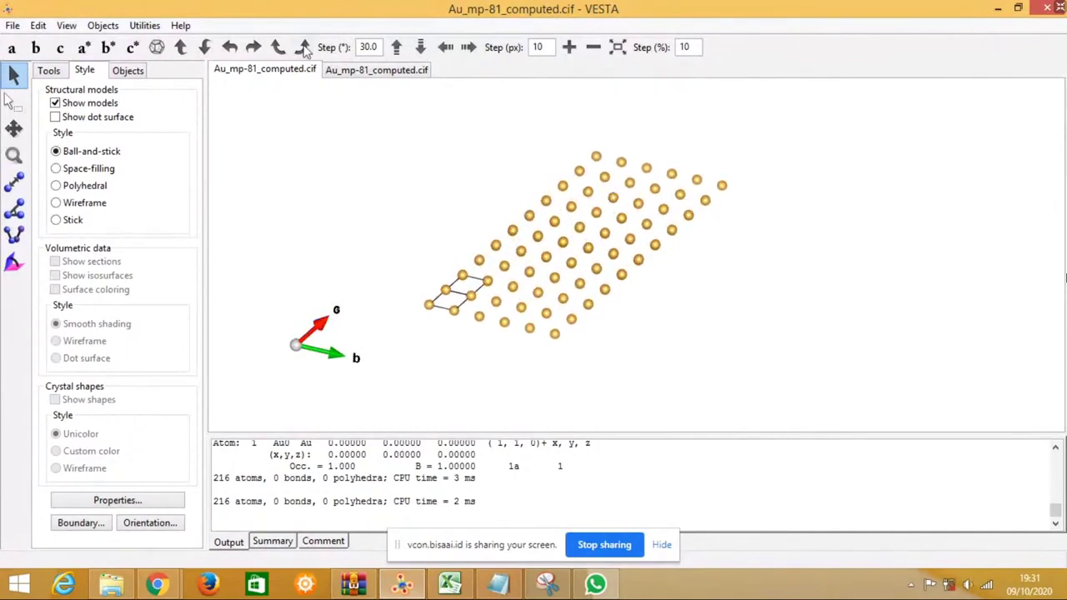
Step: Highlight the "Buat slab dari bulk" instruction in the Notepad notes and return to VESTA
{"action": "left_click", "coordinate": [500, 584]}
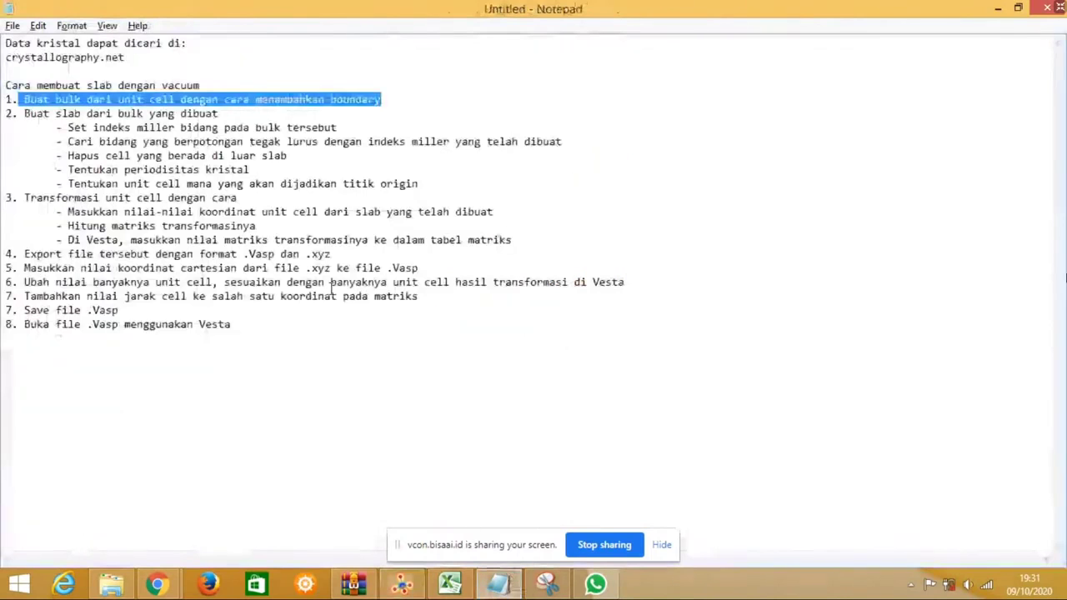
{"action": "left_click_drag", "start_coordinate": [25, 113], "coordinate": [144, 118]}
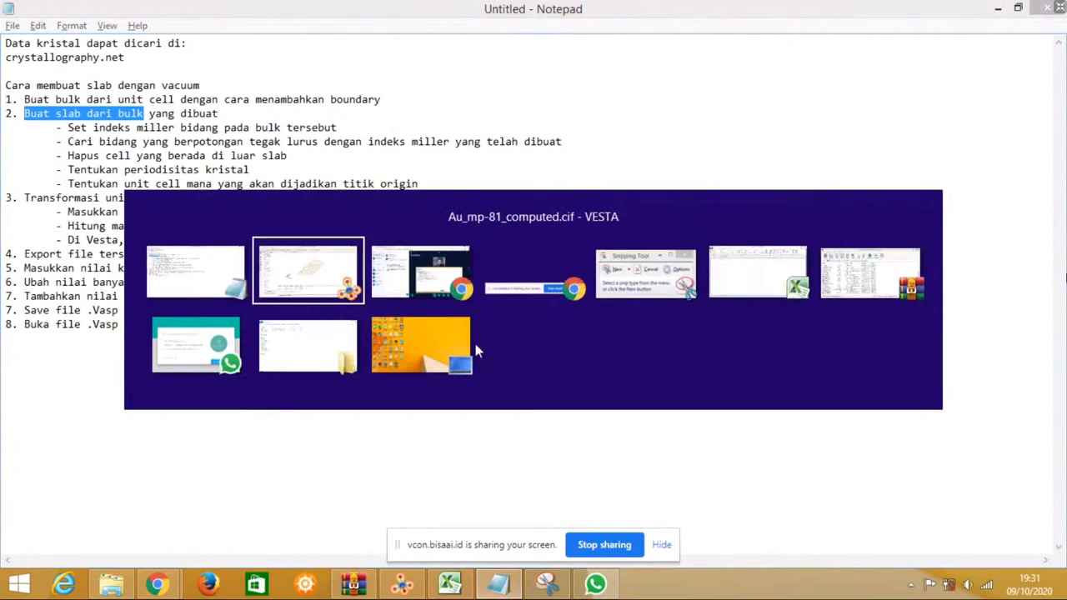
{"action": "left_click", "coordinate": [343, 285]}
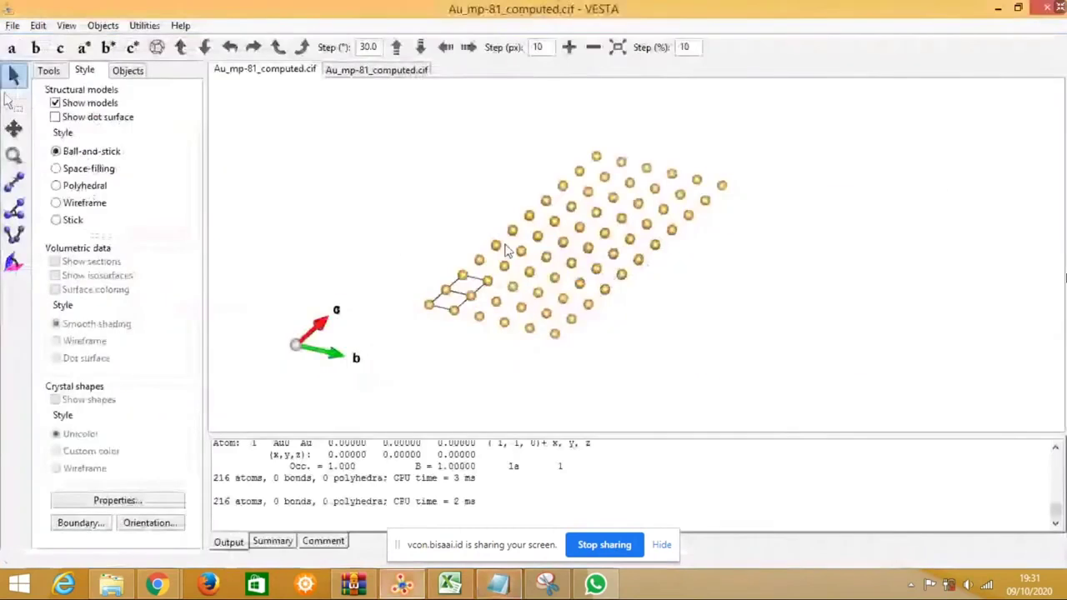
Step: Add a lattice plane with Miller indices 1 1 1 to the gold bulk
{"action": "left_click", "coordinate": [39, 25]}
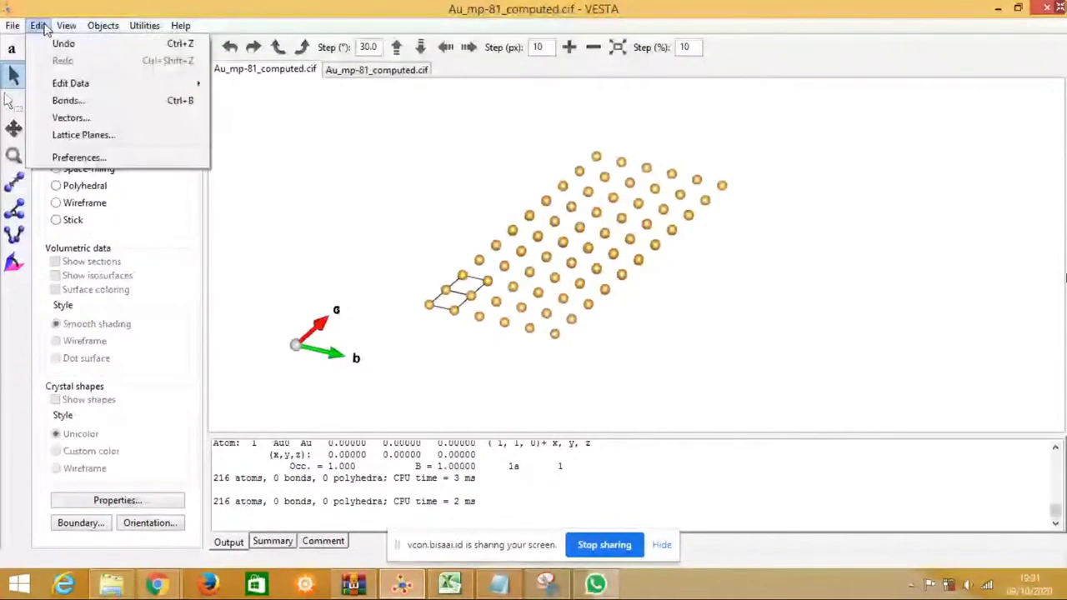
{"action": "left_click", "coordinate": [83, 135]}
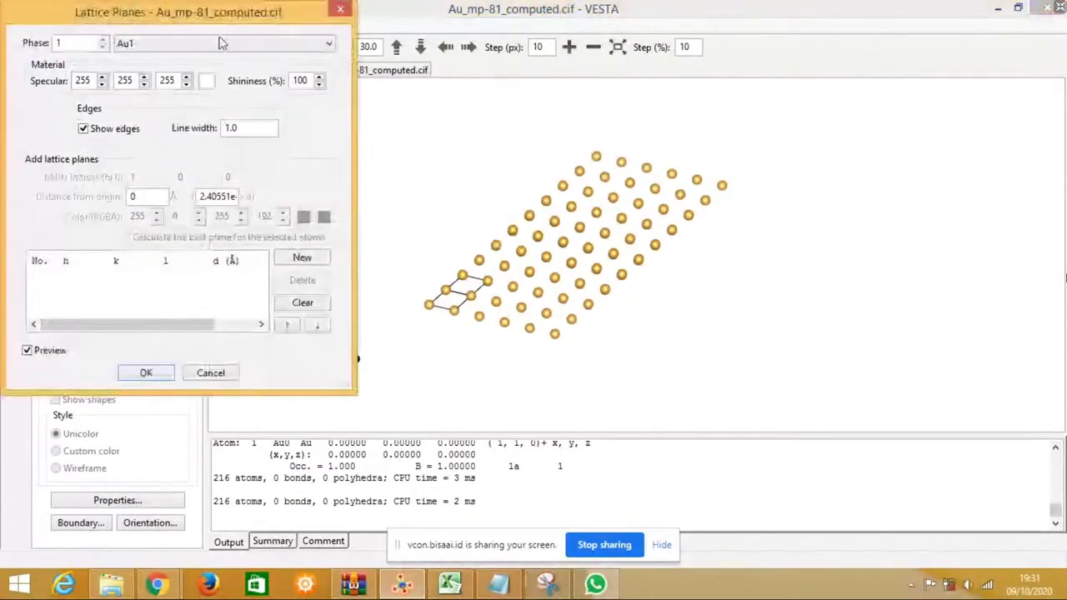
{"action": "left_click", "coordinate": [307, 261]}
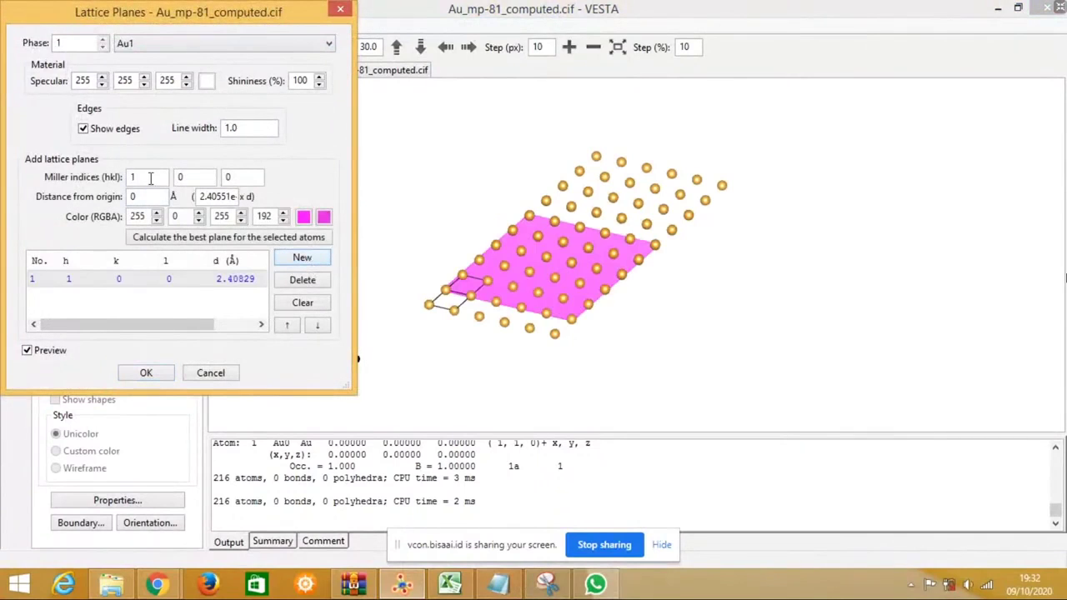
{"action": "left_click", "coordinate": [226, 177]}
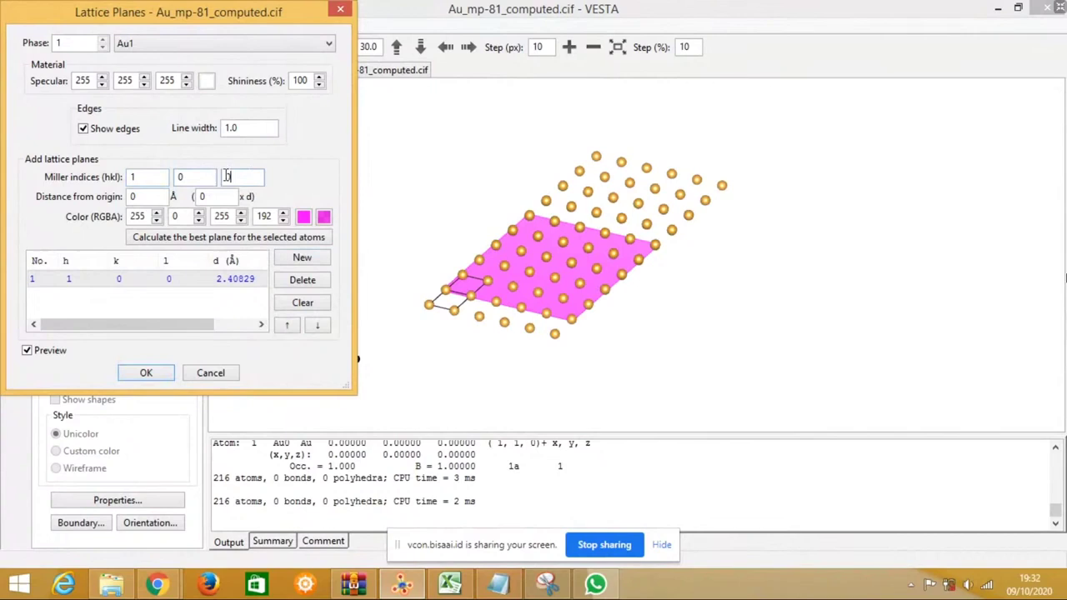
{"action": "double_click", "coordinate": [178, 176]}
{"action": "type", "text": "1"}
{"action": "key", "text": "Tab"}
{"action": "type", "text": "1"}
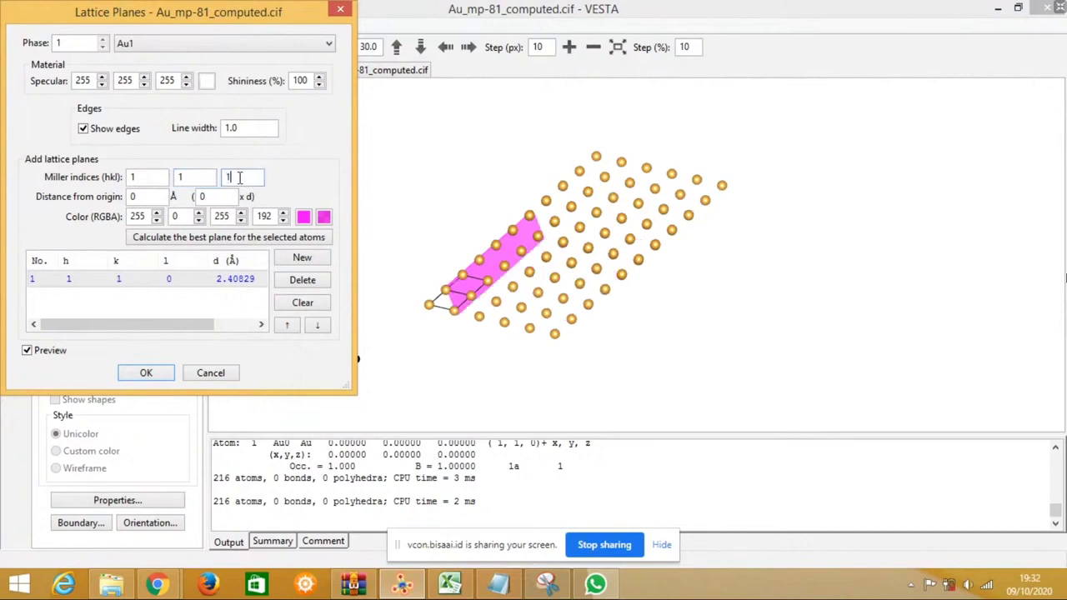
{"action": "left_click", "coordinate": [451, 208]}
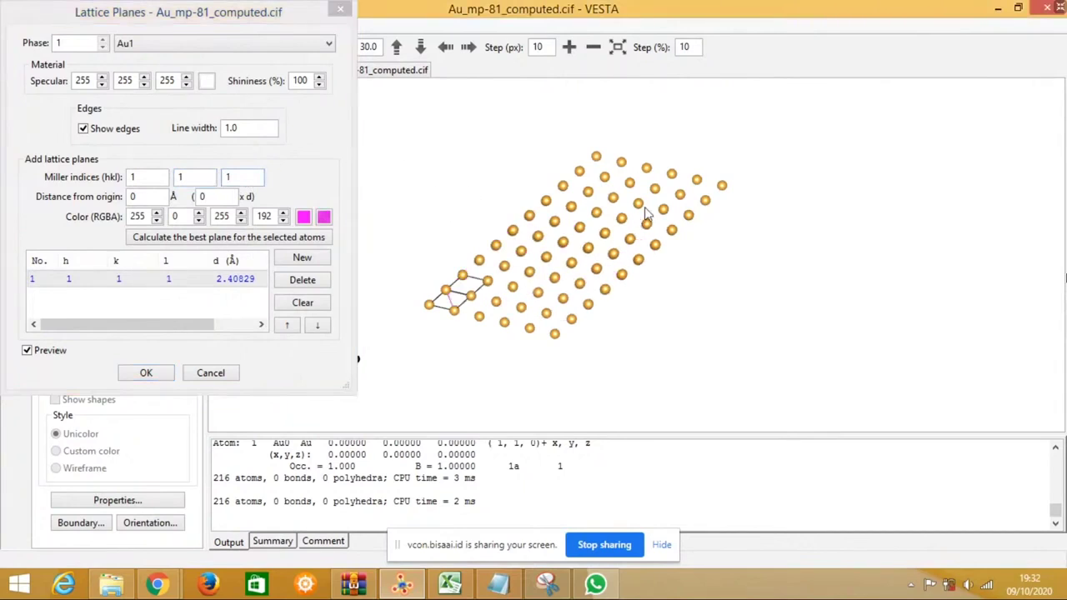
{"action": "mouse_move", "coordinate": [645, 218]}
{"action": "left_mouse_down"}
{"action": "mouse_move", "coordinate": [683, 215]}
{"action": "mouse_move", "coordinate": [664, 221]}
{"action": "left_mouse_up"}
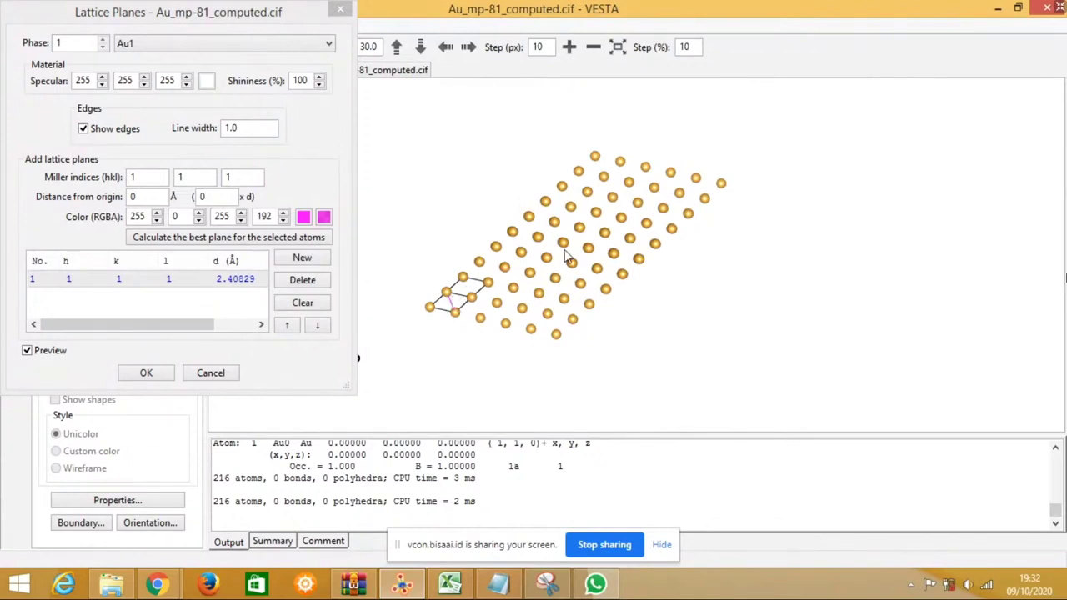
Step: Set the 1 1 1 plane's distance from the origin to 5 times the interplanar spacing d
{"action": "left_click", "coordinate": [218, 197]}
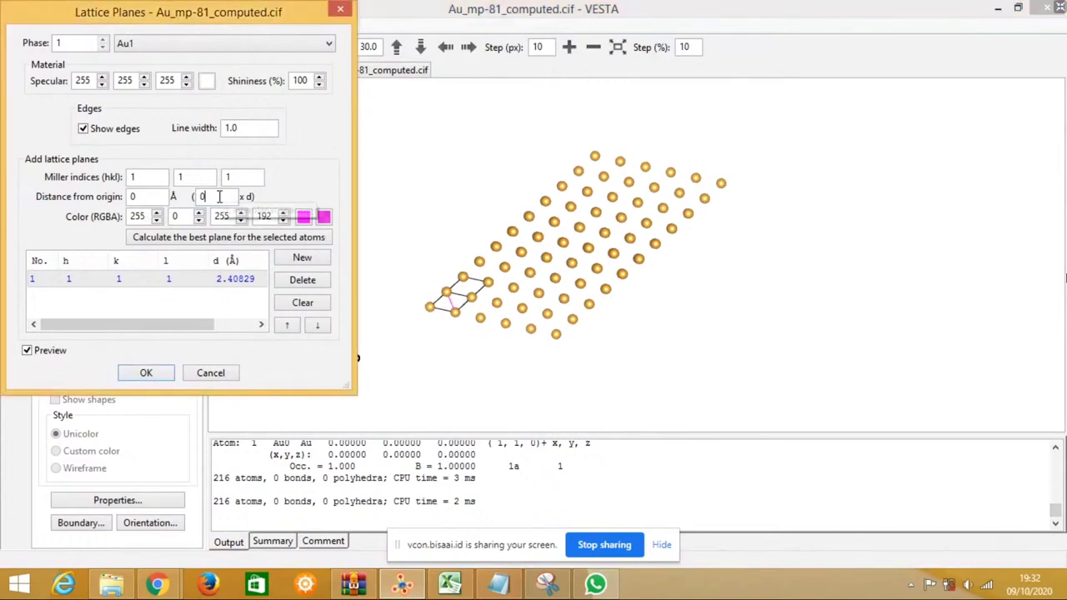
{"action": "double_click", "coordinate": [235, 197]}
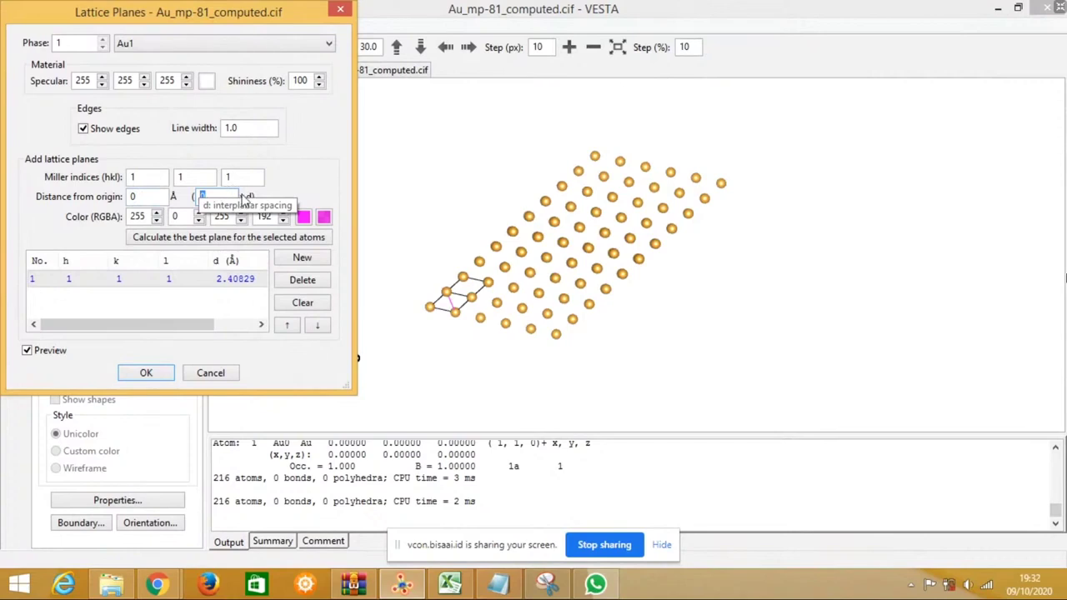
{"action": "type", "text": "5"}
{"action": "left_click", "coordinate": [428, 223]}
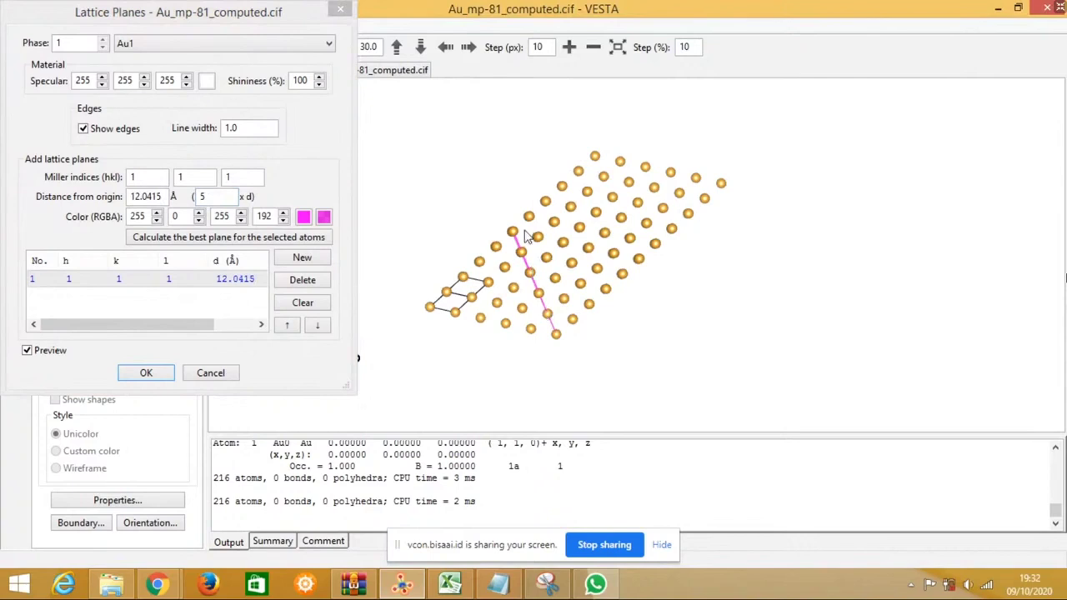
Step: Place the 1 1 1 plane at 7 × d from the origin and turn the bulk to inspect it
{"action": "double_click", "coordinate": [202, 195]}
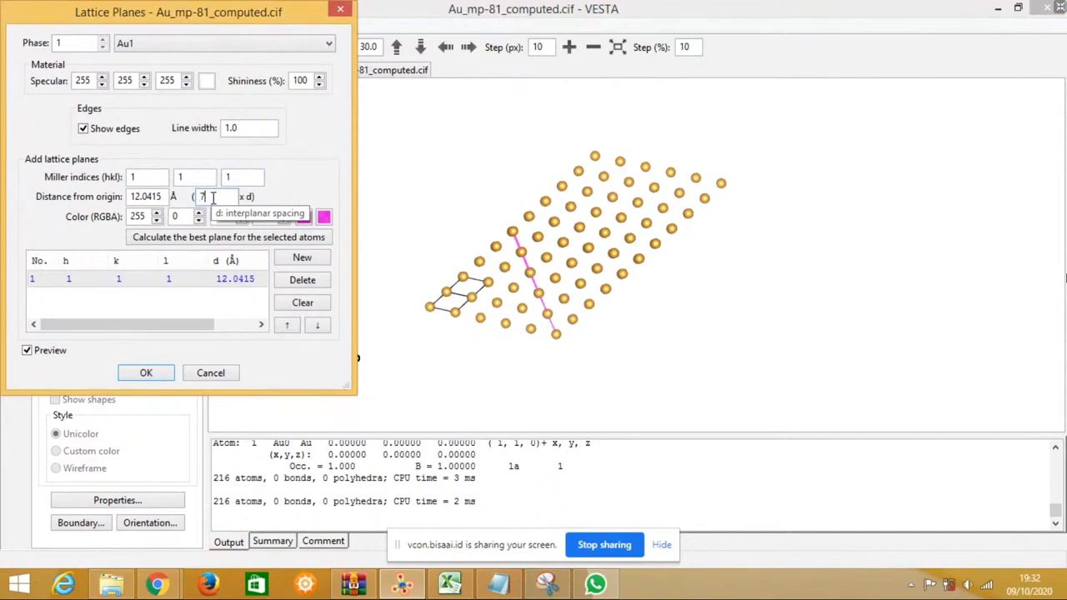
{"action": "left_click", "coordinate": [456, 185]}
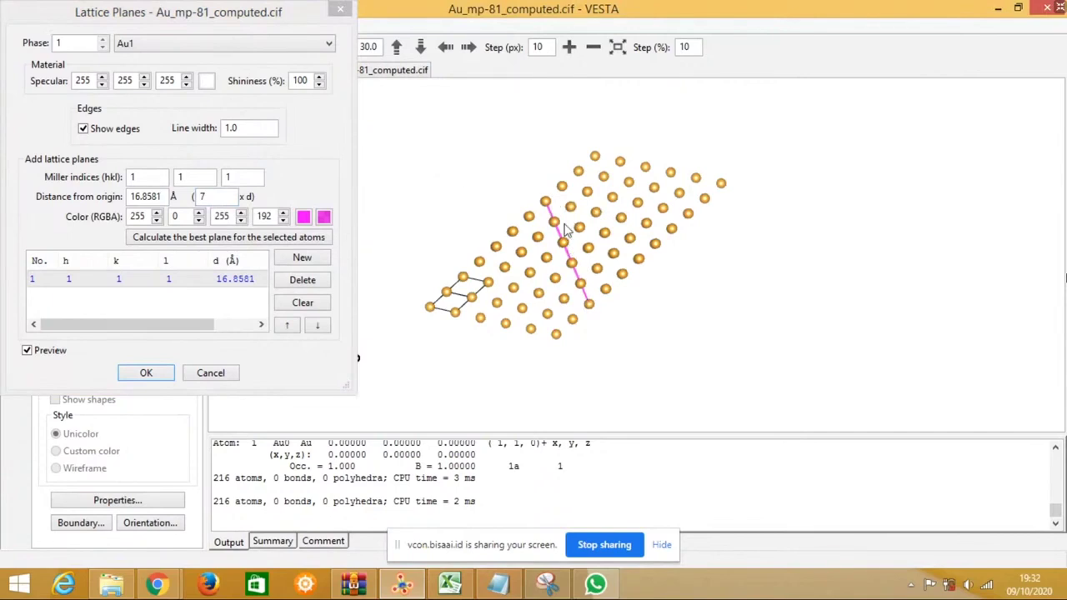
{"action": "left_click_drag", "start_coordinate": [691, 227], "coordinate": [569, 236]}
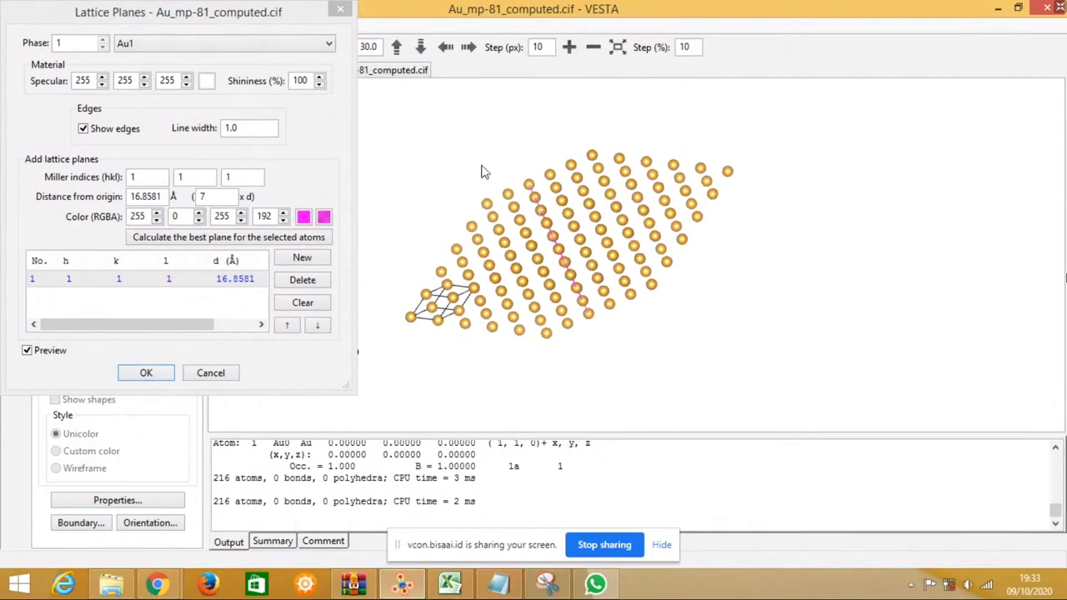
Step: Add a second 1 1 1 lattice plane at 3 × d from the origin and check it against the first plane
{"action": "left_click", "coordinate": [315, 260]}
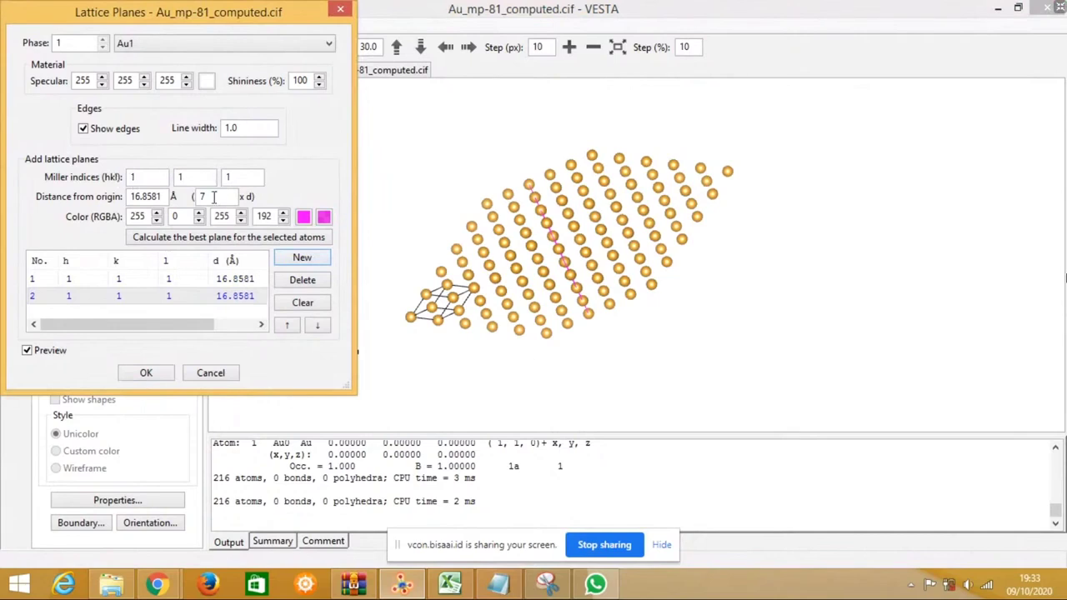
{"action": "left_click_drag", "start_coordinate": [213, 196], "coordinate": [180, 198]}
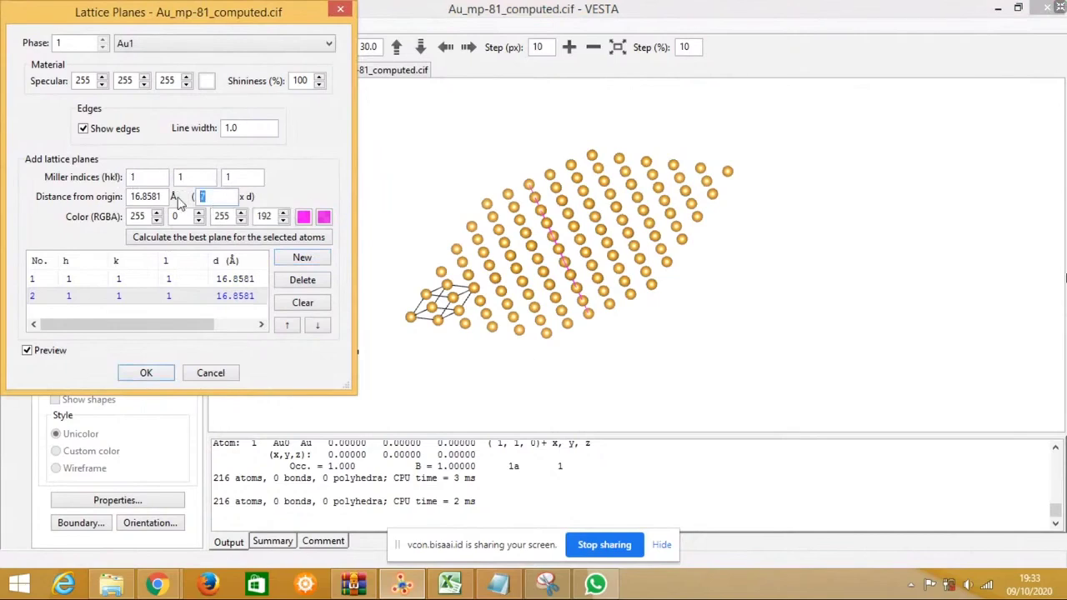
{"action": "type", "text": "3"}
{"action": "left_click", "coordinate": [444, 200]}
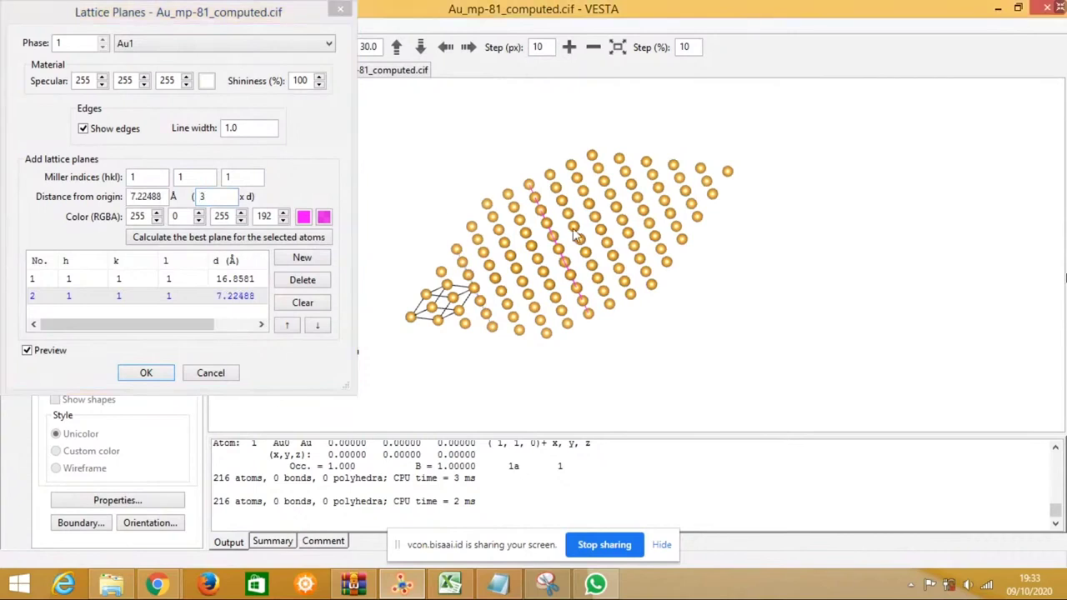
{"action": "left_click_drag", "start_coordinate": [579, 242], "coordinate": [548, 219]}
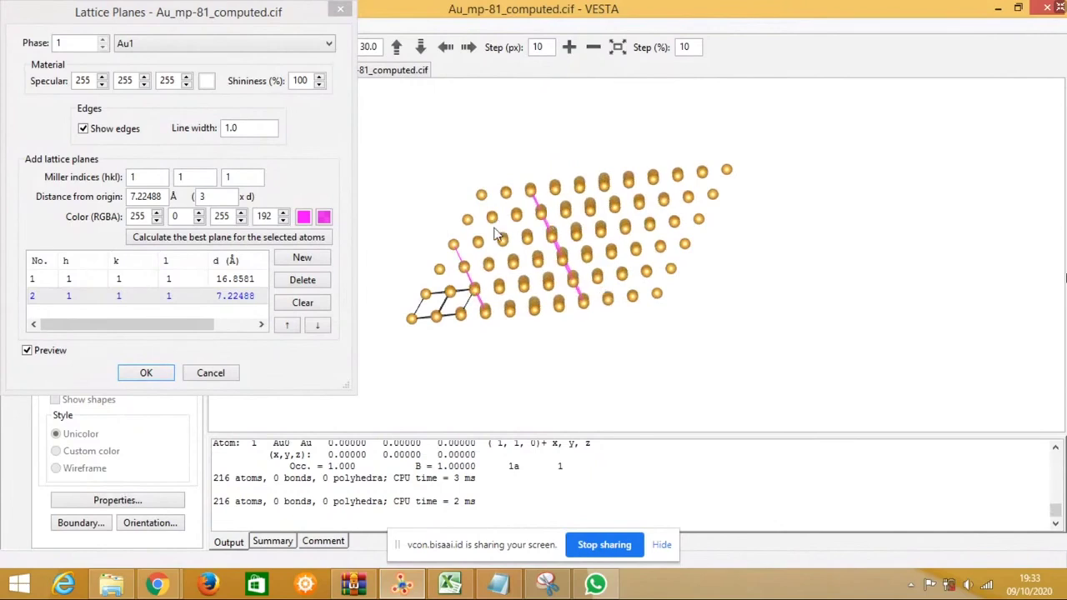
Step: Set the second lattice plane's distance from the origin to 5 × d, accept both planes and align the view edge-on to them
{"action": "double_click", "coordinate": [208, 196]}
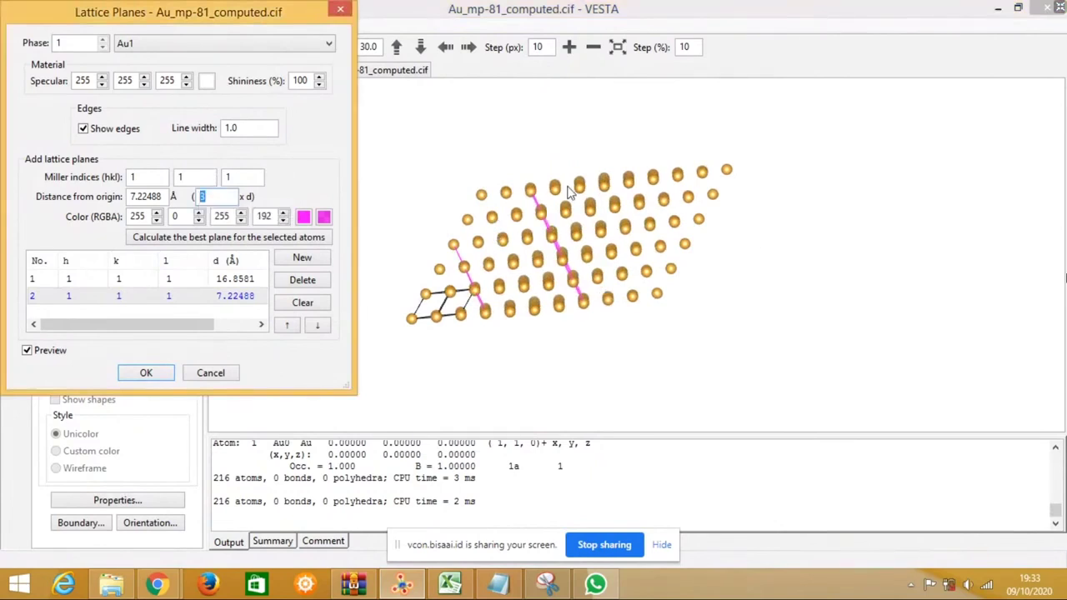
{"action": "left_click", "coordinate": [580, 207]}
{"action": "double_click", "coordinate": [204, 197]}
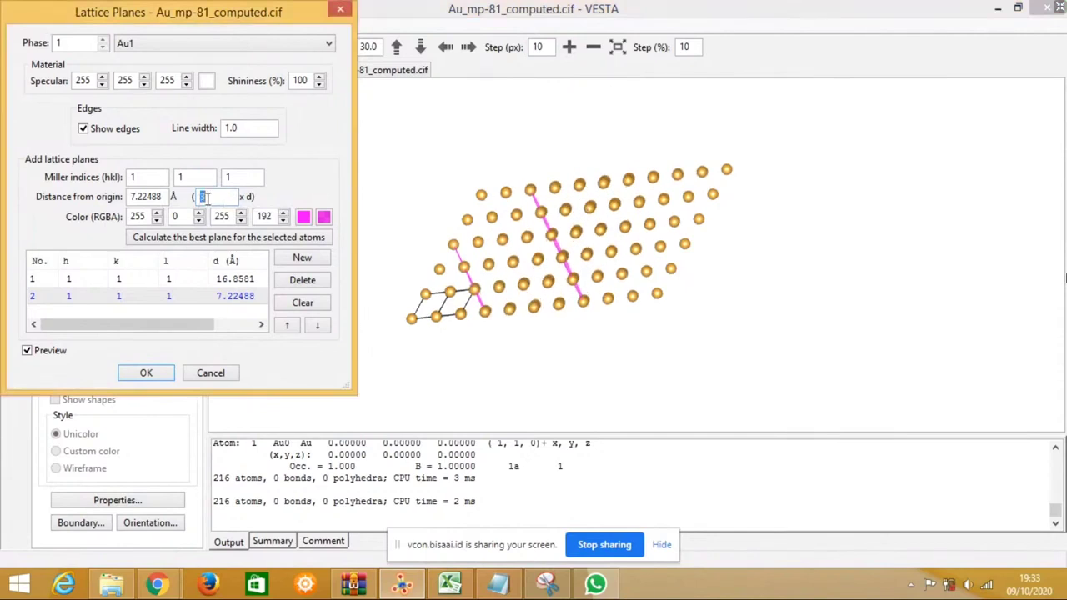
{"action": "type", "text": "5"}
{"action": "left_click", "coordinate": [409, 152]}
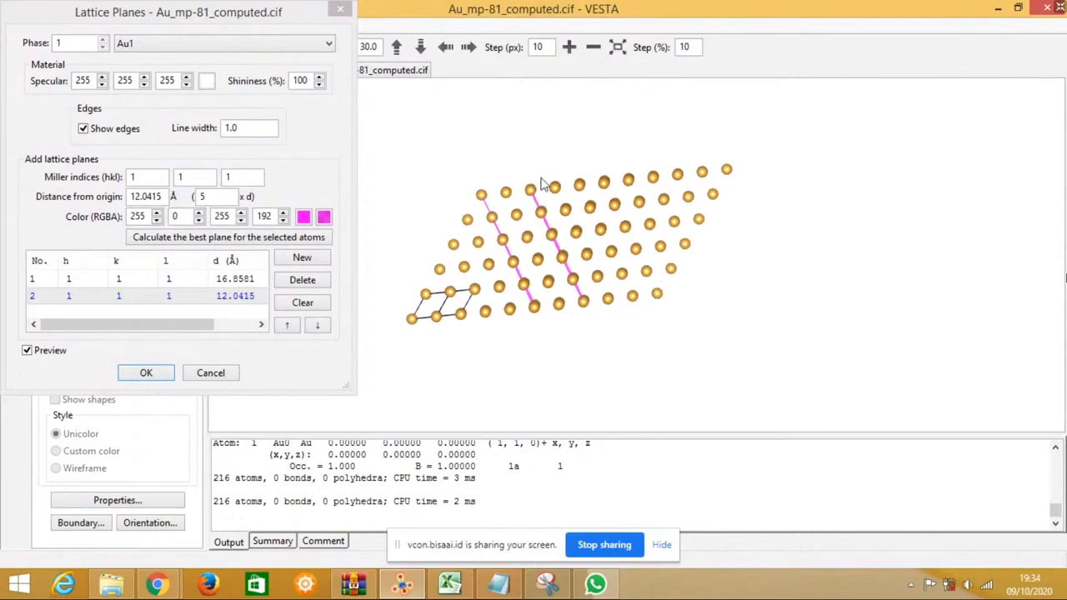
{"action": "left_click", "coordinate": [146, 373]}
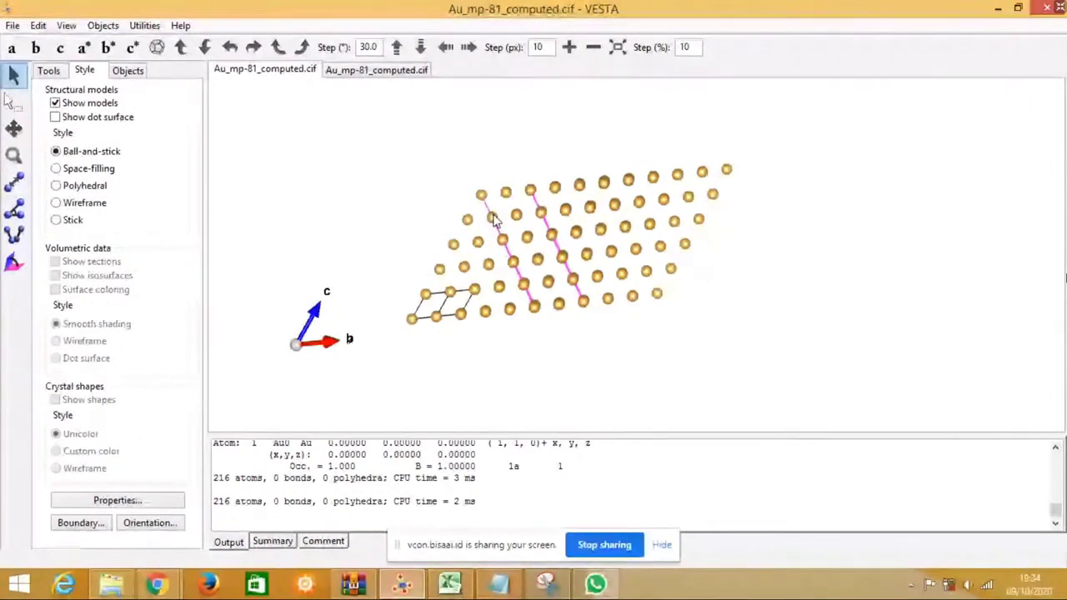
{"action": "mouse_move", "coordinate": [491, 215]}
{"action": "left_mouse_down"}
{"action": "mouse_move", "coordinate": [501, 226]}
{"action": "mouse_move", "coordinate": [495, 215]}
{"action": "left_mouse_up"}
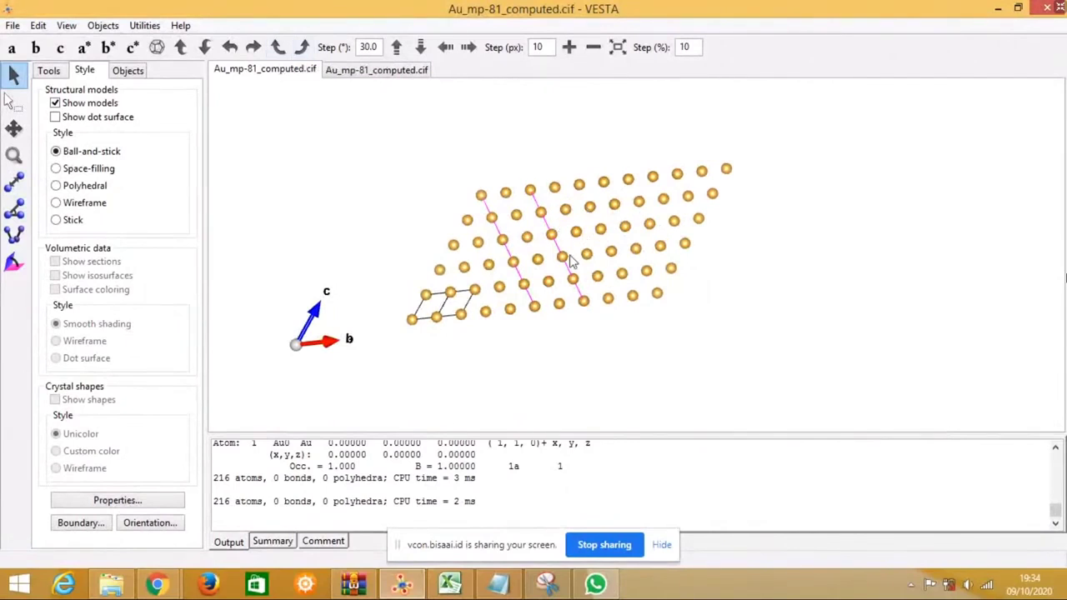
Step: Rotate the bulk about the z axis in 30° steps until the two 1 1 1 planes lie nearly horizontal
{"action": "left_click", "coordinate": [277, 48]}
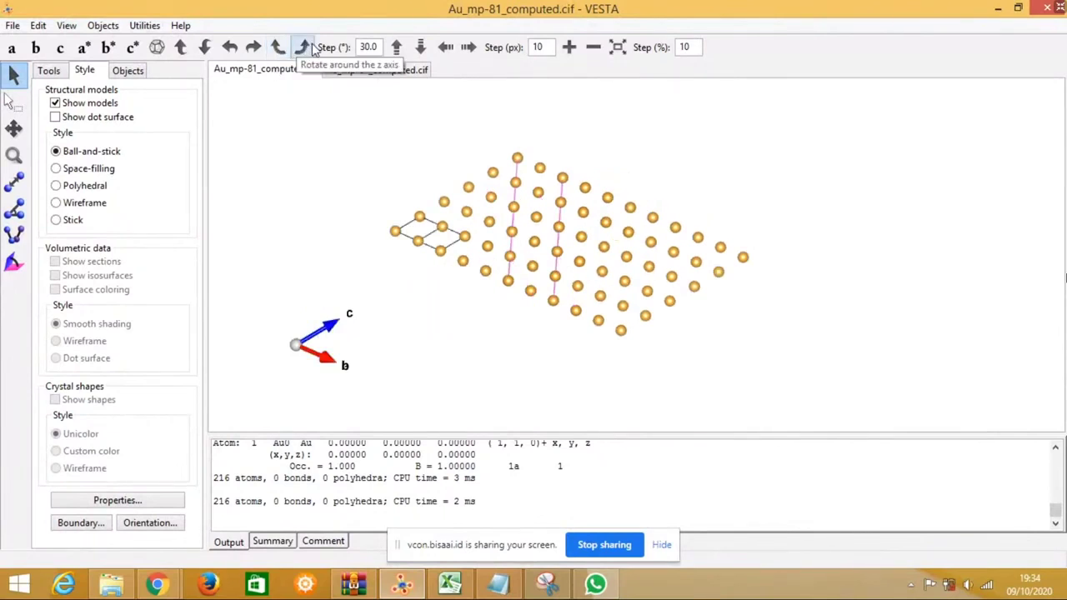
{"action": "left_click", "coordinate": [280, 49]}
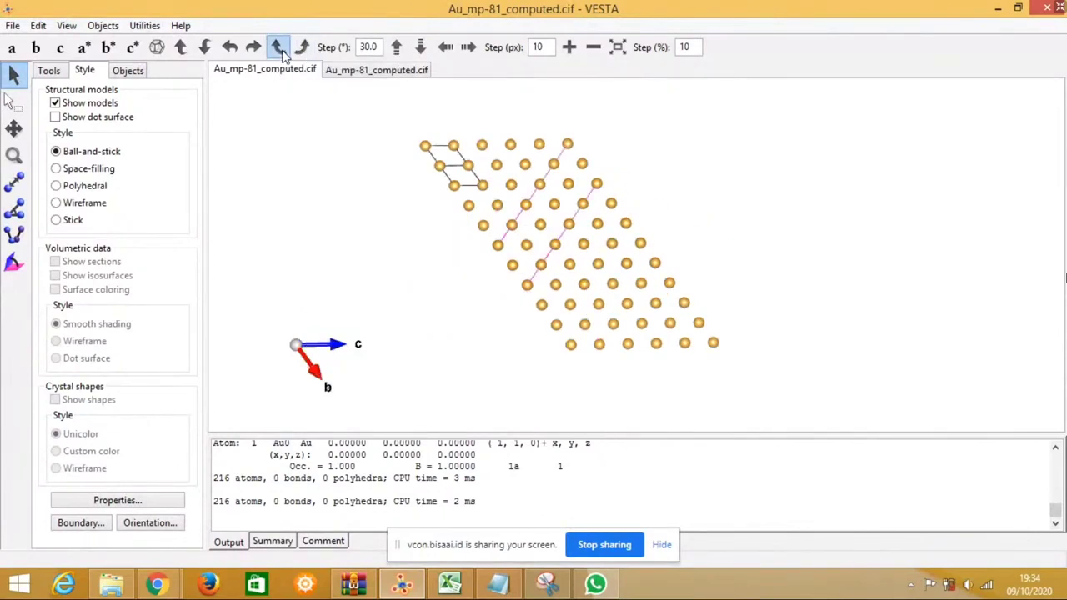
{"action": "left_click", "coordinate": [279, 49]}
{"action": "left_click", "coordinate": [279, 48]}
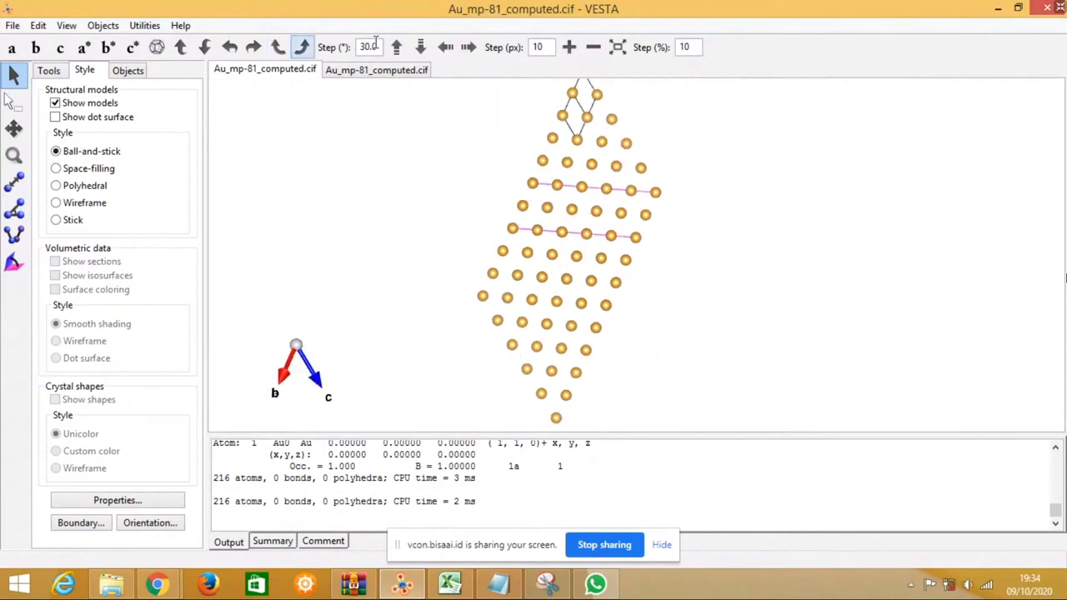
Step: Try to level the two 1 1 1 planes about the z axis with a rotation step of 10°
{"action": "double_click", "coordinate": [367, 48]}
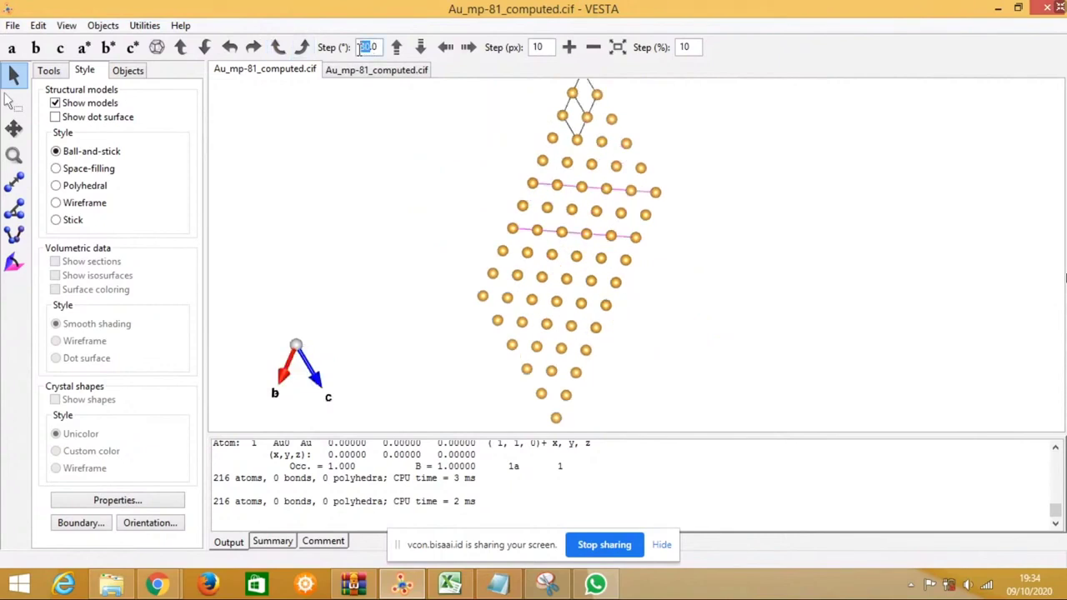
{"action": "left_click", "coordinate": [280, 49]}
{"action": "left_click", "coordinate": [302, 47]}
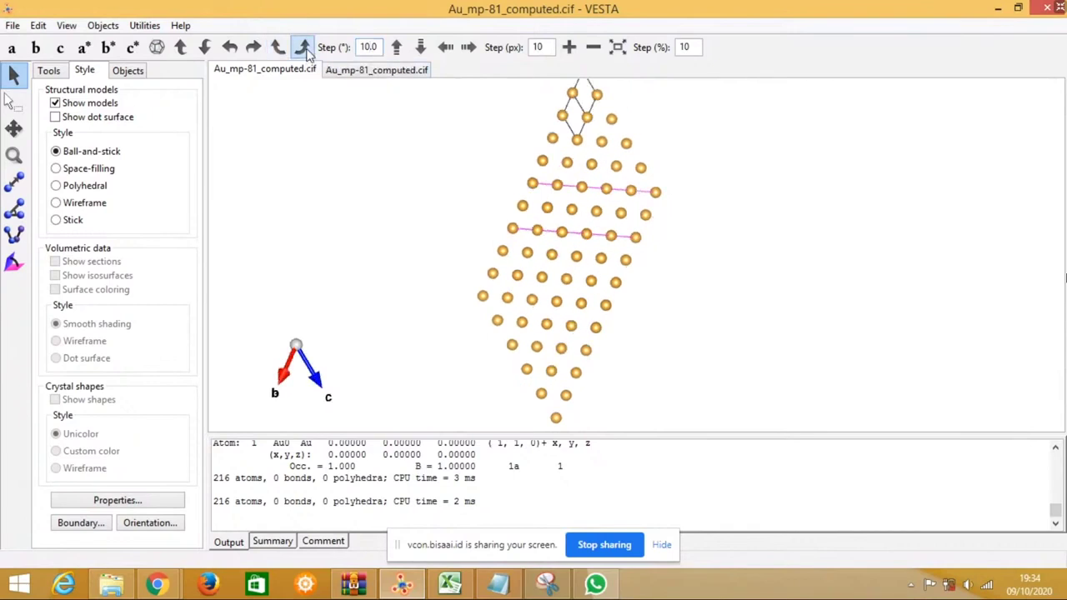
{"action": "left_click", "coordinate": [302, 48]}
{"action": "left_click_drag", "start_coordinate": [584, 141], "coordinate": [565, 180]}
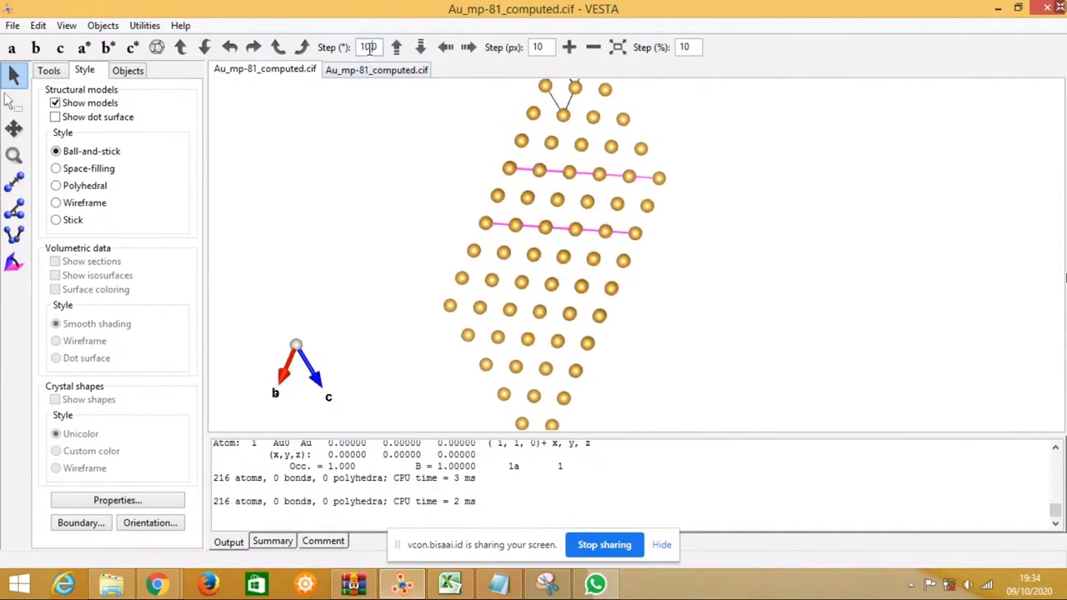
Step: Set the rotation step to 5° and turn the bulk about the z axis to level the two 1 1 1 planes
{"action": "type", "text": "5.0"}
{"action": "left_click", "coordinate": [278, 48]}
{"action": "left_click", "coordinate": [303, 48]}
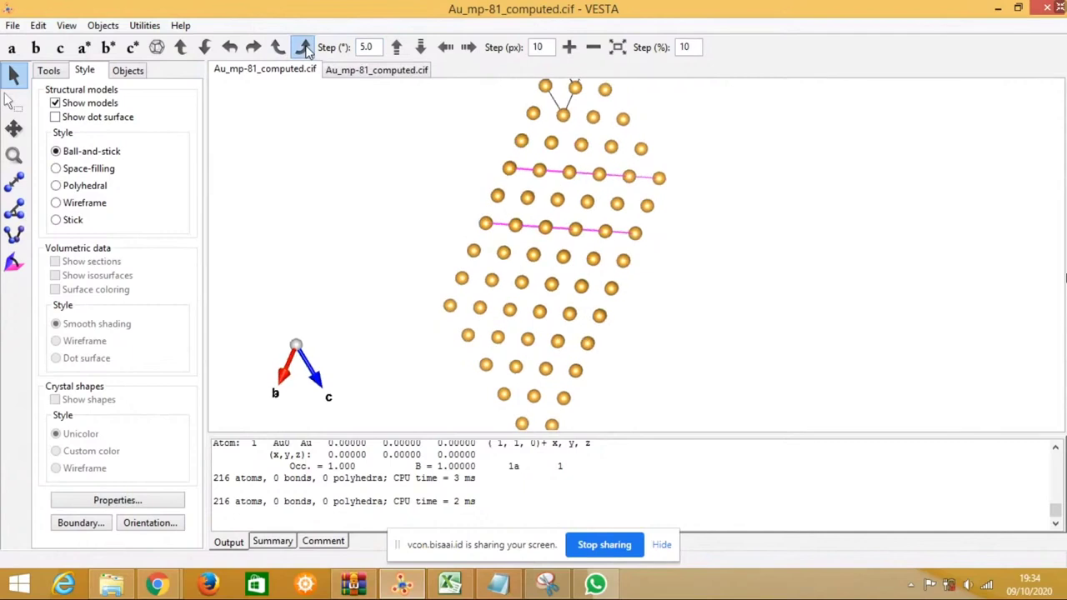
{"action": "left_click", "coordinate": [303, 48]}
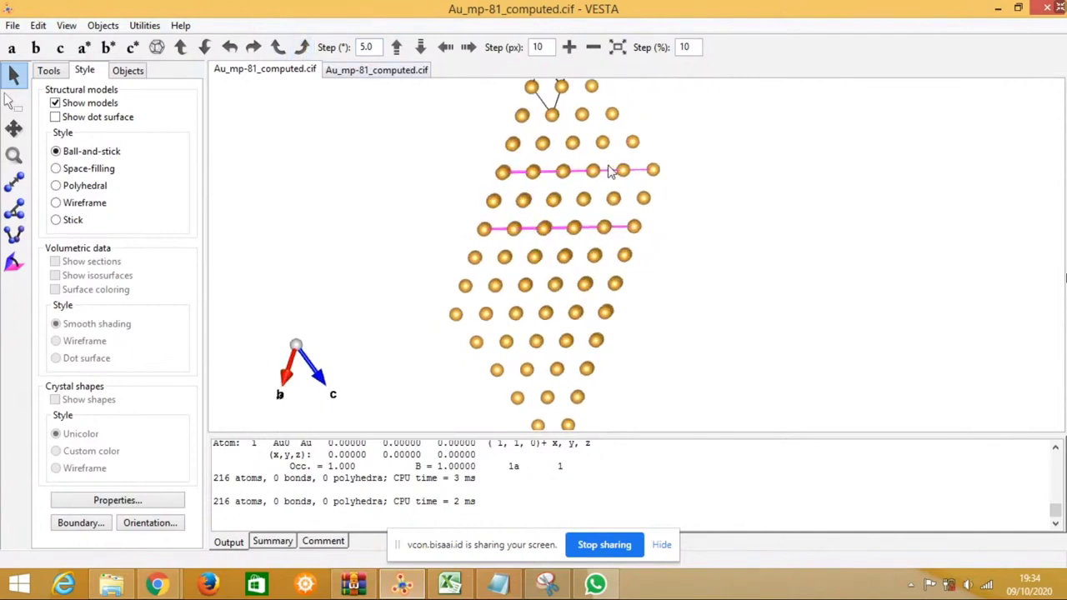
{"action": "scroll", "coordinate": [613, 171], "scroll_direction": "down", "scroll_amount": 3}
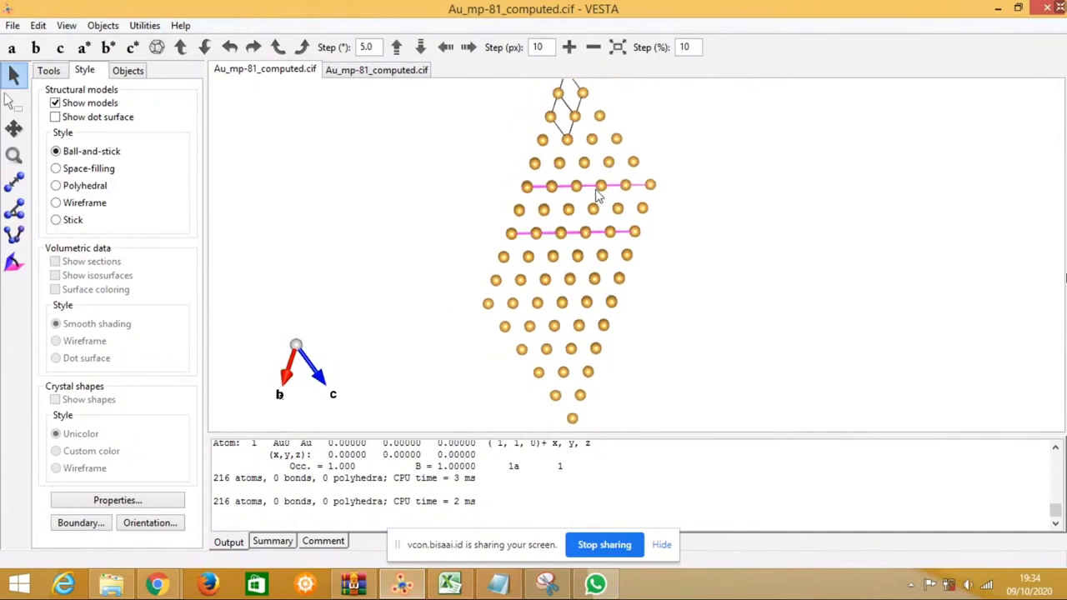
{"action": "scroll", "coordinate": [599, 194], "scroll_direction": "down", "scroll_amount": 1}
{"action": "scroll", "coordinate": [573, 157], "scroll_direction": "down", "scroll_amount": 1}
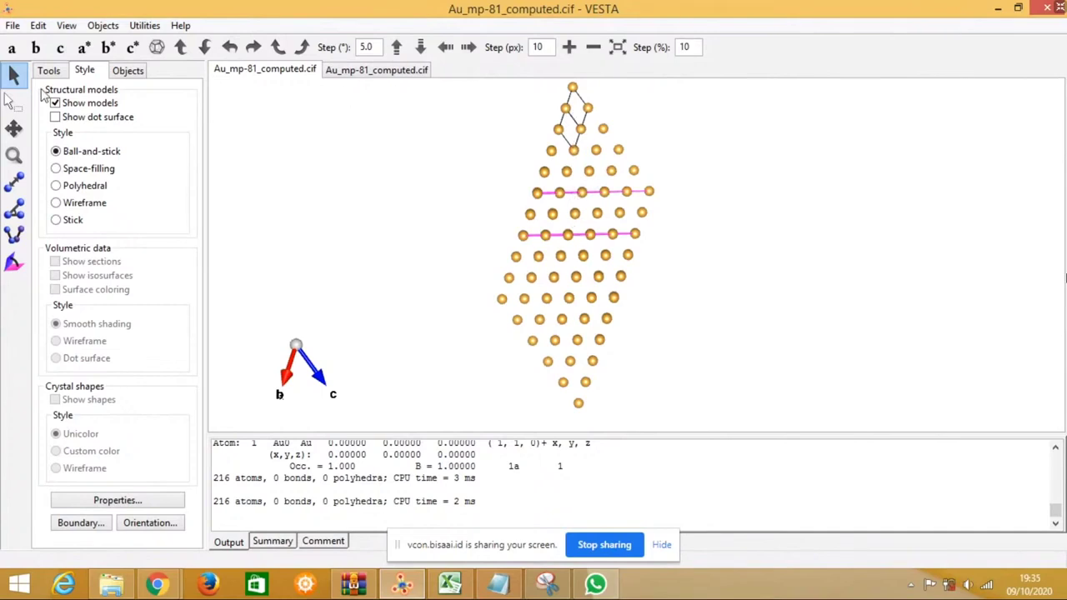
Step: Select five atoms along a straight column through the bulk, perpendicular to the two 1 1 1 planes
{"action": "left_click", "coordinate": [14, 106]}
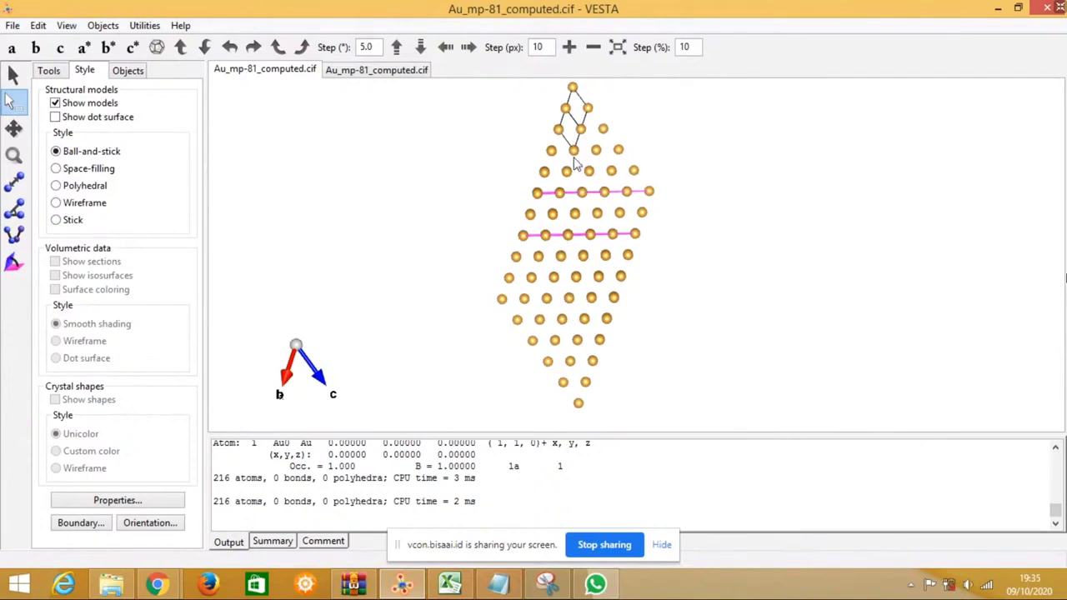
{"action": "left_click", "coordinate": [565, 109]}
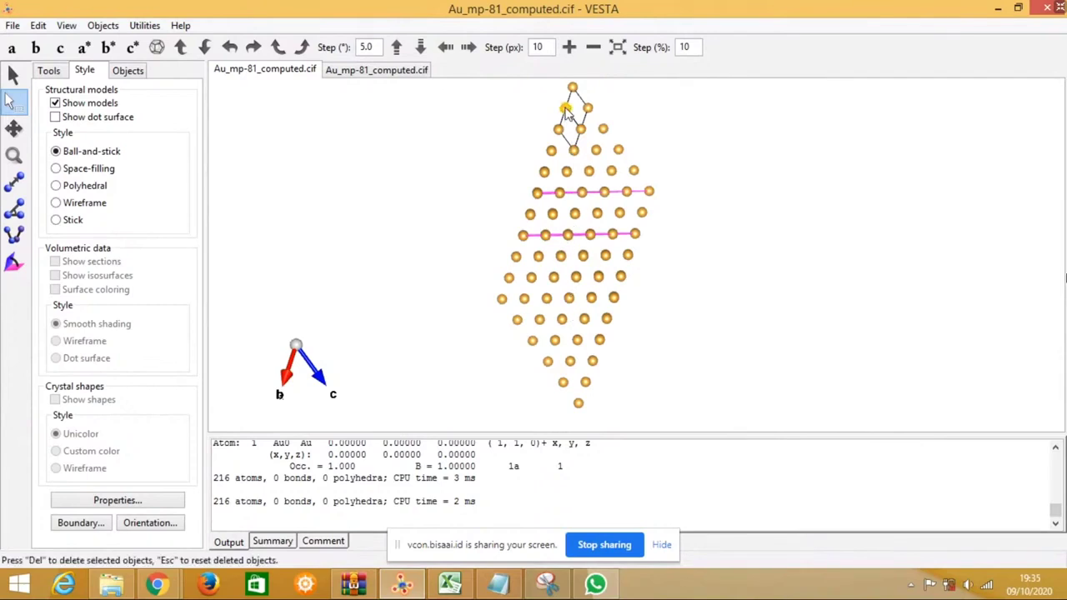
{"action": "left_click", "coordinate": [566, 171]}
{"action": "left_click", "coordinate": [570, 298]}
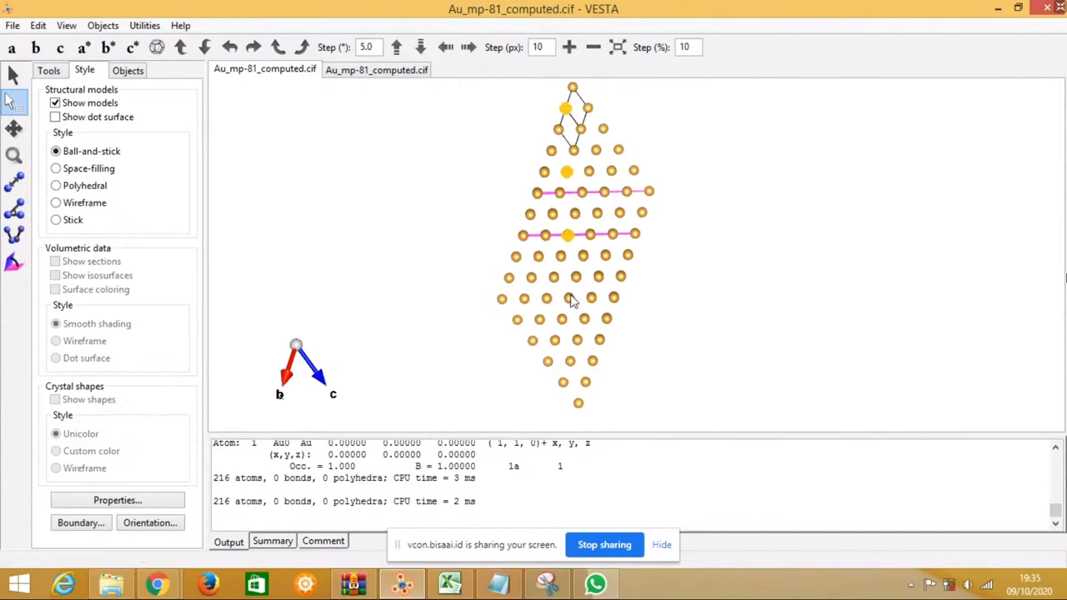
{"action": "left_click", "coordinate": [570, 362]}
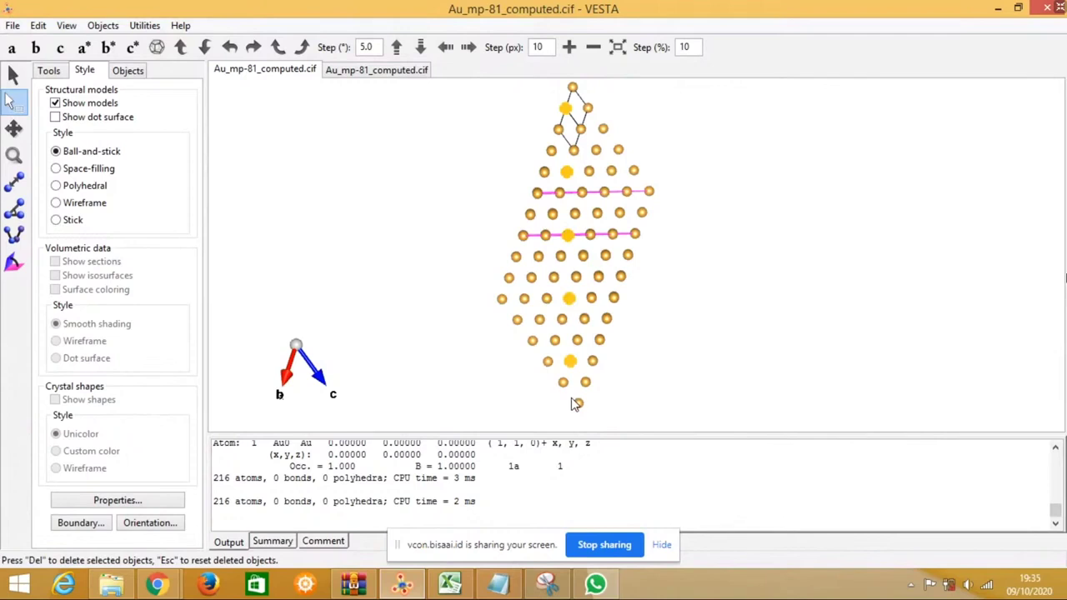
Step: Add a third lattice plane and calculate its Miller indices as the best plane for the selected atoms
{"action": "left_click", "coordinate": [39, 25]}
{"action": "left_click", "coordinate": [101, 135]}
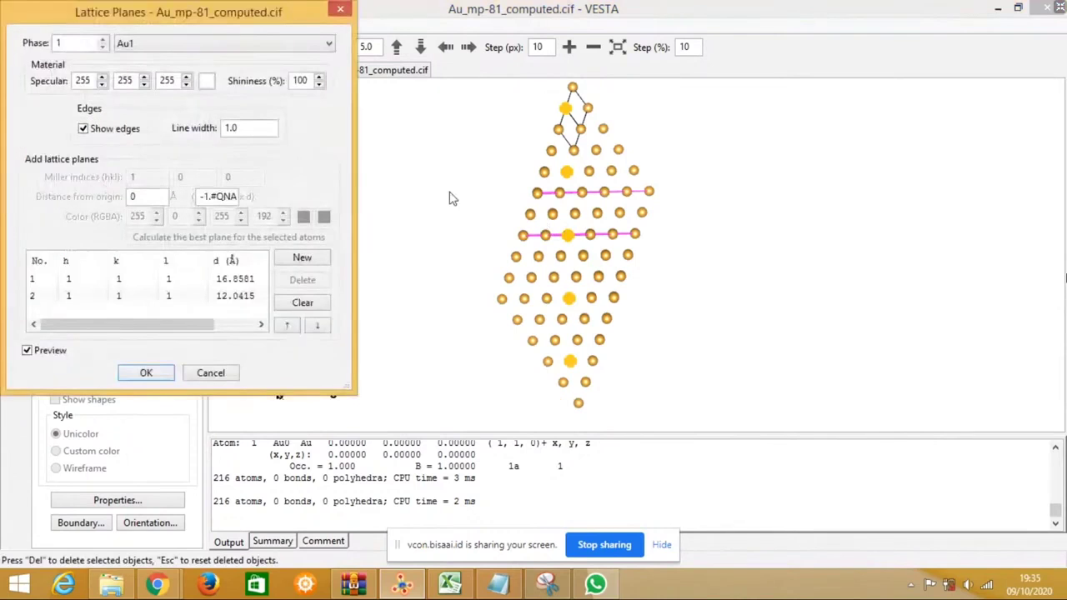
{"action": "left_click", "coordinate": [301, 257]}
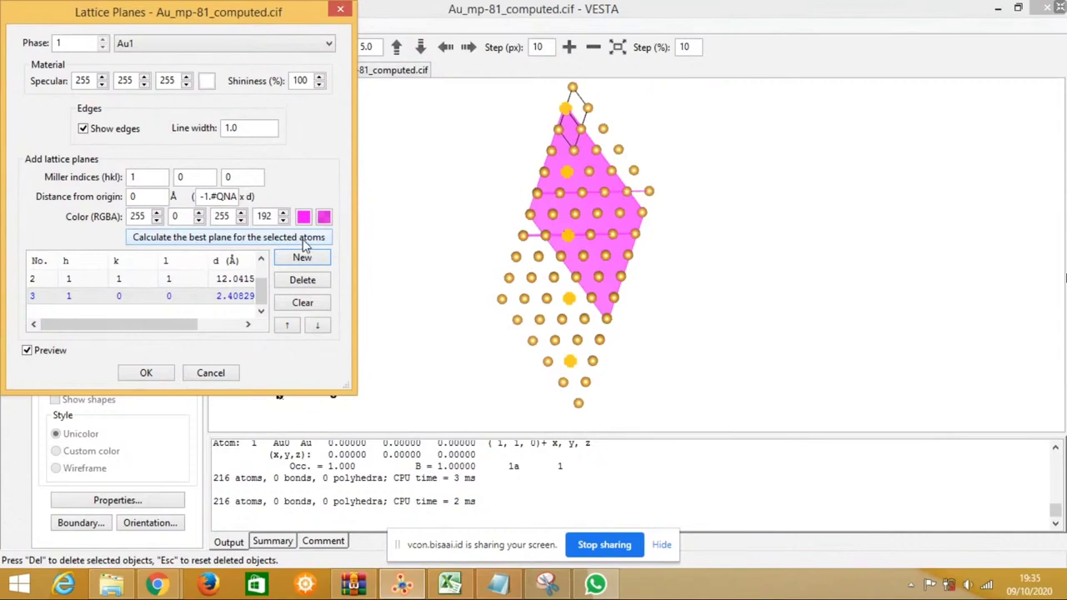
{"action": "left_click", "coordinate": [223, 237]}
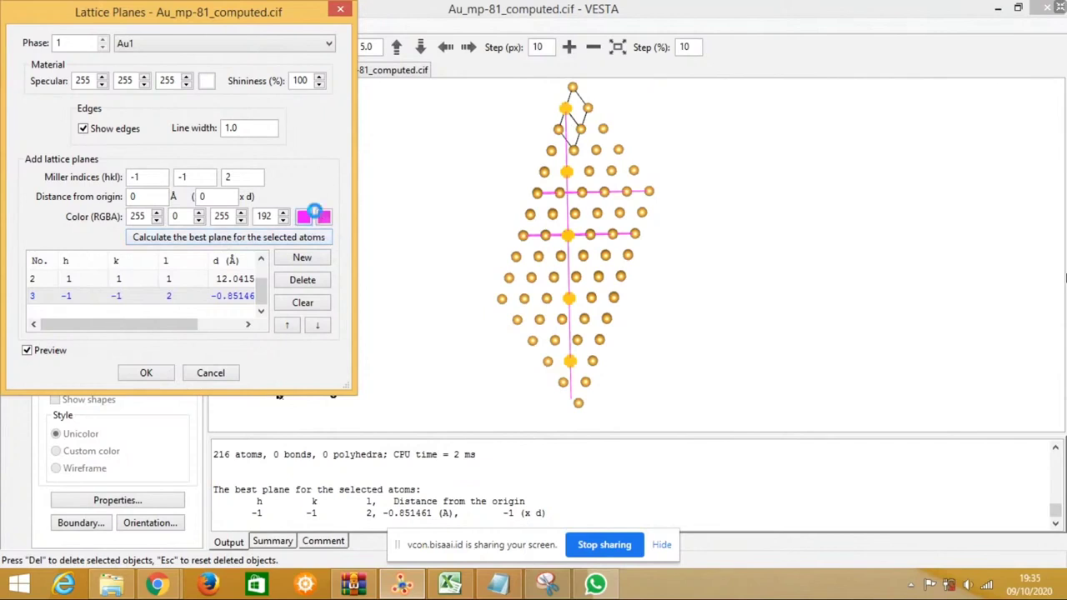
Step: Color the new -1 -1 2 lattice plane dark green (RGB 0, 128, 0)
{"action": "left_click", "coordinate": [307, 216]}
{"action": "left_click", "coordinate": [46, 105]}
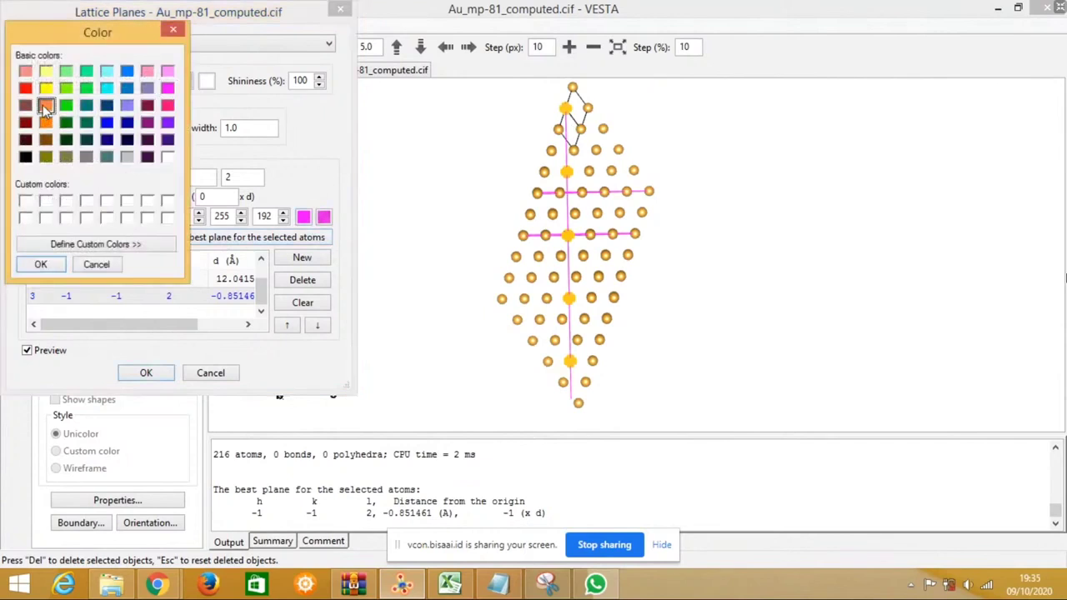
{"action": "left_click", "coordinate": [137, 243]}
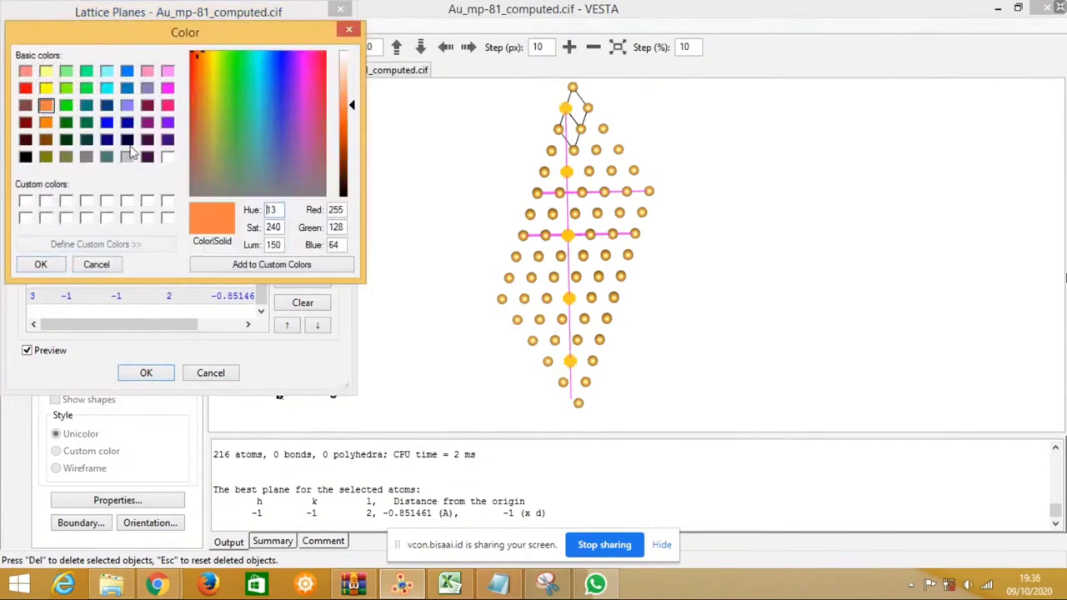
{"action": "left_click", "coordinate": [65, 123]}
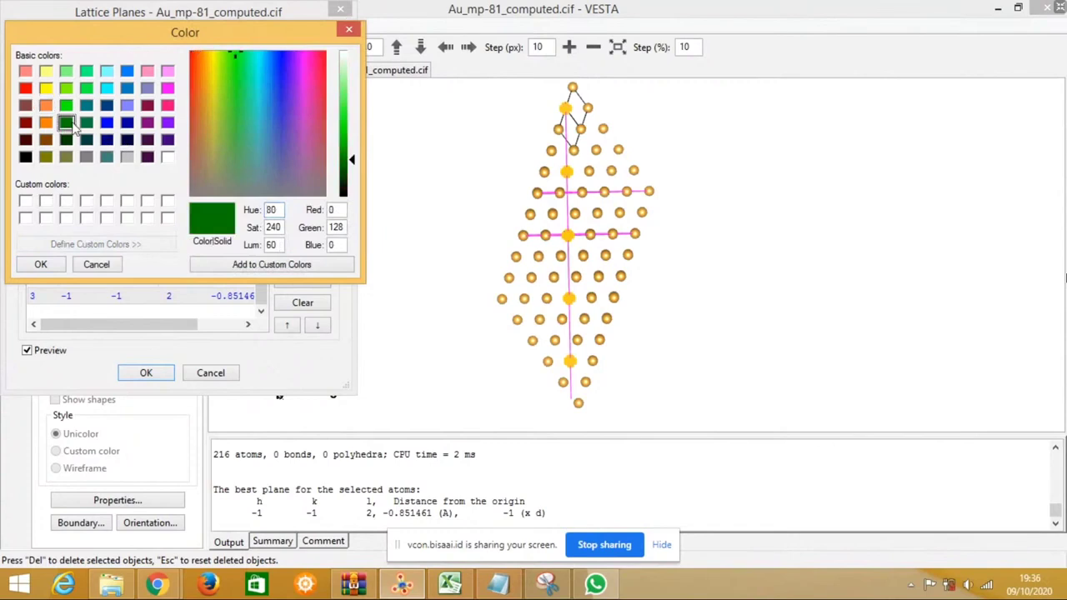
{"action": "left_click", "coordinate": [42, 264]}
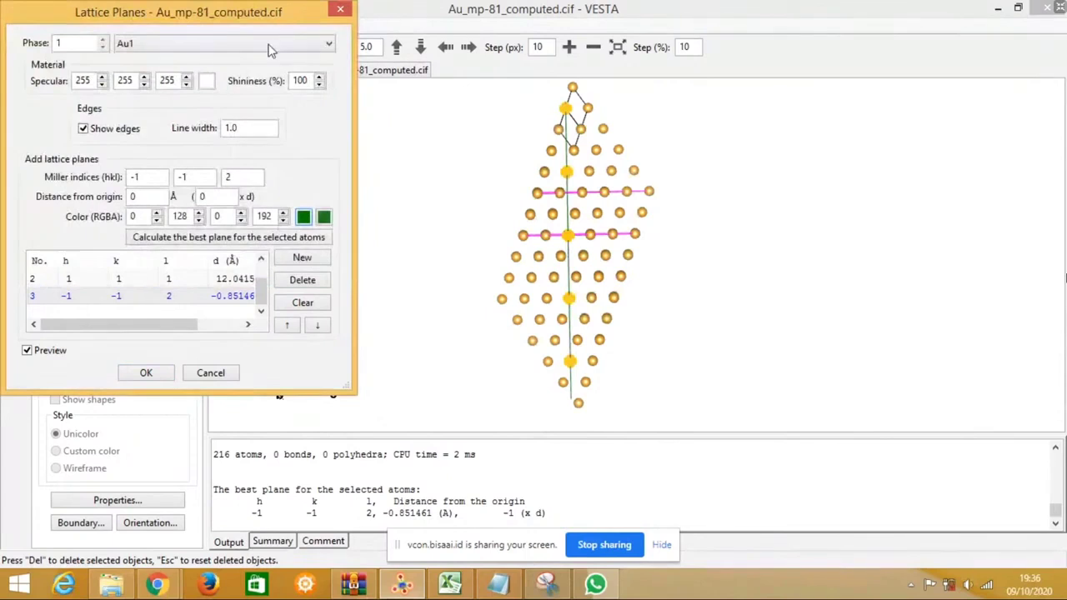
Step: Clear the atom selection and set the green -1 -1 2 plane's distance from the origin to 3 × d
{"action": "left_click_drag", "start_coordinate": [242, 19], "coordinate": [309, 175]}
{"action": "left_click", "coordinate": [325, 119]}
{"action": "left_click", "coordinate": [22, 75]}
{"action": "left_click", "coordinate": [14, 100]}
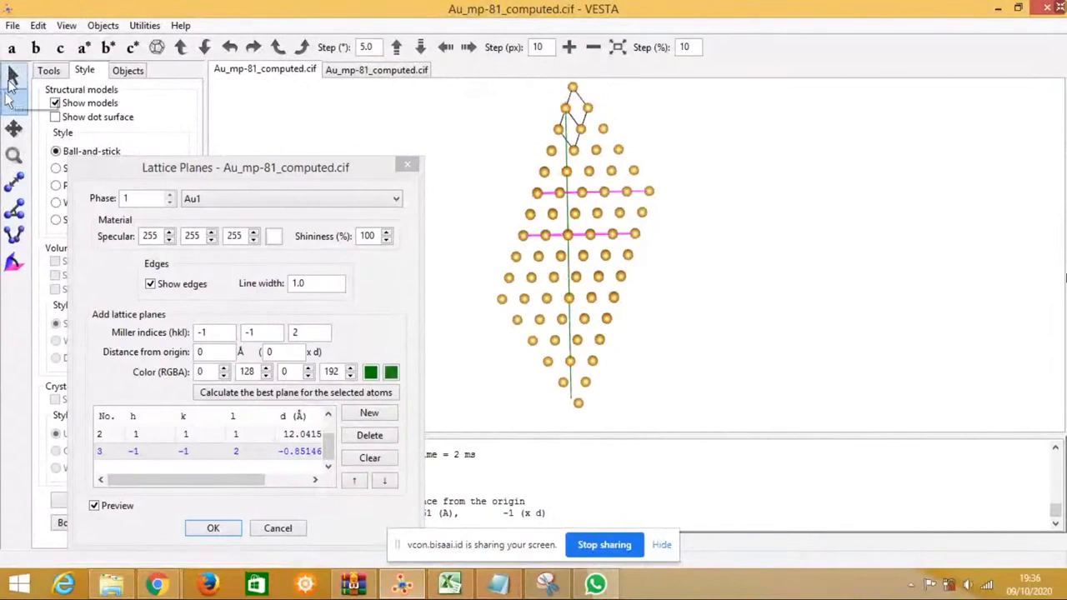
{"action": "left_click_drag", "start_coordinate": [245, 169], "coordinate": [235, 100]}
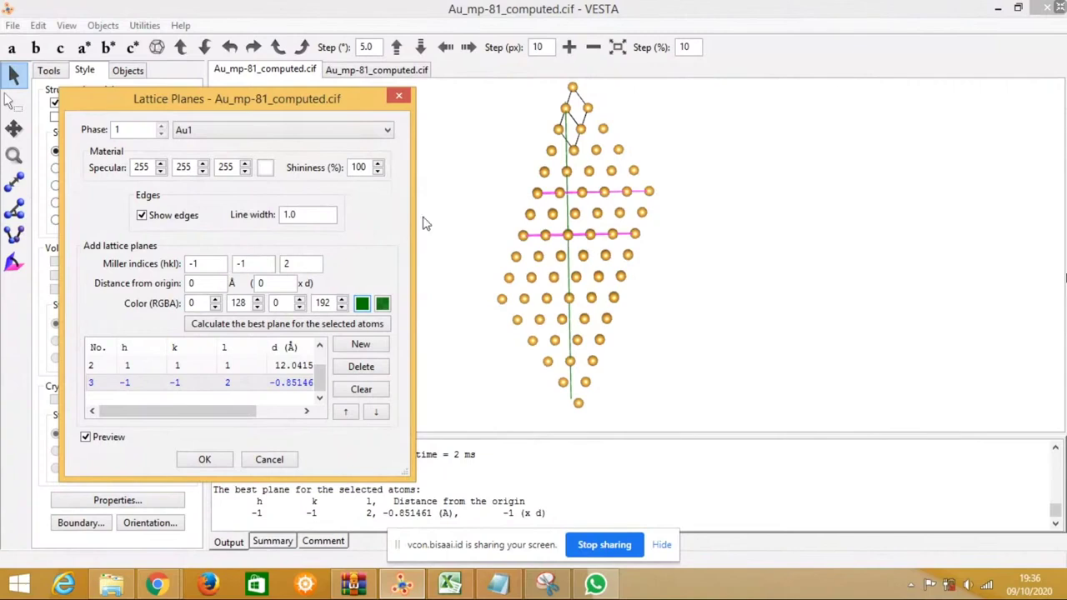
{"action": "double_click", "coordinate": [275, 284]}
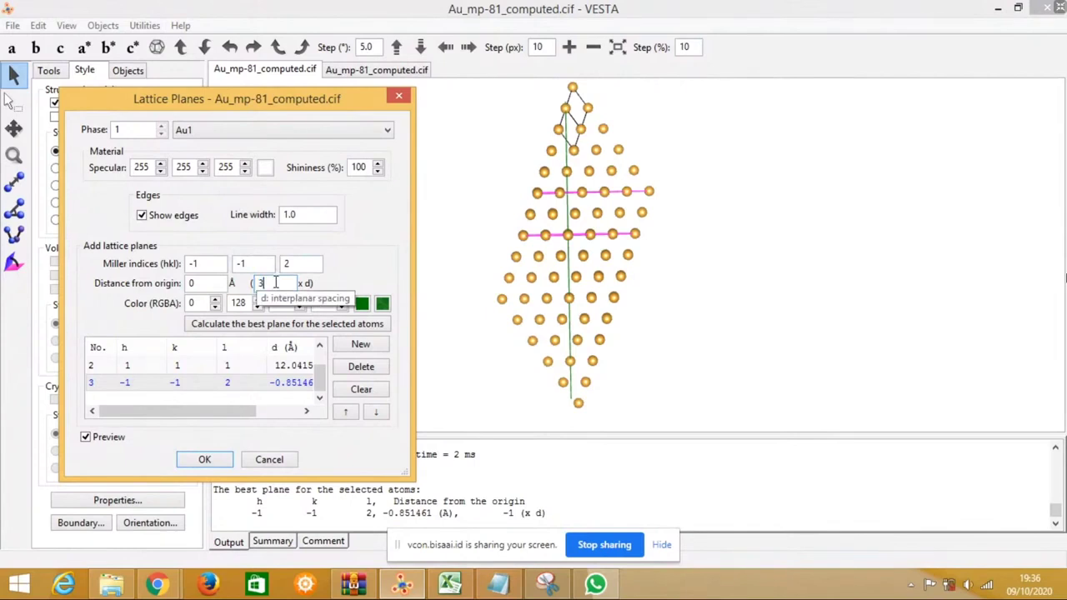
{"action": "left_click", "coordinate": [466, 257]}
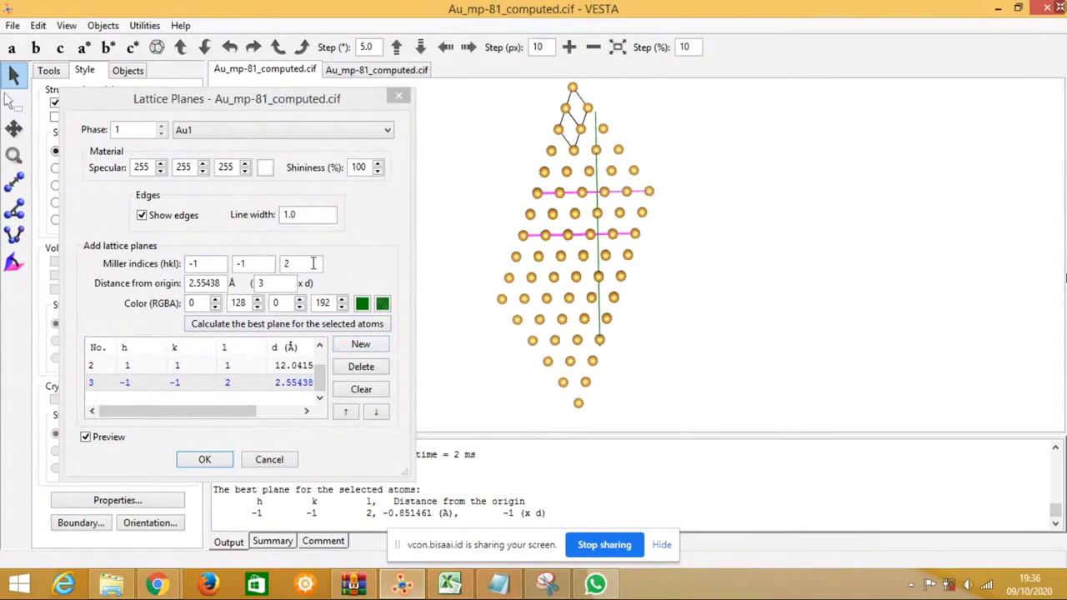
Step: Add a second green -1 -1 2 lattice plane at 1 × d from the origin
{"action": "left_click", "coordinate": [357, 348]}
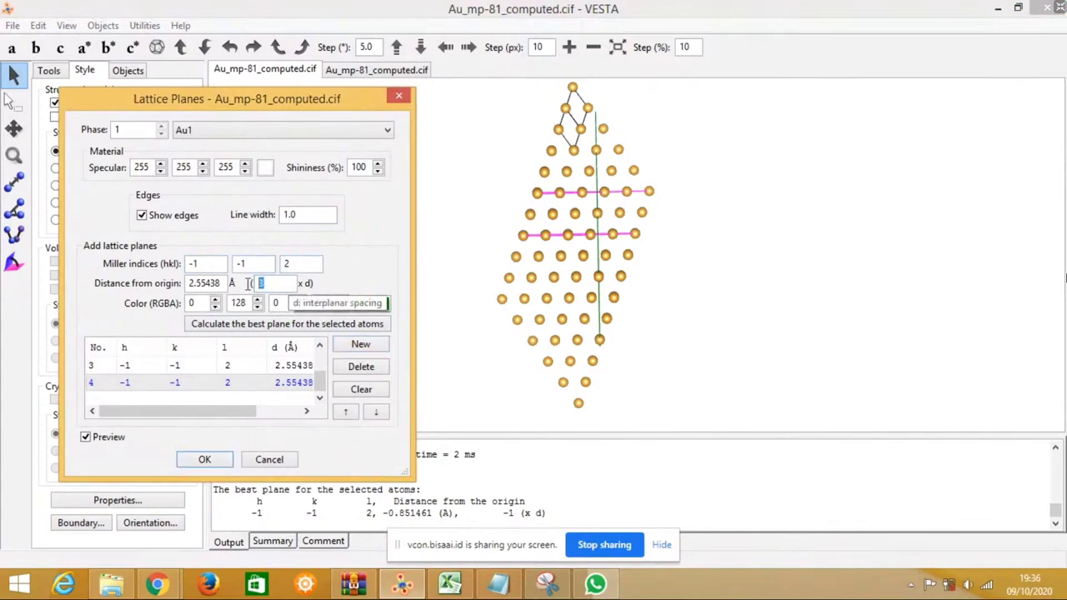
{"action": "double_click", "coordinate": [260, 283]}
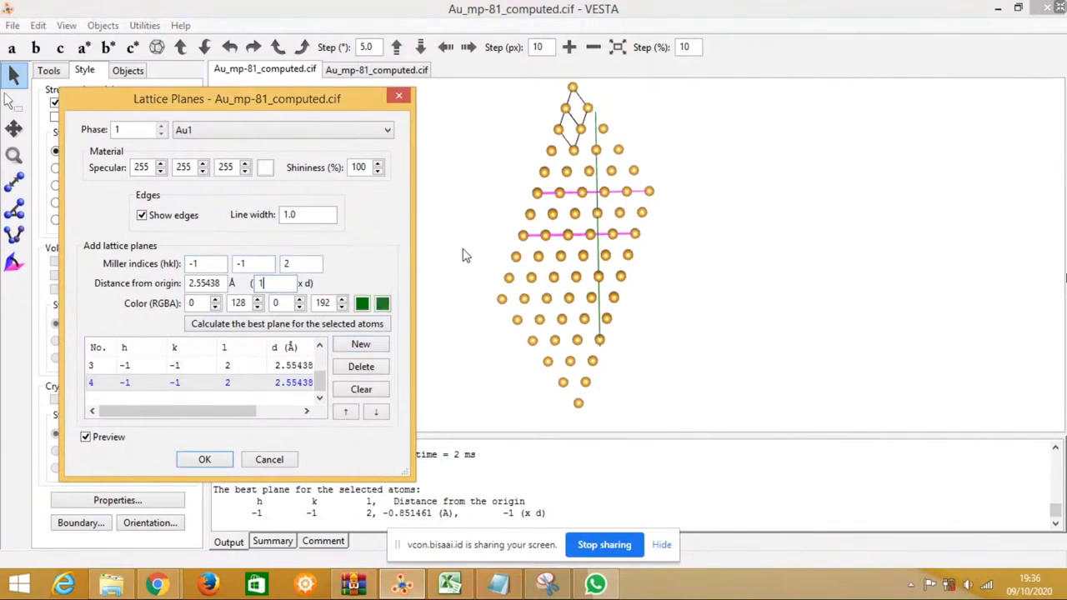
{"action": "type", "text": "1"}
{"action": "left_click", "coordinate": [469, 218]}
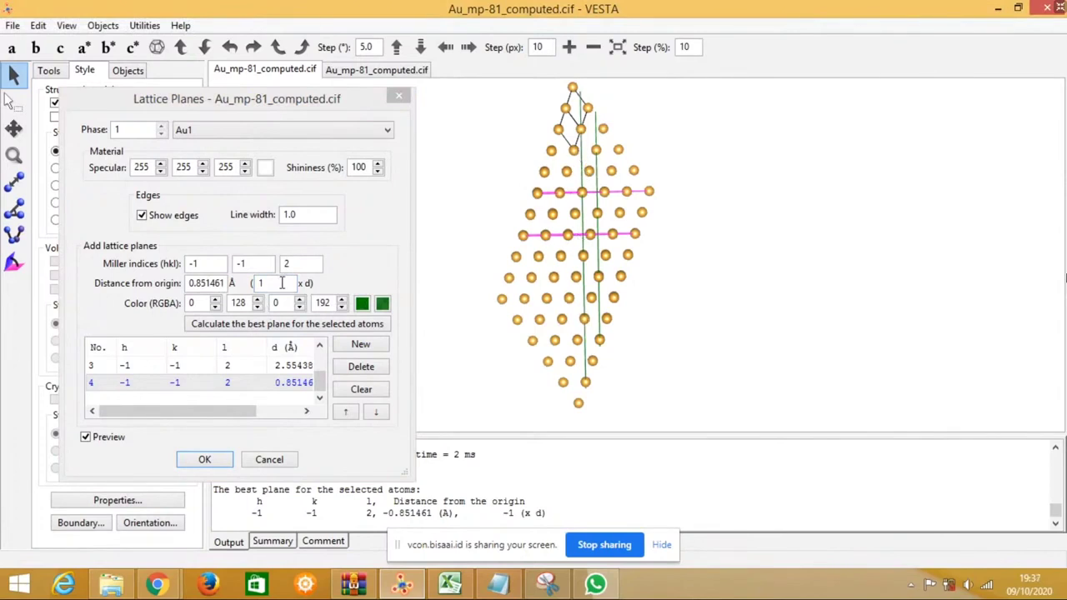
Step: Set the second -1 -1 2 plane's distance from the origin to -2 × d and accept the lattice planes
{"action": "left_click_drag", "start_coordinate": [282, 283], "coordinate": [254, 283]}
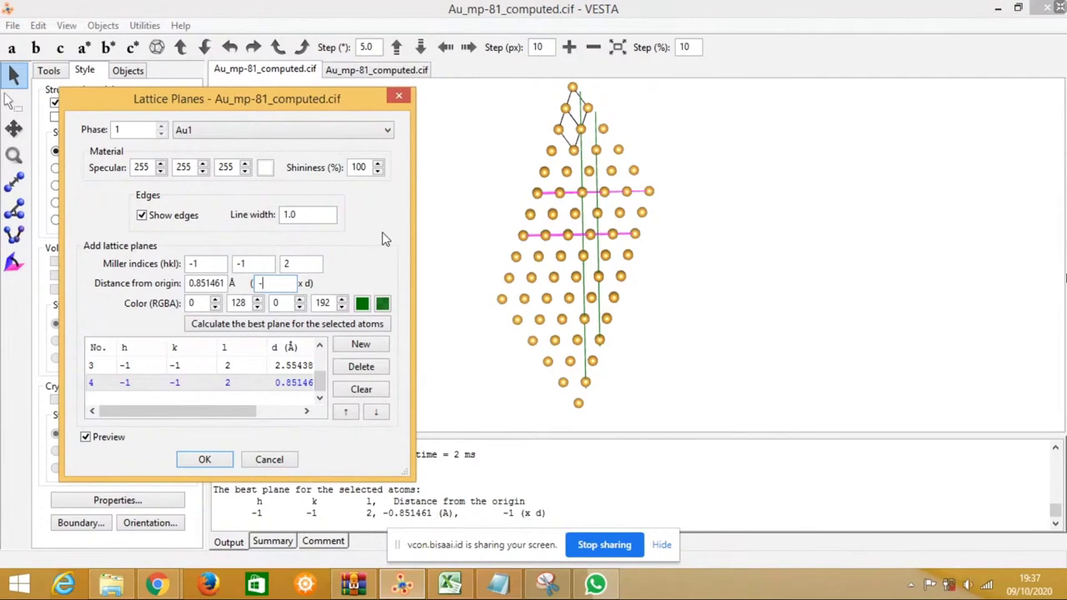
{"action": "left_click", "coordinate": [464, 168]}
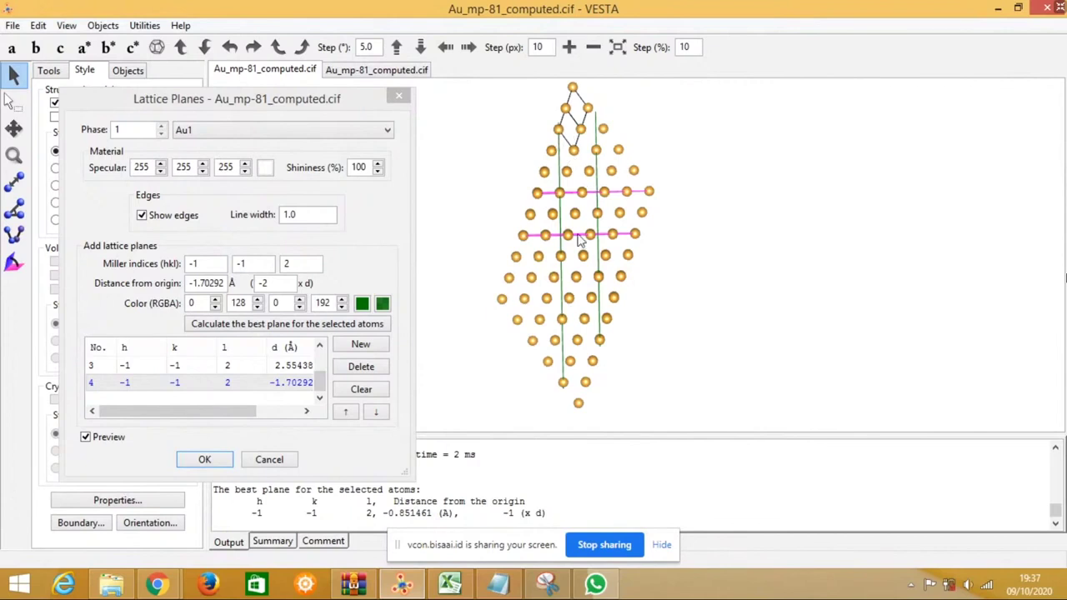
{"action": "left_click", "coordinate": [204, 459]}
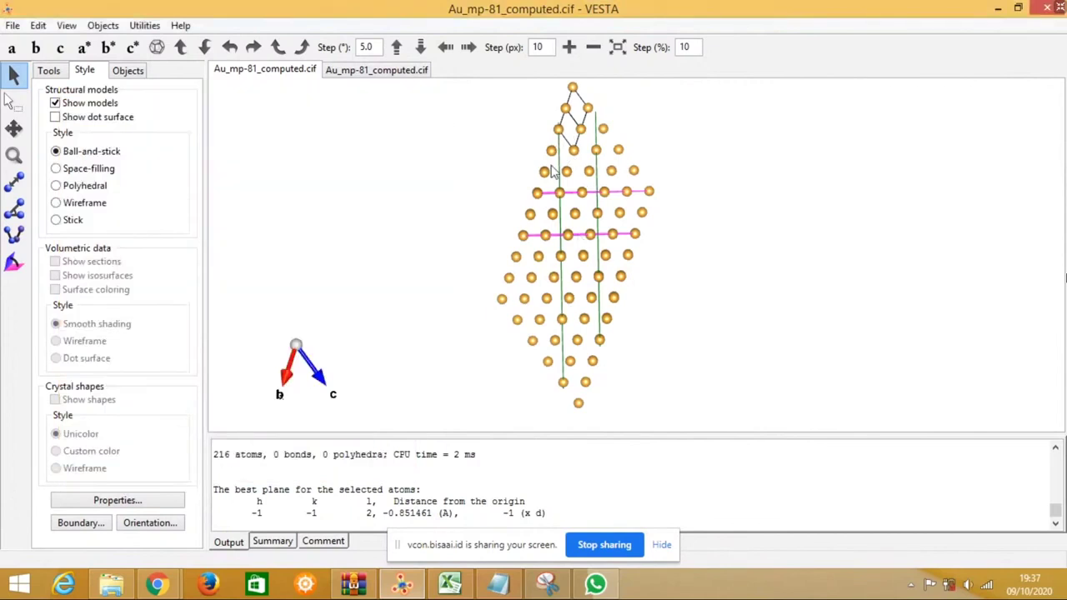
Step: Select the atoms inside the rectangle bounded by the two 1 1 1 planes and the two -1 -1 2 planes
{"action": "mouse_move", "coordinate": [480, 182]}
{"action": "left_mouse_down"}
{"action": "mouse_move", "coordinate": [487, 193]}
{"action": "mouse_move", "coordinate": [471, 178]}
{"action": "mouse_move", "coordinate": [469, 191]}
{"action": "left_mouse_up"}
{"action": "scroll", "coordinate": [525, 182], "scroll_direction": "up", "scroll_amount": 3}
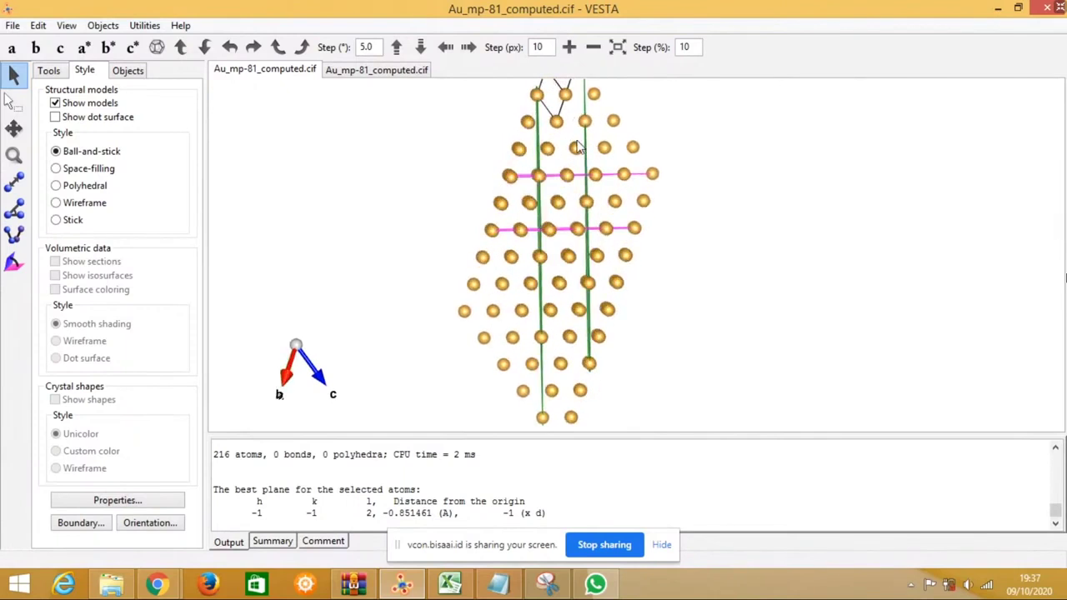
{"action": "scroll", "coordinate": [421, 170], "scroll_direction": "down", "scroll_amount": 1}
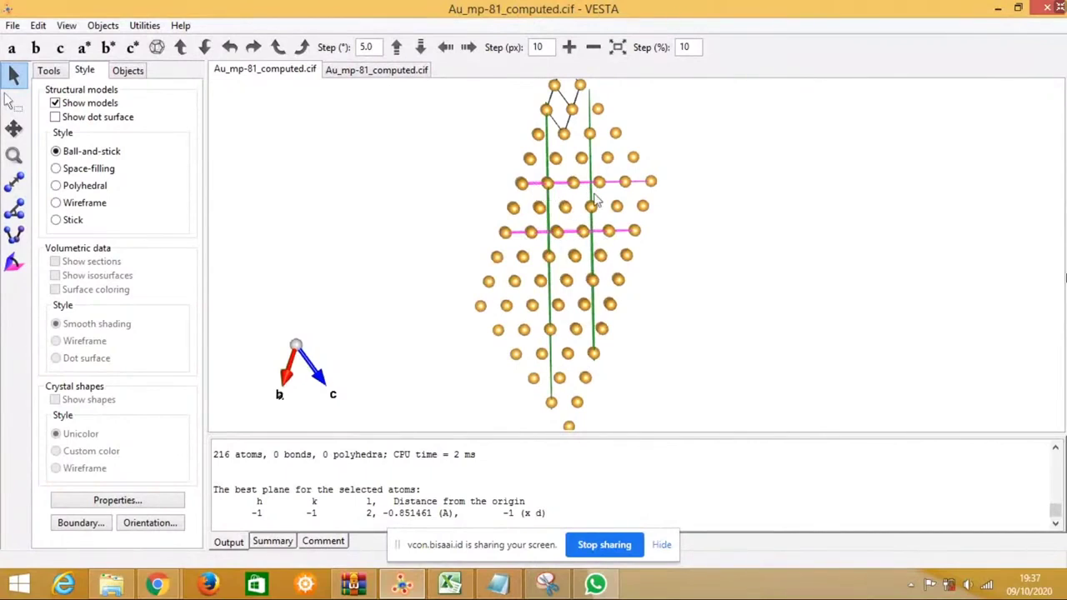
{"action": "left_click", "coordinate": [13, 100]}
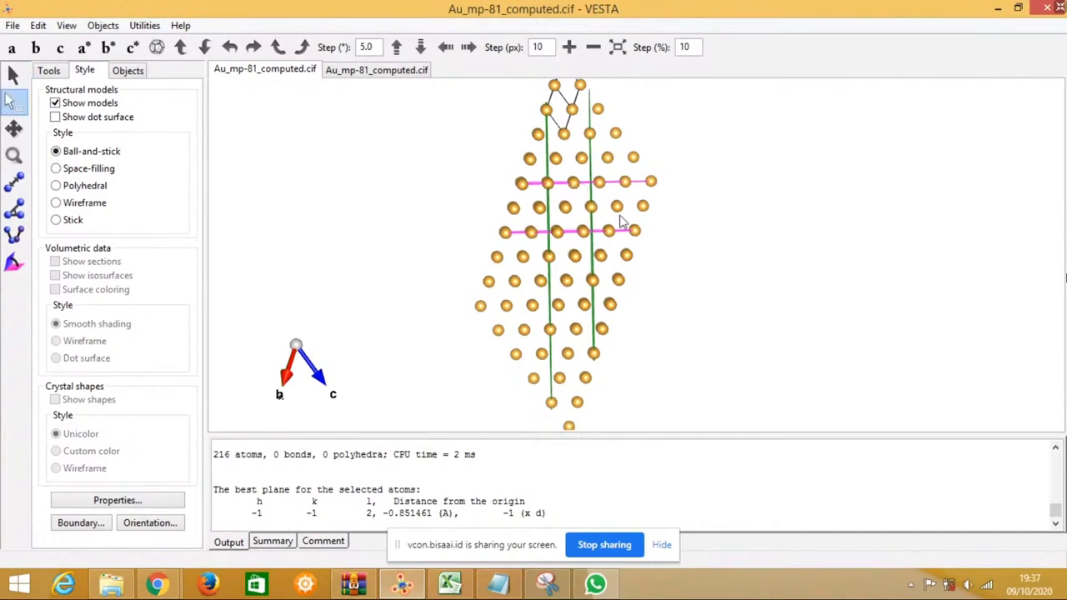
{"action": "left_click_drag", "start_coordinate": [547, 177], "coordinate": [598, 239]}
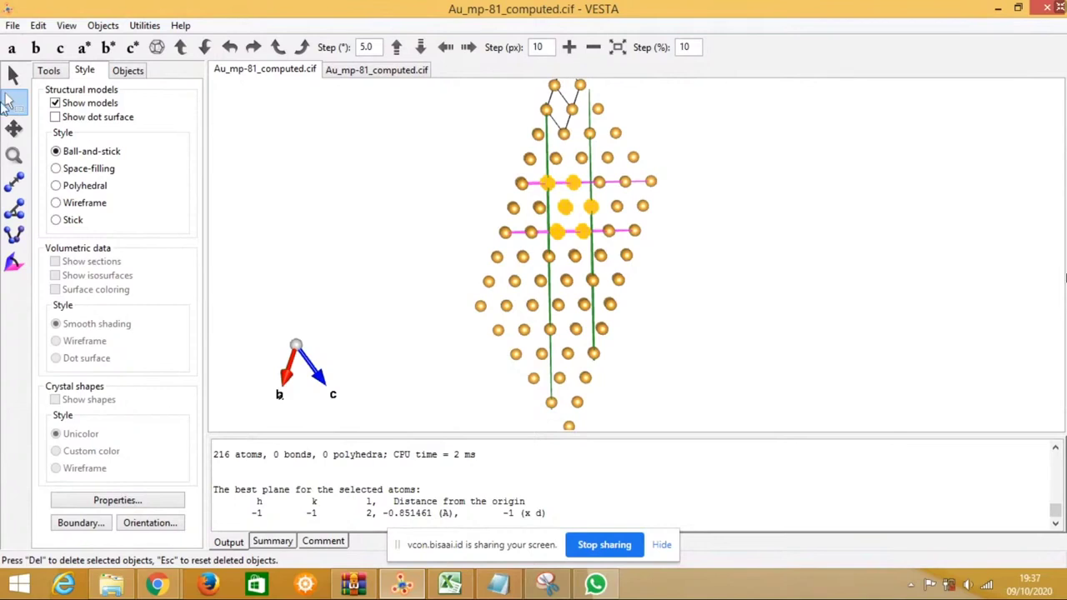
Step: Delete all atoms above the upper 1 1 1 lattice plane, including the single atom at the unit cell outline
{"action": "left_click_drag", "start_coordinate": [531, 134], "coordinate": [527, 143]}
{"action": "left_click_drag", "start_coordinate": [475, 93], "coordinate": [665, 173]}
{"action": "key", "text": "Delete"}
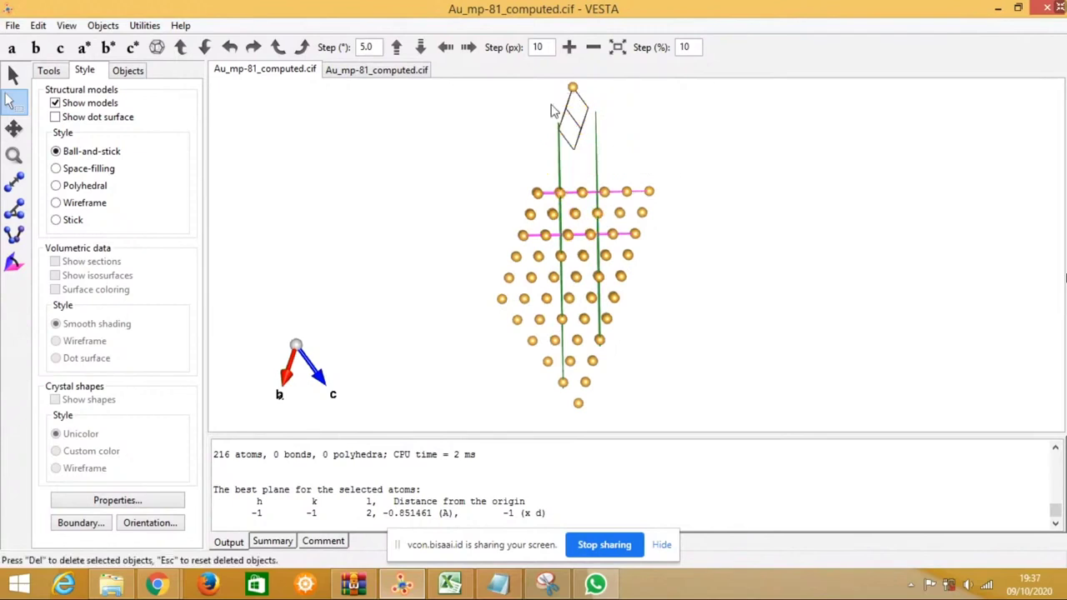
{"action": "left_click_drag", "start_coordinate": [543, 81], "coordinate": [612, 117]}
{"action": "key", "text": "Delete"}
Step: Delete the atoms lying outside the two green -1 -1 2 planes, on both sides of the slab
{"action": "left_click_drag", "start_coordinate": [440, 188], "coordinate": [559, 333]}
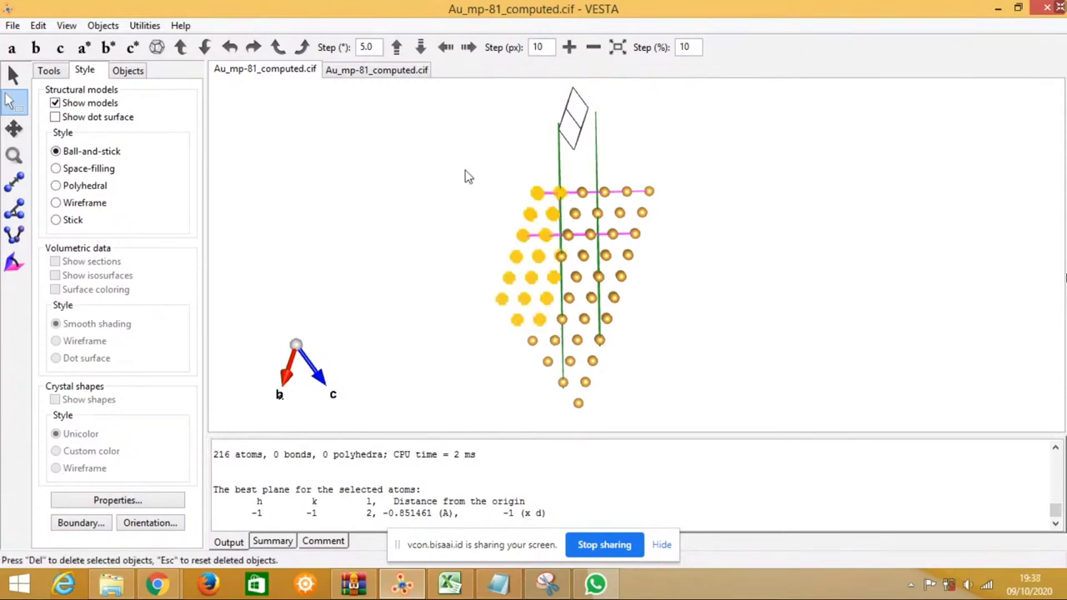
{"action": "left_click_drag", "start_coordinate": [475, 203], "coordinate": [553, 362]}
{"action": "key", "text": "Delete"}
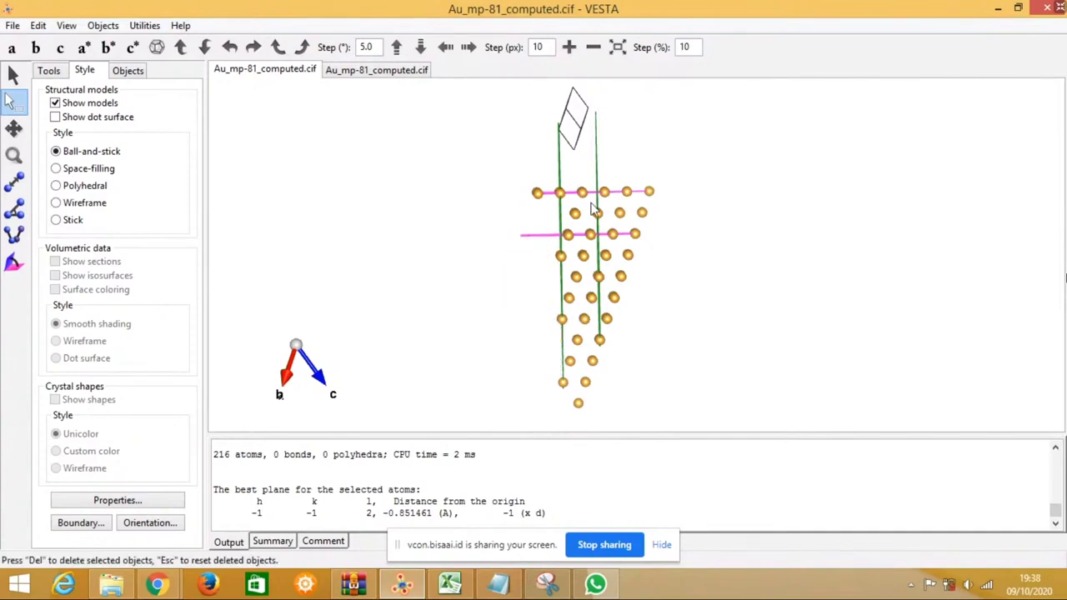
{"action": "left_click_drag", "start_coordinate": [608, 168], "coordinate": [658, 263]}
{"action": "key", "text": "Delete"}
{"action": "key", "text": "Delete"}
{"action": "left_click_drag", "start_coordinate": [607, 229], "coordinate": [644, 300]}
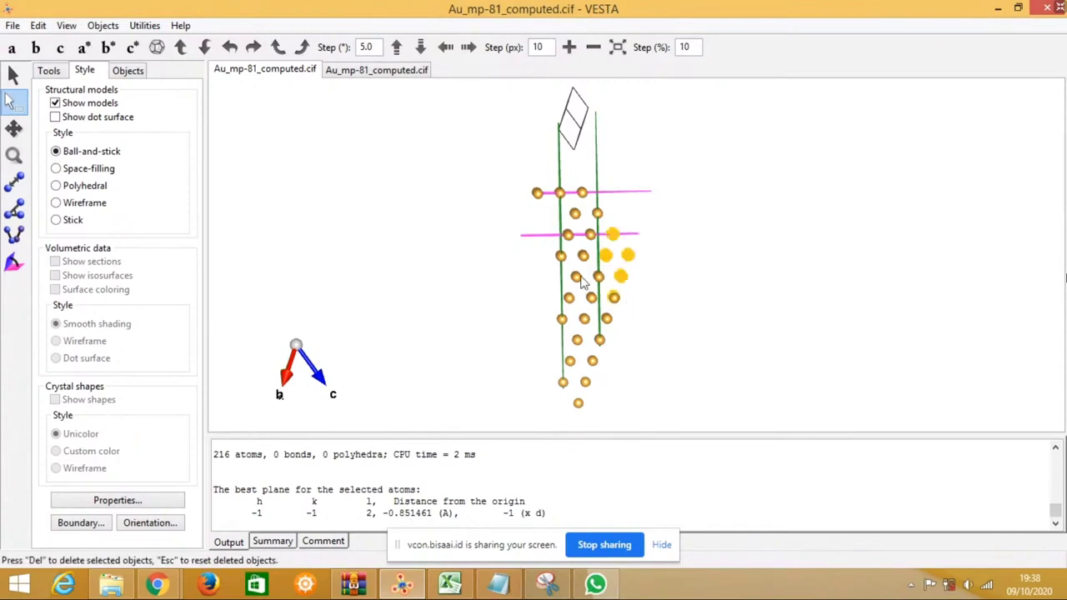
{"action": "key", "text": "Delete"}
Step: Delete the atoms below the lower 1 1 1 plane and the leftover atom on the upper plane outside the green boundary
{"action": "left_click_drag", "start_coordinate": [543, 251], "coordinate": [625, 424]}
{"action": "key", "text": "Delete"}
{"action": "left_click_drag", "start_coordinate": [530, 175], "coordinate": [550, 214]}
{"action": "key", "text": "Delete"}
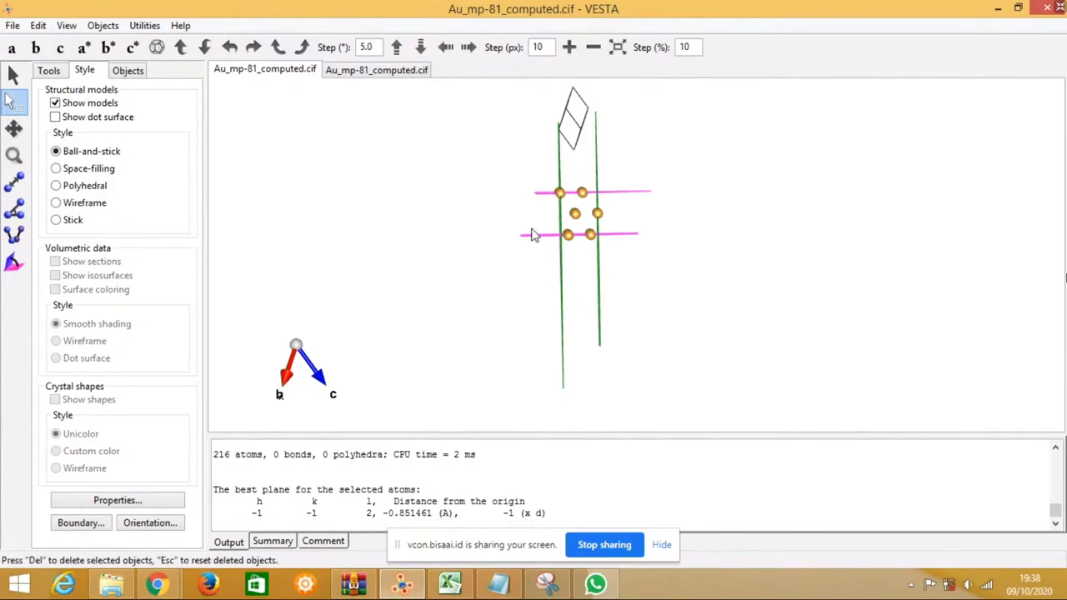
Step: Examine the atoms left between the four lattice planes up close in rotation mode
{"action": "scroll", "coordinate": [530, 231], "scroll_direction": "up", "scroll_amount": 6}
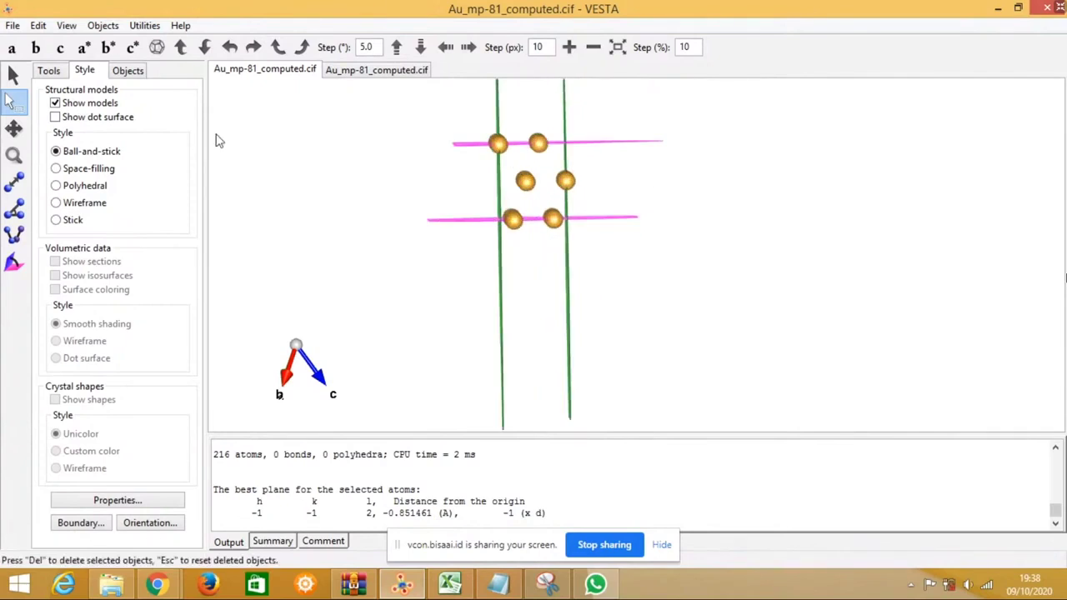
{"action": "left_click", "coordinate": [15, 74]}
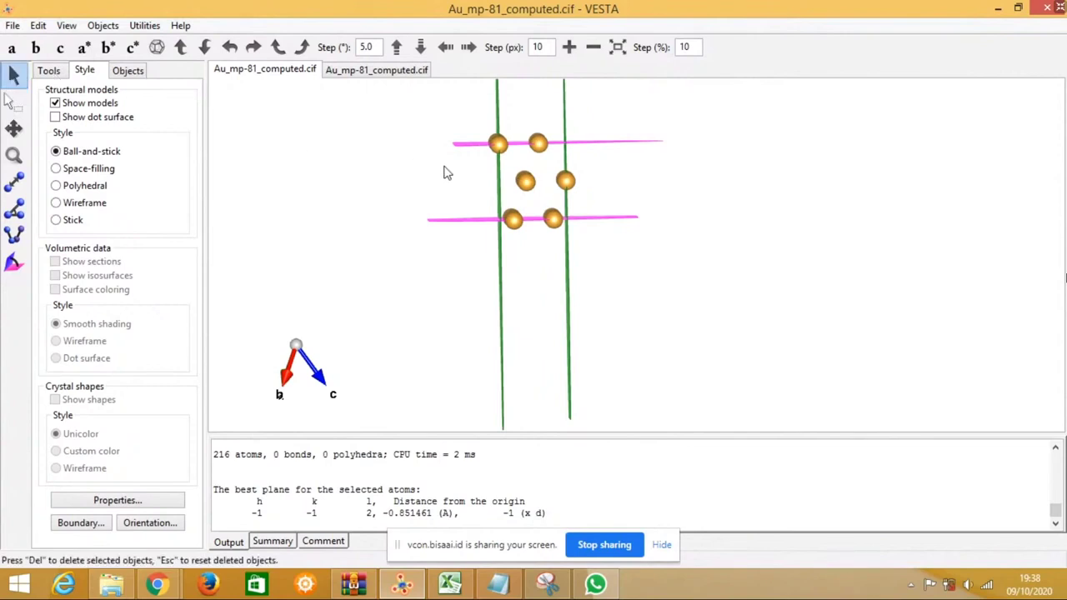
{"action": "left_click_drag", "start_coordinate": [456, 155], "coordinate": [454, 167]}
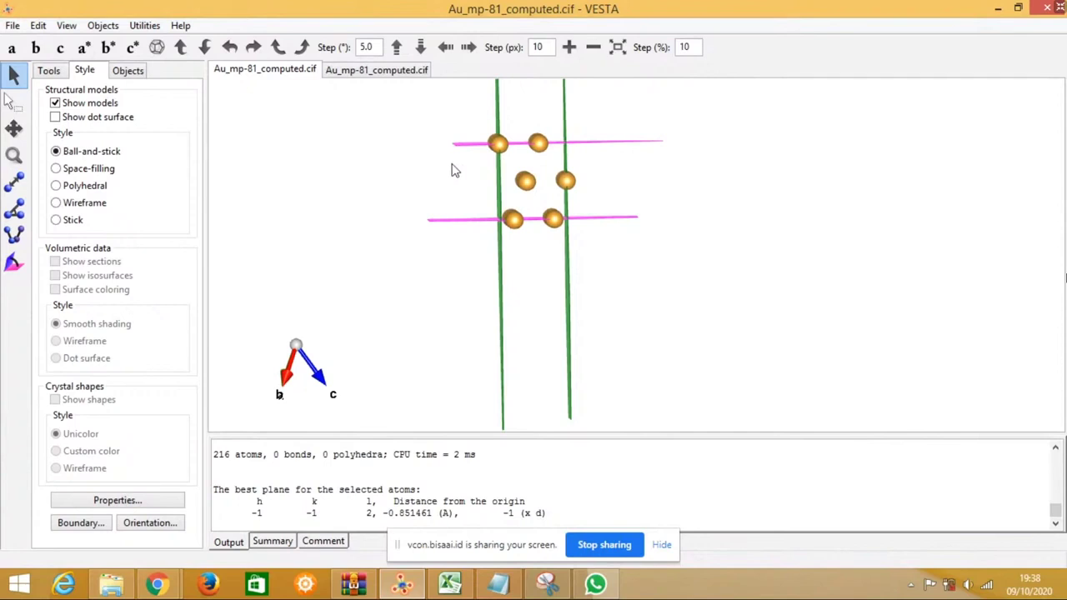
{"action": "scroll", "coordinate": [456, 172], "scroll_direction": "up", "scroll_amount": 1}
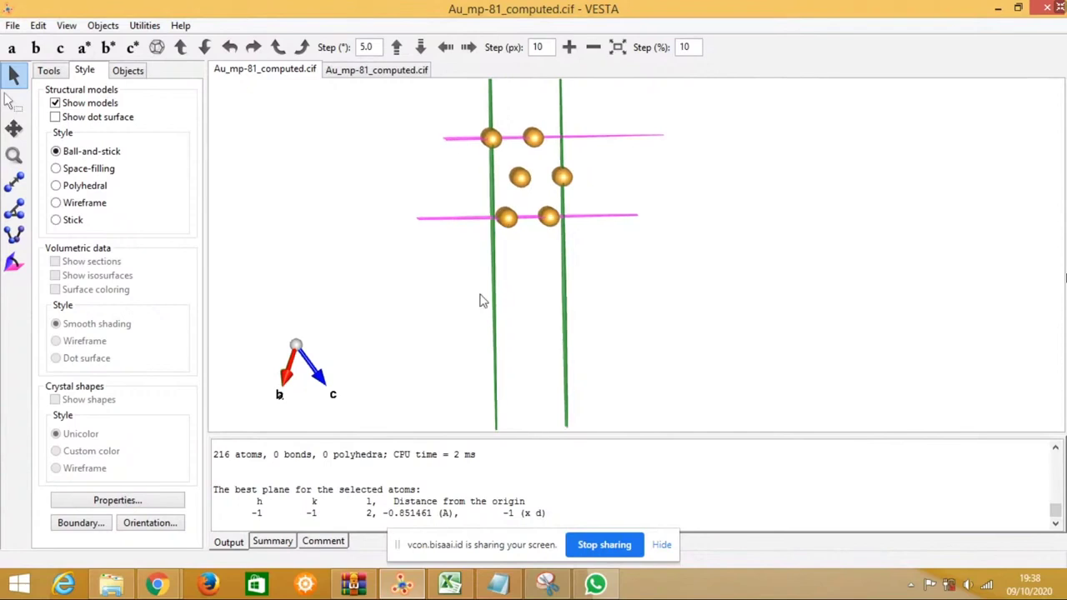
Step: Switch to the Notepad notes and highlight the instruction "Tentukan periodisitas kristal"
{"action": "left_click", "coordinate": [498, 583]}
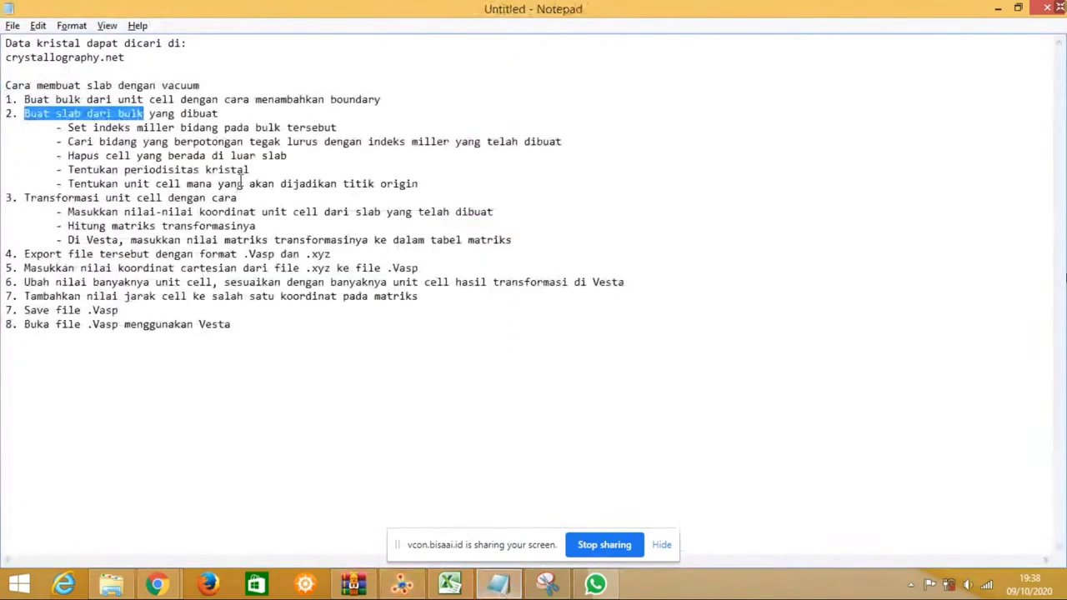
{"action": "left_click_drag", "start_coordinate": [73, 169], "coordinate": [247, 172]}
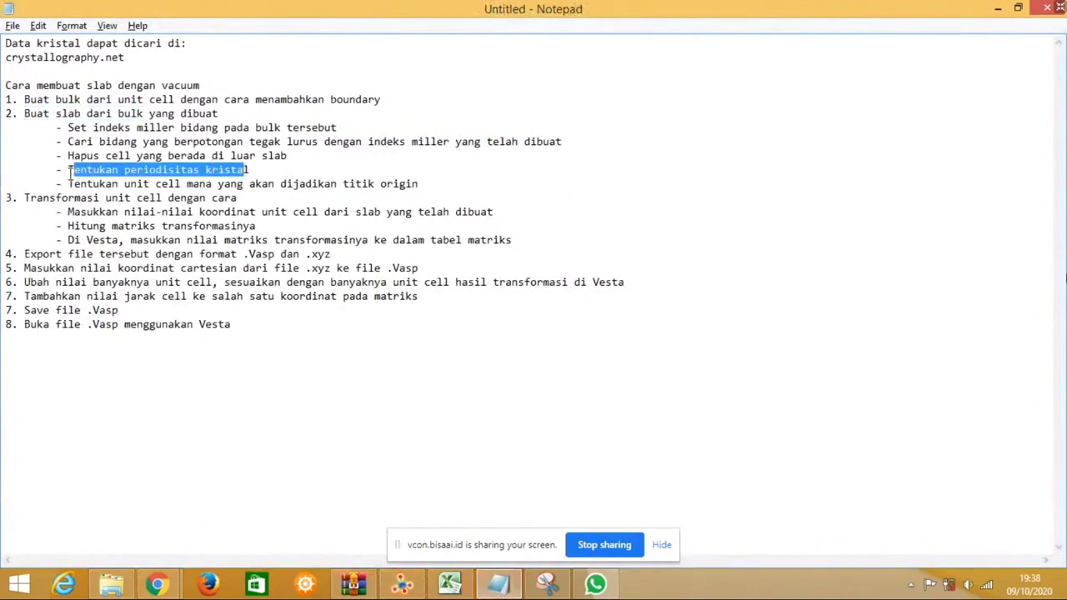
{"action": "left_click_drag", "start_coordinate": [68, 169], "coordinate": [254, 170]}
Step: Switch back to VESTA and rotate the cut slab to examine the atom rows between the lattice planes
{"action": "left_click", "coordinate": [401, 583]}
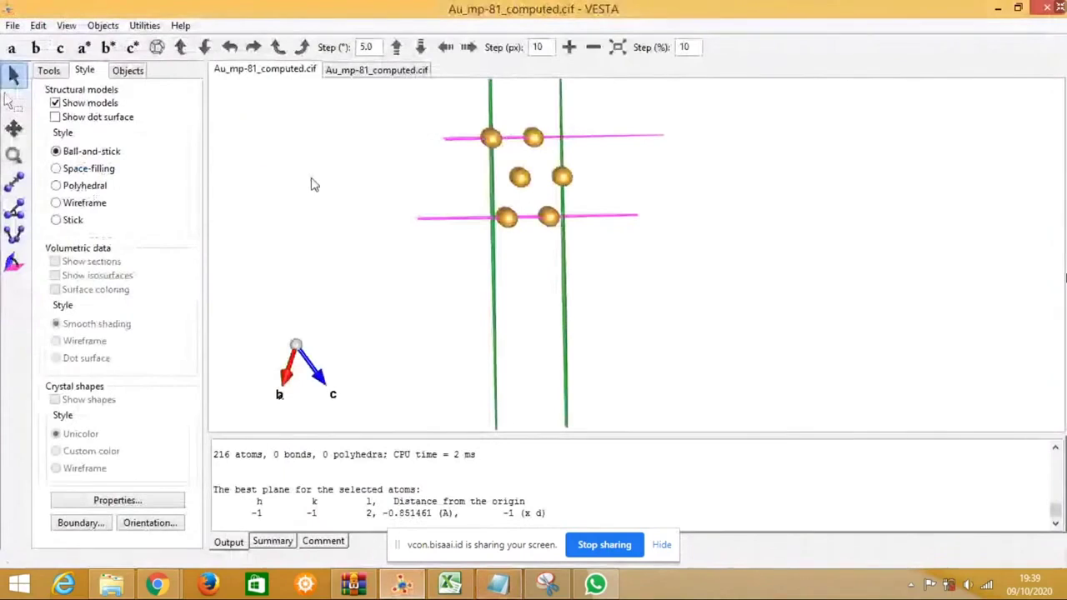
{"action": "left_click_drag", "start_coordinate": [442, 195], "coordinate": [597, 210]}
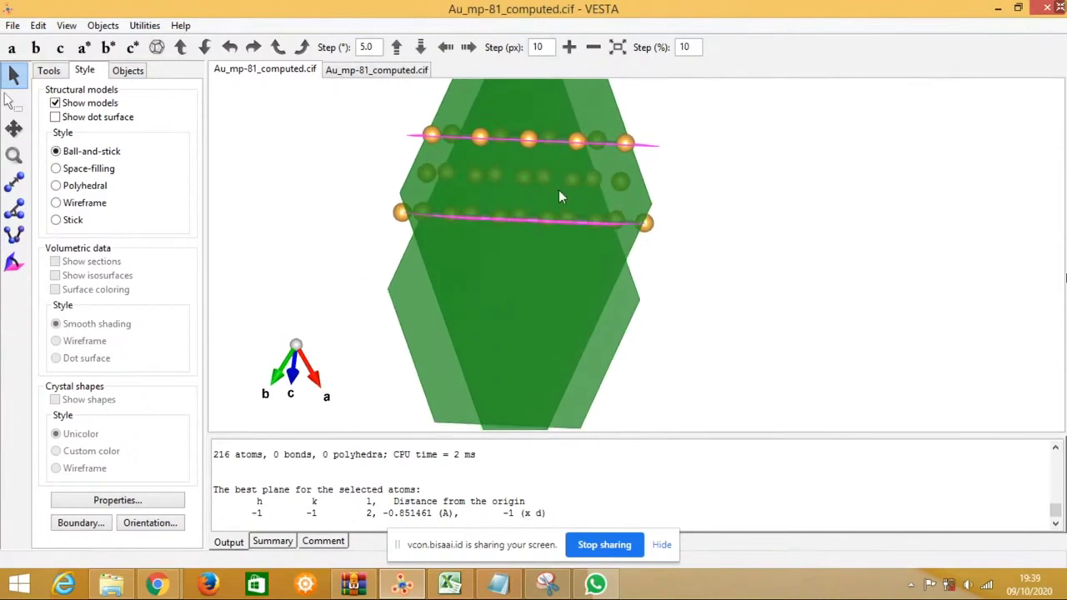
{"action": "left_click_drag", "start_coordinate": [559, 192], "coordinate": [659, 255]}
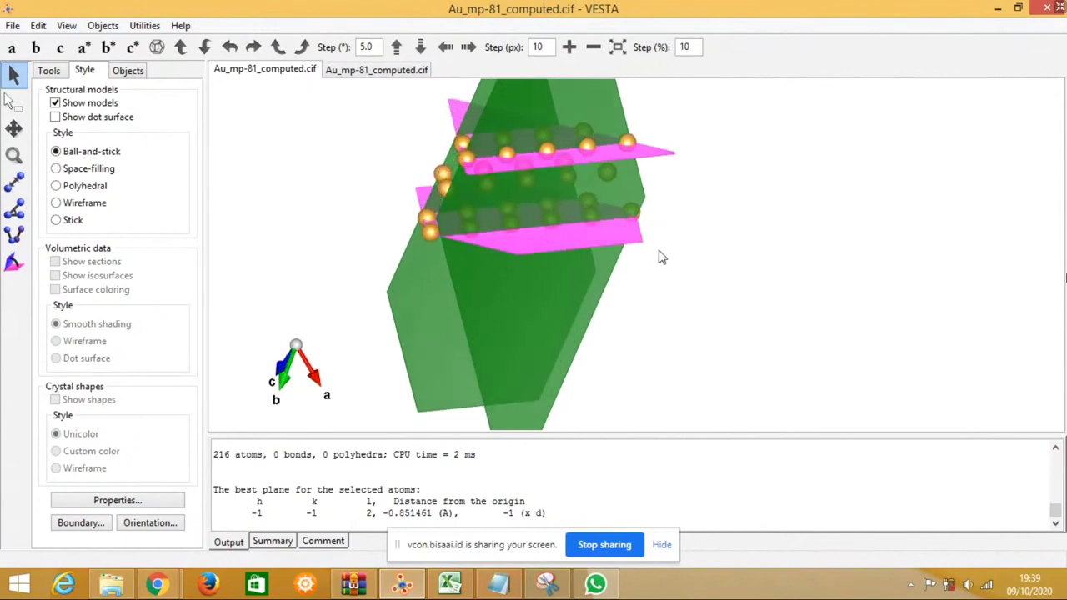
{"action": "left_click_drag", "start_coordinate": [603, 216], "coordinate": [465, 197]}
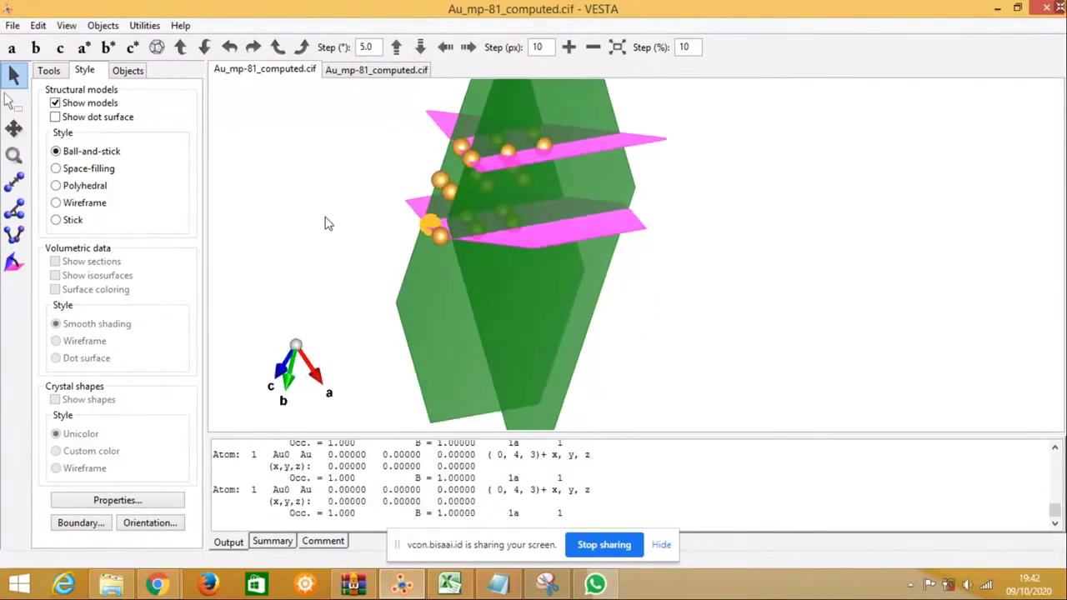
{"action": "mouse_move", "coordinate": [375, 255]}
{"action": "left_mouse_down"}
{"action": "mouse_move", "coordinate": [325, 265]}
{"action": "mouse_move", "coordinate": [364, 274]}
{"action": "mouse_move", "coordinate": [369, 255]}
{"action": "left_mouse_up"}
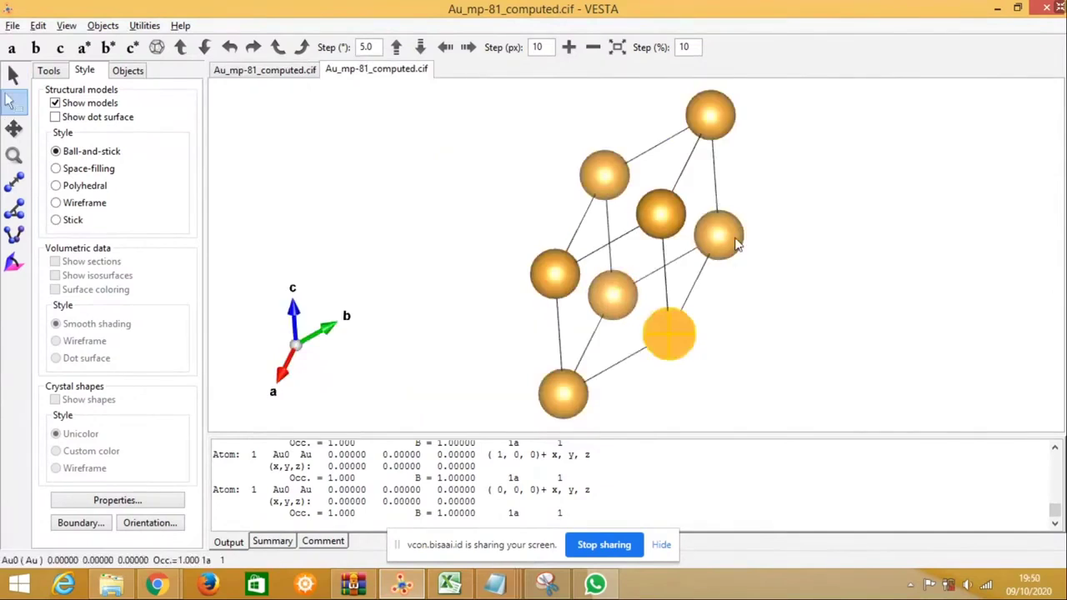
Step: Pick the remaining corner atoms of the transformed cell one by one to count them
{"action": "left_click", "coordinate": [719, 234]}
{"action": "left_click", "coordinate": [675, 208]}
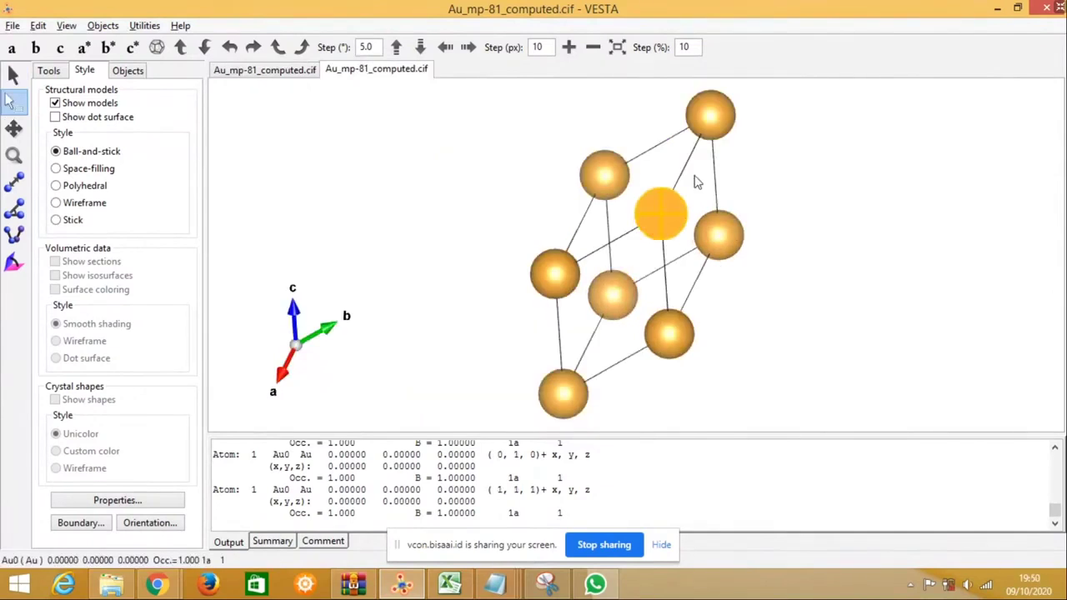
{"action": "left_click", "coordinate": [719, 123]}
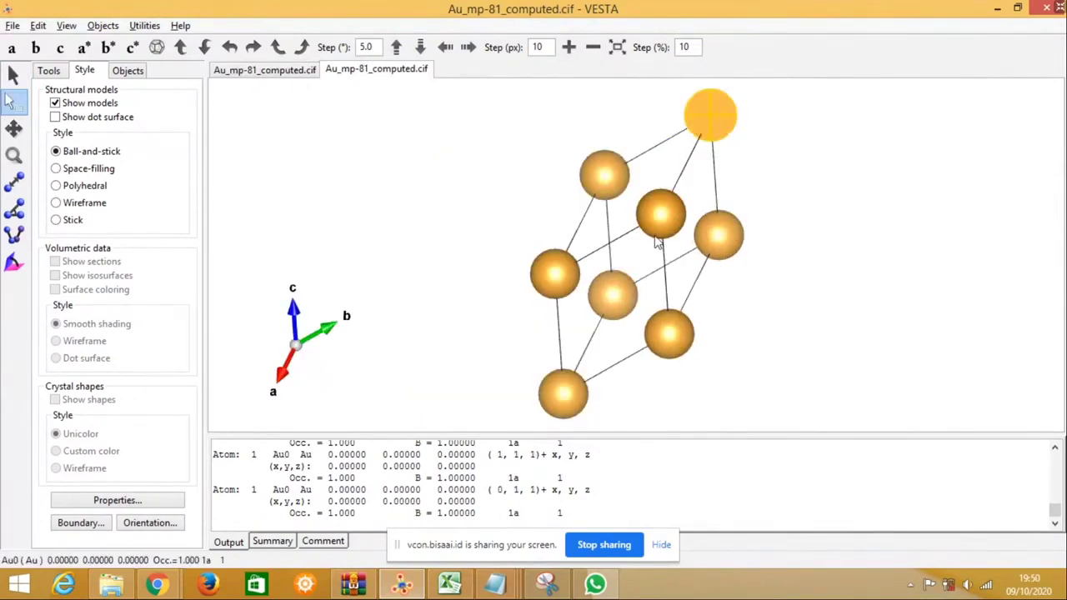
Step: Switch to the Au_mp-81_computed bisa ai file in Notepad, set the Au atom count to 8 and save it
{"action": "key", "text": "alt+Tab"}
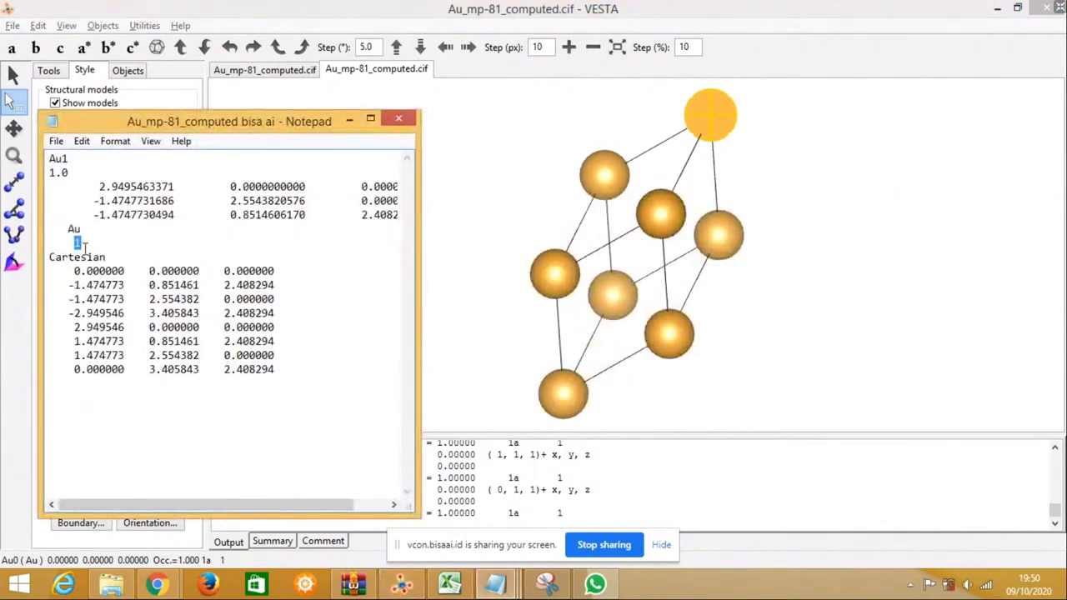
{"action": "type", "text": "8"}
{"action": "left_click", "coordinate": [56, 142]}
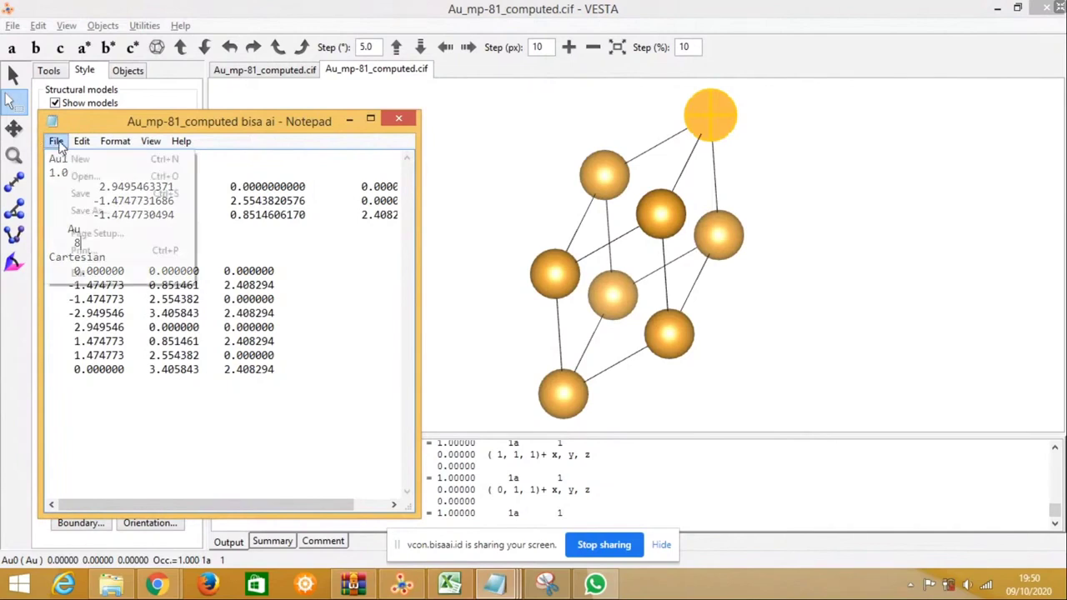
{"action": "left_click", "coordinate": [117, 195]}
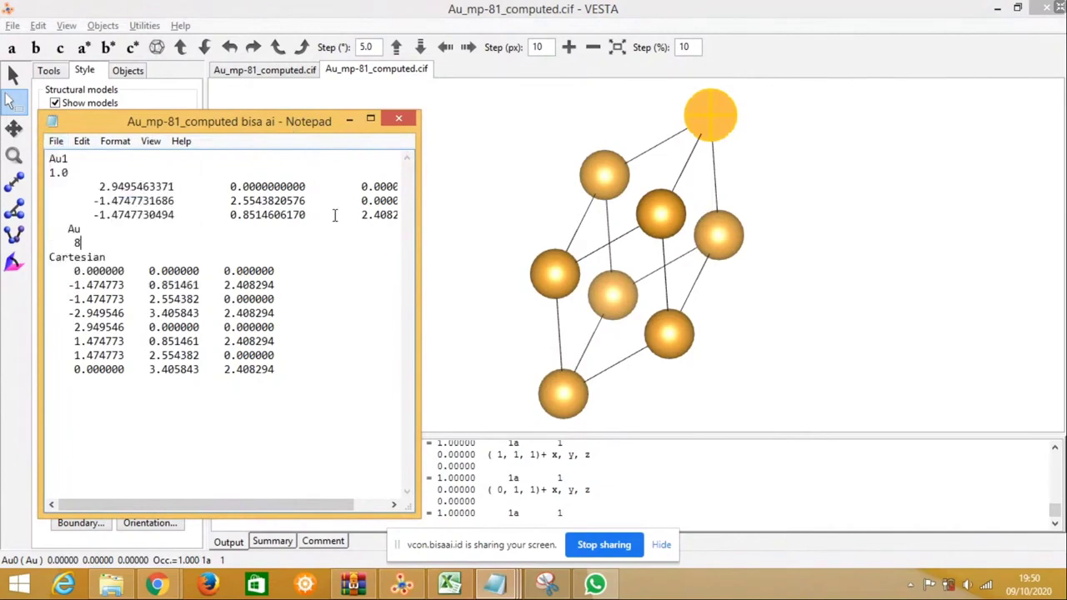
Step: Set the third component of the third lattice vector to 12.4082943049 and save the file
{"action": "mouse_move", "coordinate": [283, 505]}
{"action": "left_mouse_down"}
{"action": "mouse_move", "coordinate": [304, 515]}
{"action": "mouse_move", "coordinate": [291, 508]}
{"action": "left_mouse_up"}
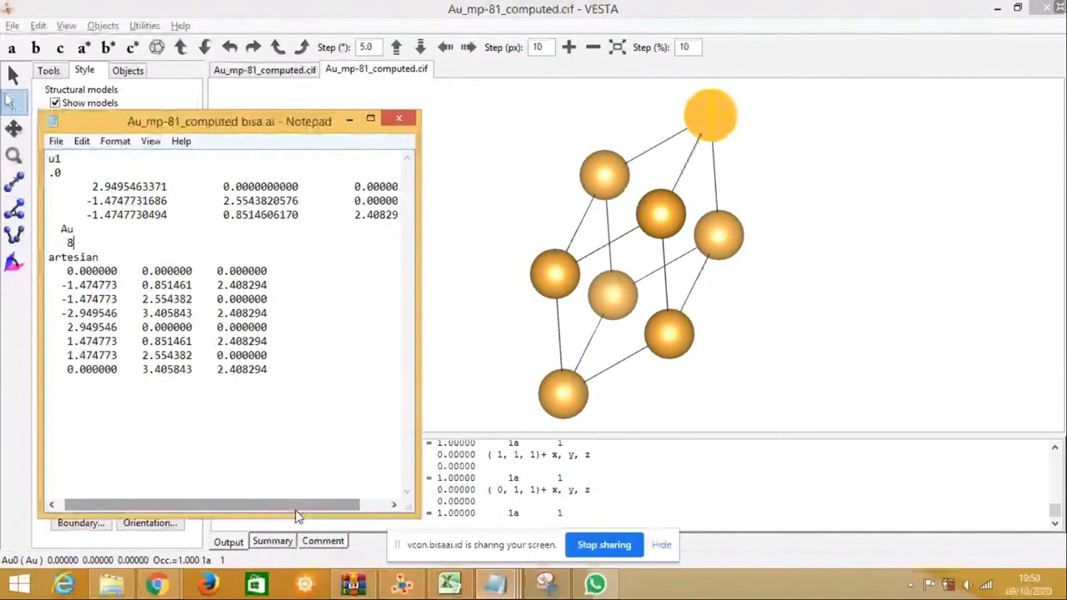
{"action": "left_click_drag", "start_coordinate": [296, 512], "coordinate": [300, 510]}
{"action": "left_click_drag", "start_coordinate": [82, 187], "coordinate": [316, 223]}
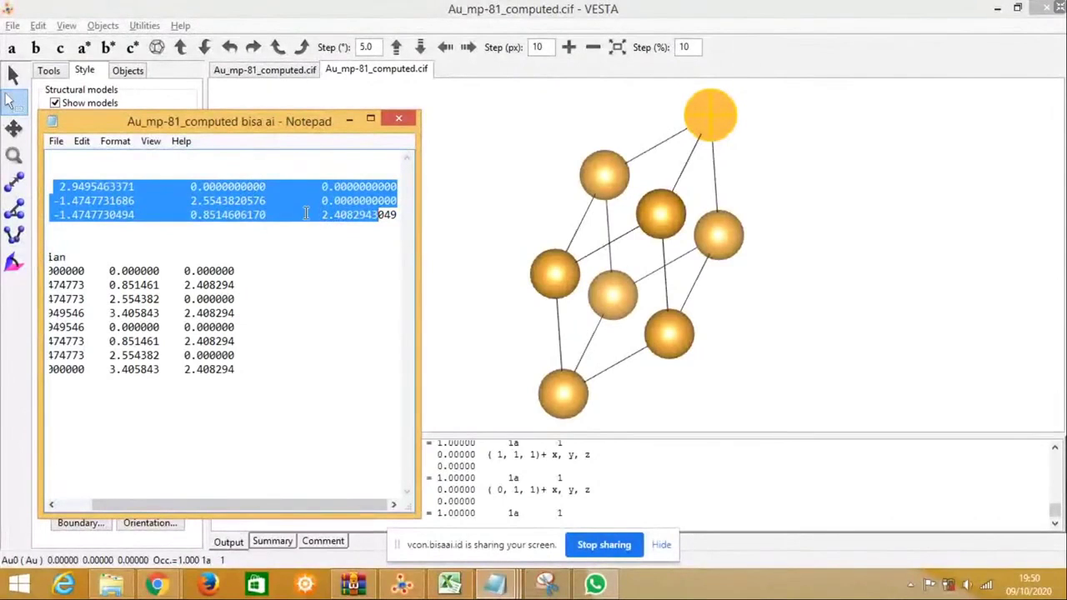
{"action": "left_click", "coordinate": [305, 219]}
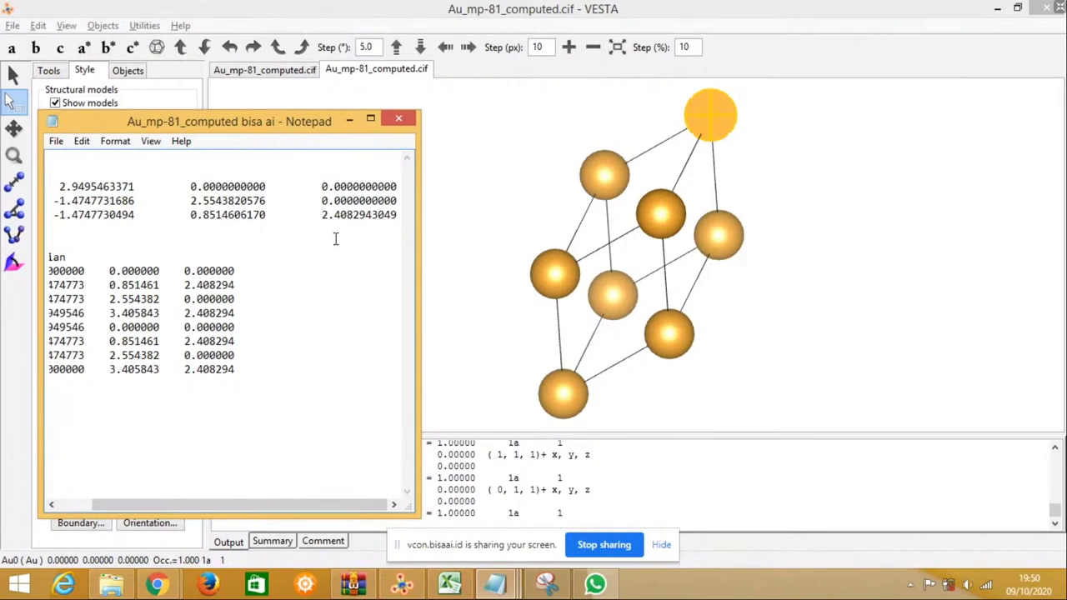
{"action": "type", "text": "1"}
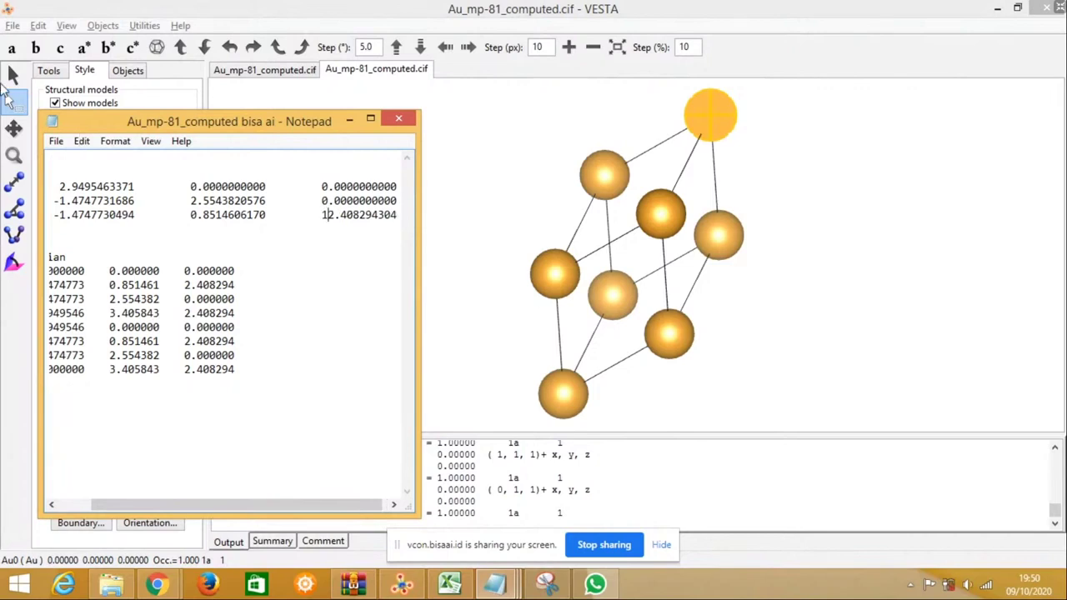
{"action": "left_click", "coordinate": [56, 140]}
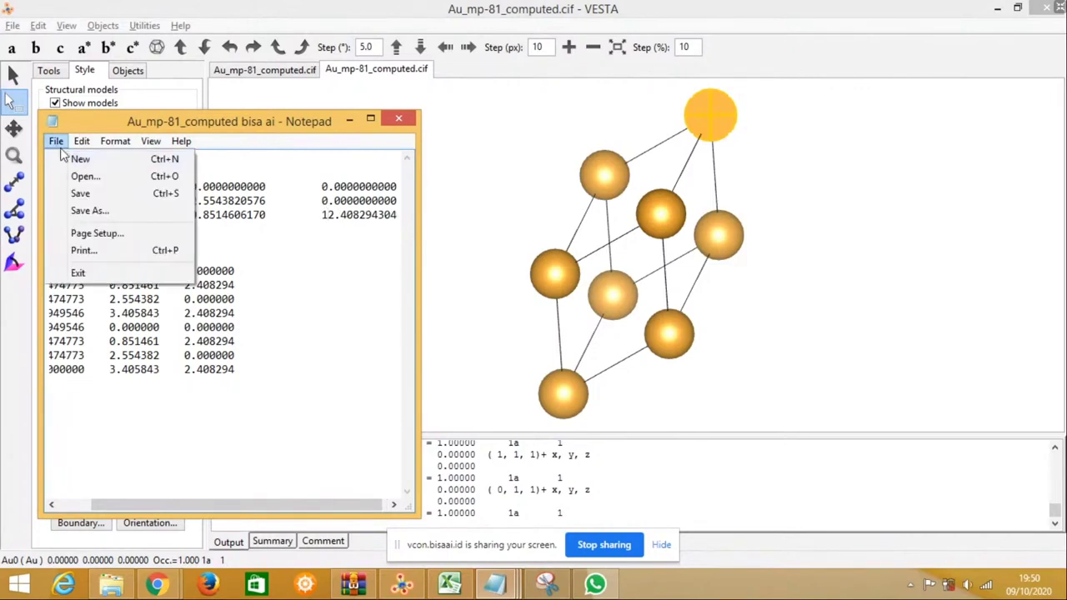
{"action": "left_click", "coordinate": [75, 192]}
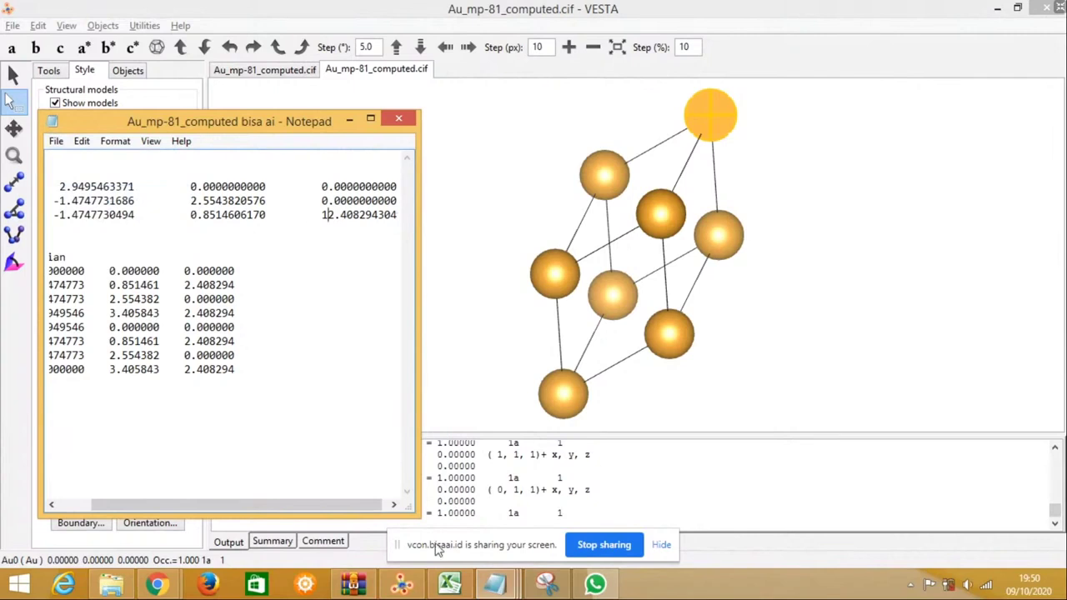
Step: Switch to VESTA and open the VASP file Au_mp-81_computed bisa ai
{"action": "left_click", "coordinate": [495, 300]}
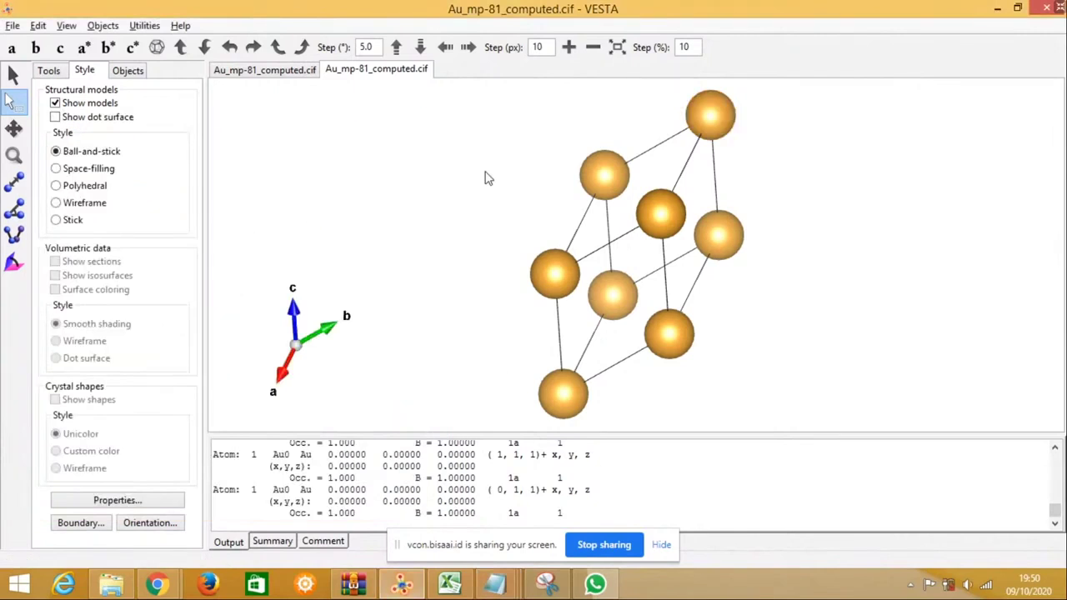
{"action": "left_click", "coordinate": [12, 26]}
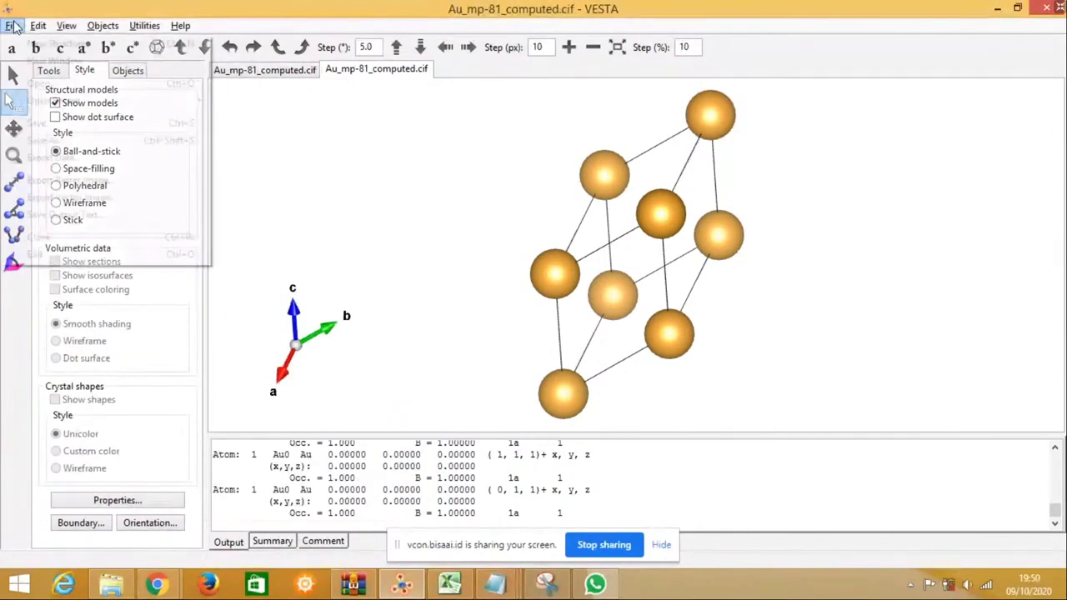
{"action": "left_click", "coordinate": [38, 83]}
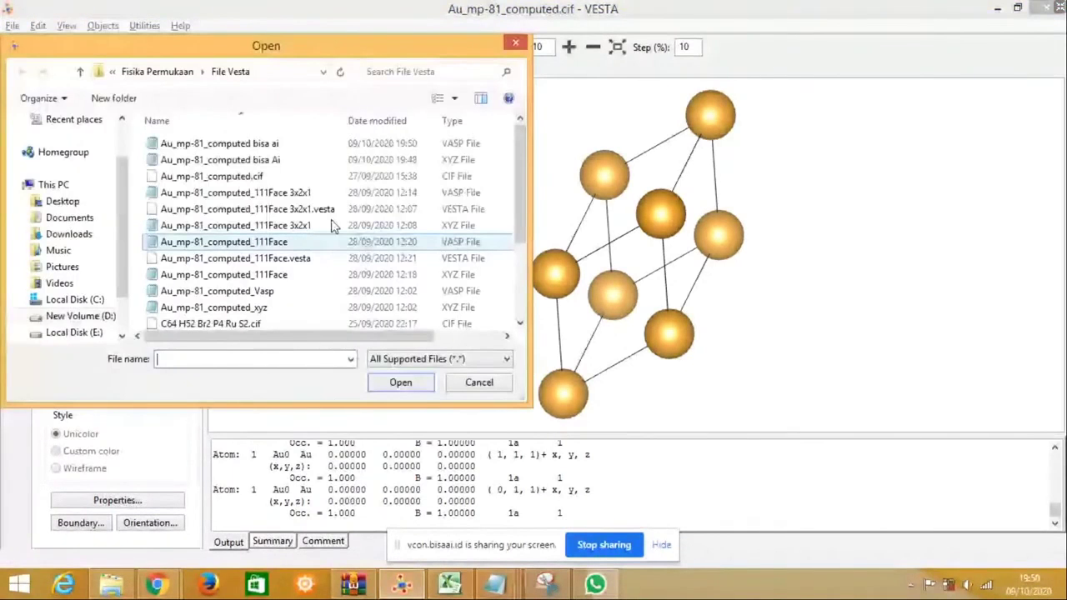
{"action": "left_click", "coordinate": [331, 146]}
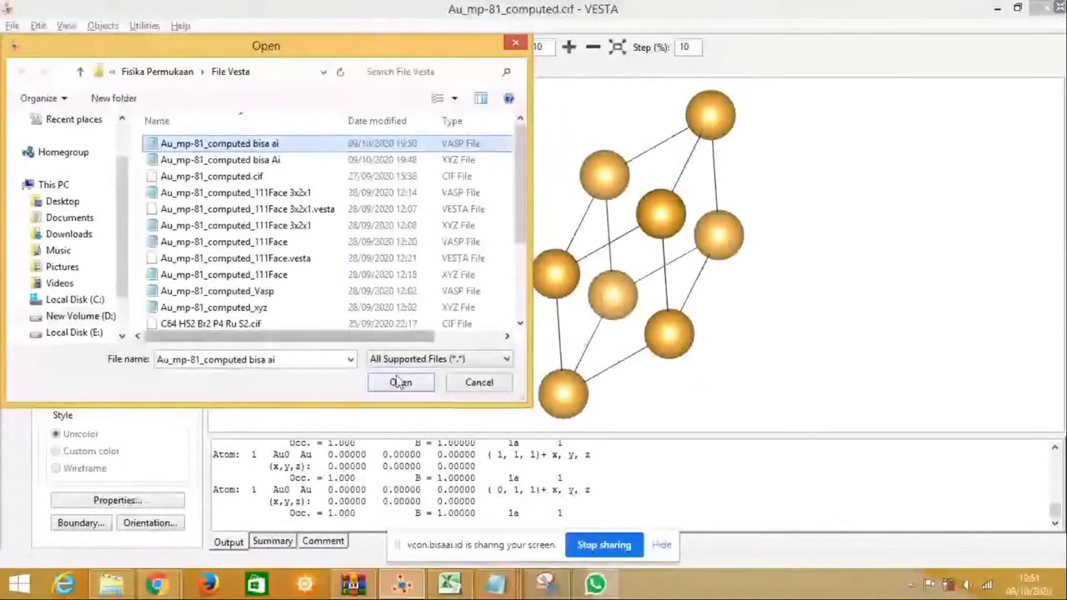
{"action": "left_click", "coordinate": [400, 381]}
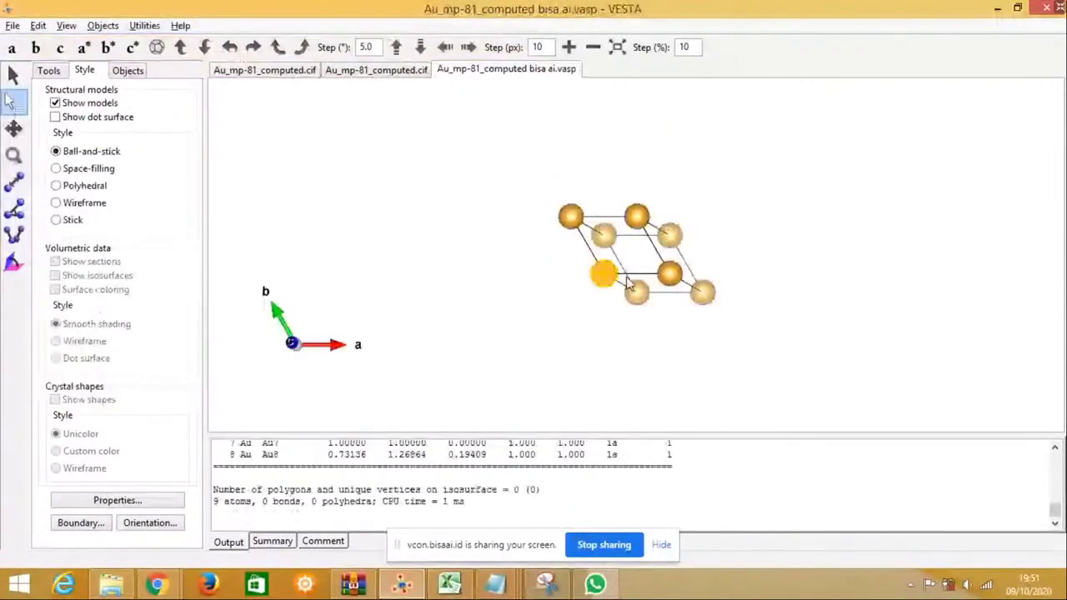
Step: Compare the opened VASP structure with the transformed Au_mp-81_computed.cif cell, rotating both to inspect the vacuum along the c axis
{"action": "left_click", "coordinate": [635, 217]}
{"action": "left_click", "coordinate": [383, 72]}
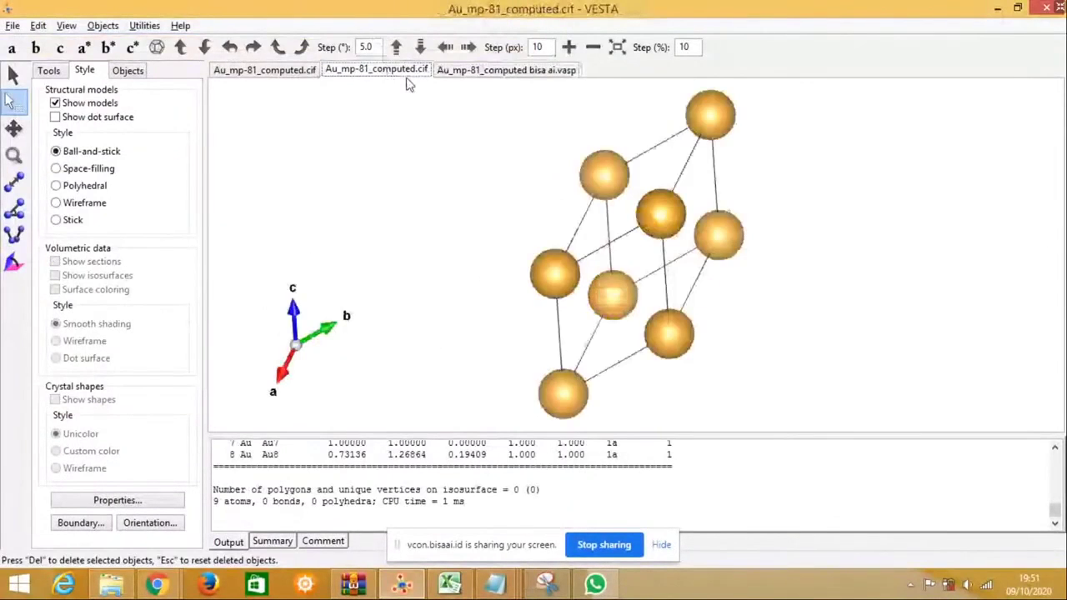
{"action": "left_click", "coordinate": [495, 70]}
{"action": "left_click", "coordinate": [13, 75]}
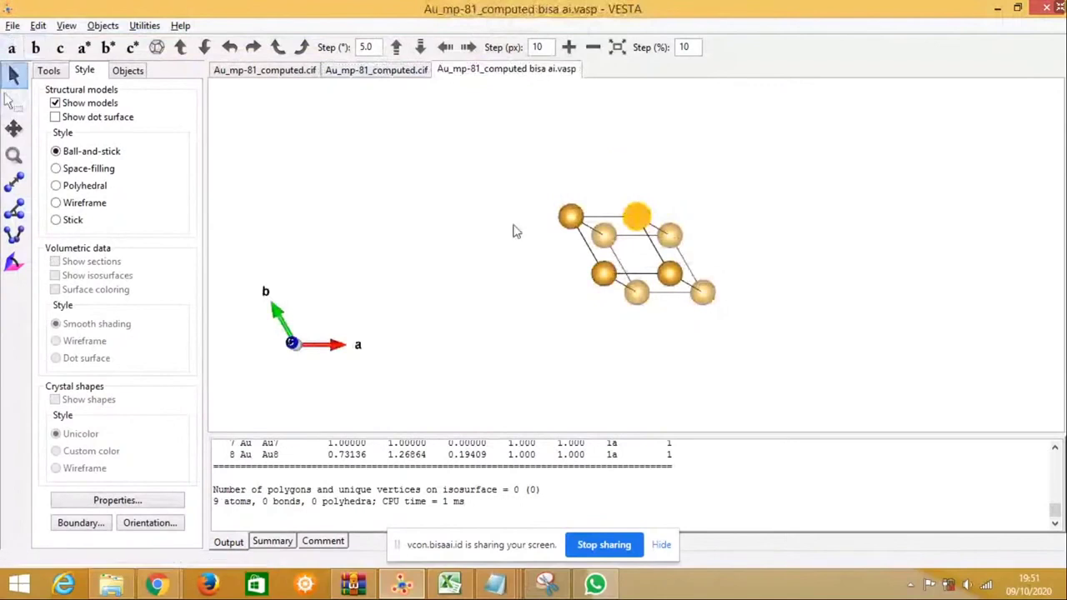
{"action": "left_click_drag", "start_coordinate": [511, 231], "coordinate": [536, 324]}
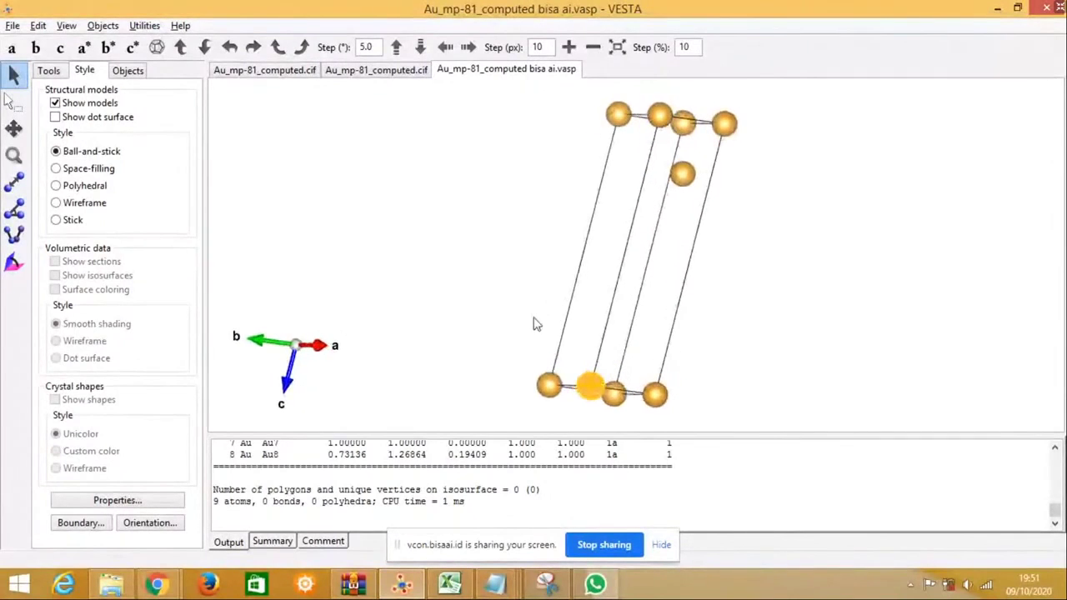
{"action": "left_click", "coordinate": [372, 71]}
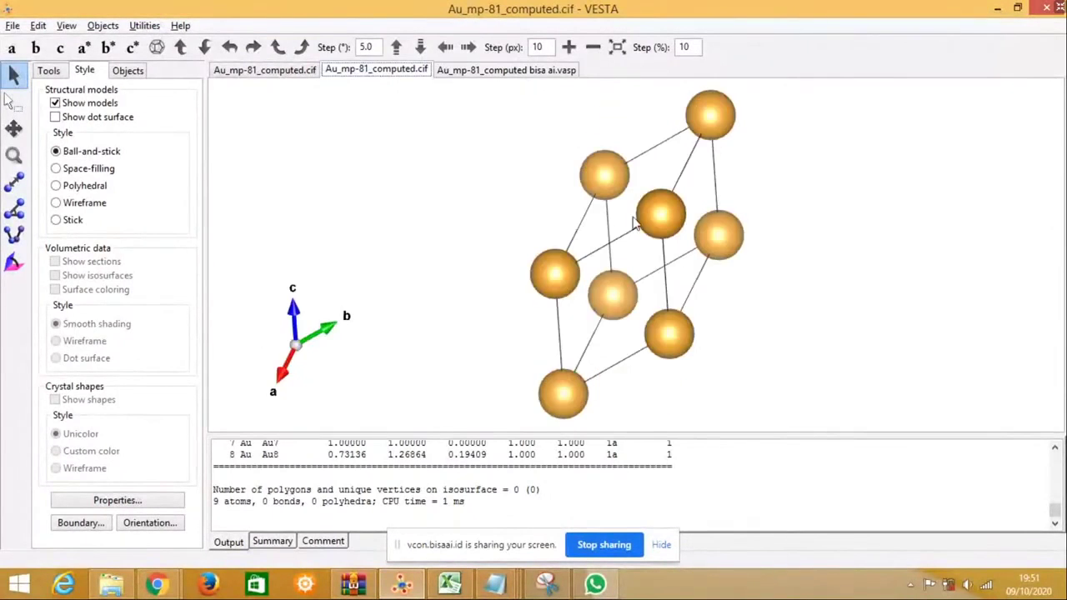
{"action": "left_click_drag", "start_coordinate": [633, 224], "coordinate": [646, 240]}
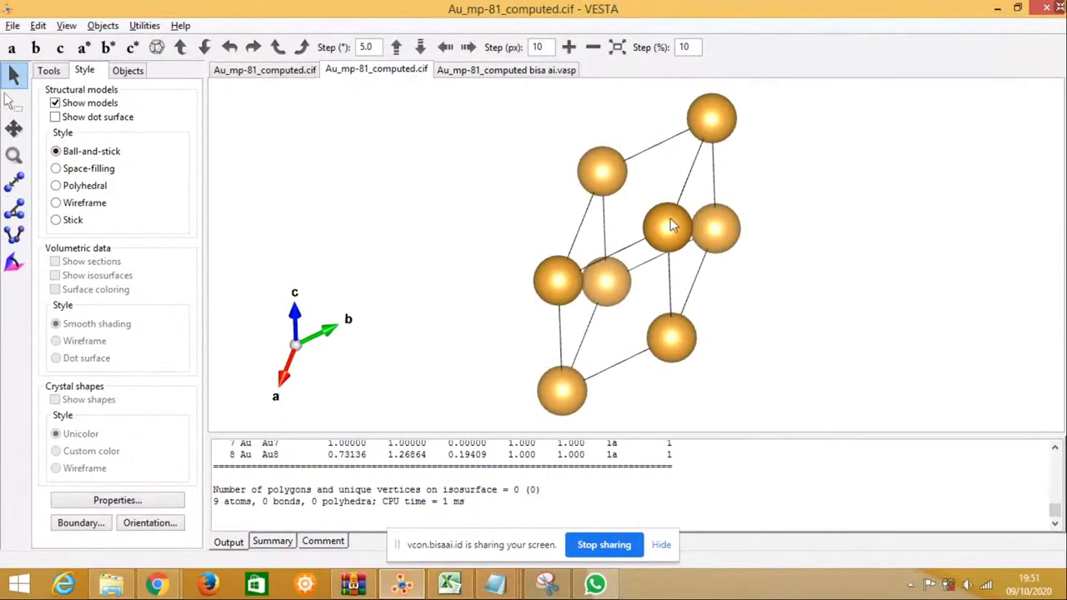
{"action": "left_click", "coordinate": [529, 73]}
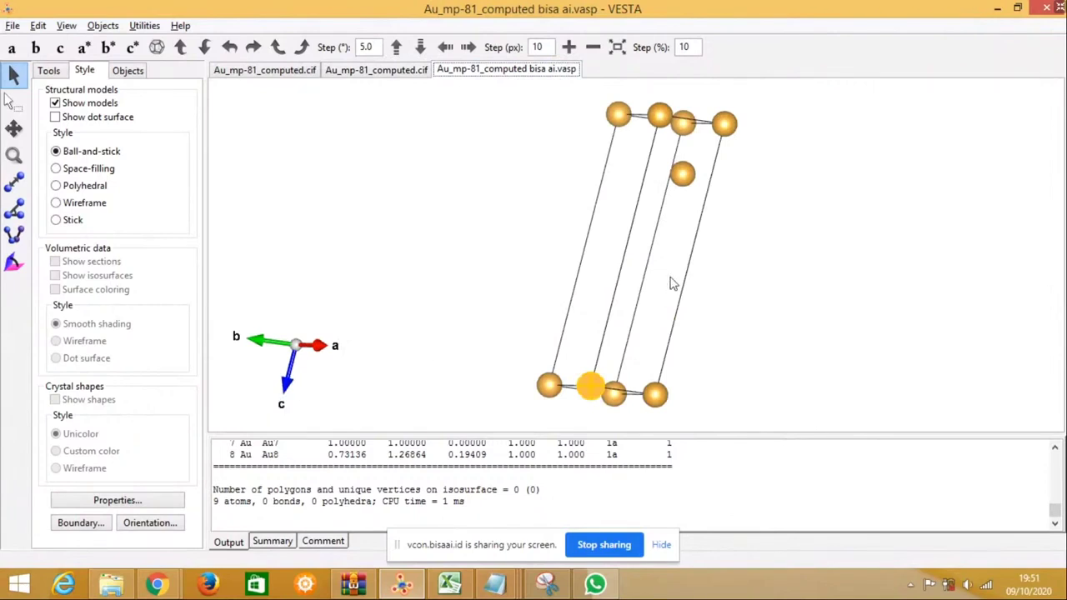
{"action": "left_click_drag", "start_coordinate": [635, 266], "coordinate": [736, 253]}
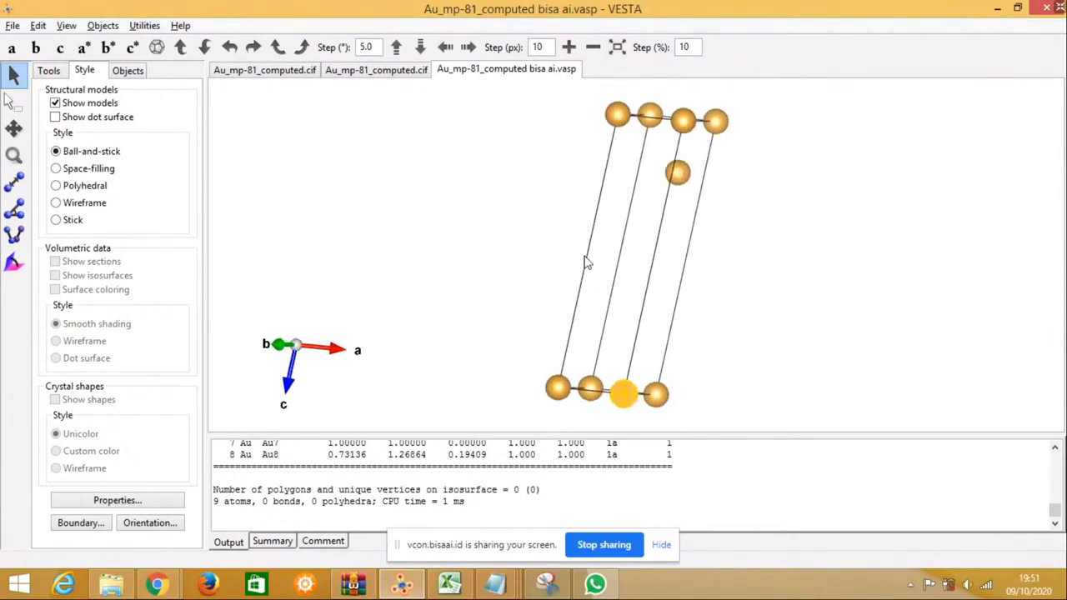